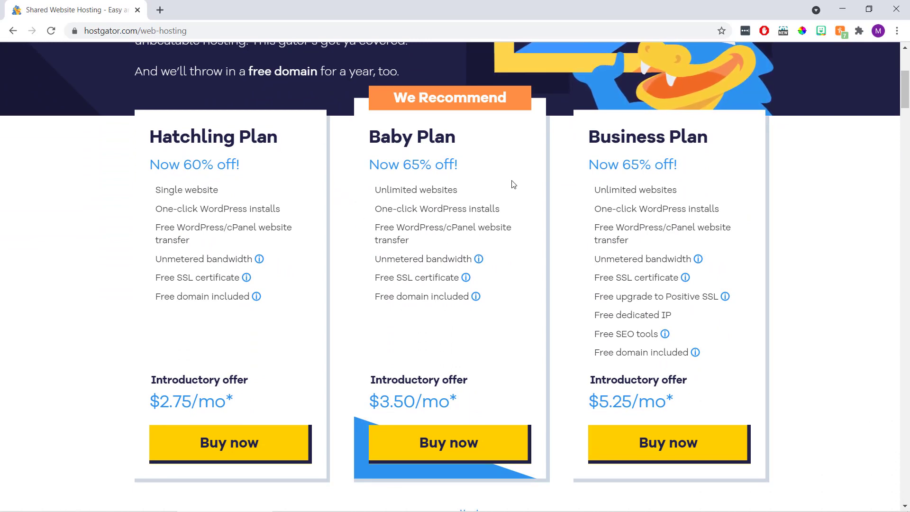
Compare the Business, Hatchling and Baby plan cards, then start checkout for the Hatchling plan
{"action": "left_click_drag", "start_coordinate": [714, 141], "coordinate": [586, 143]}
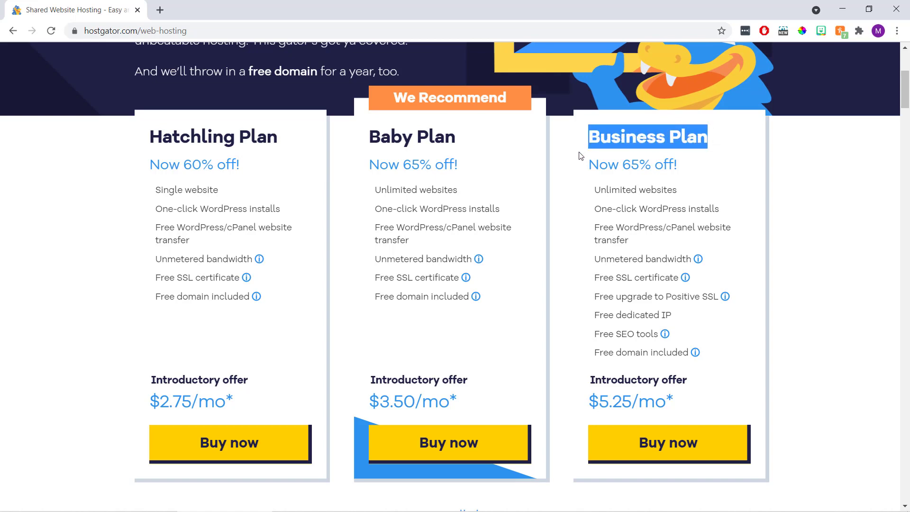
{"action": "left_click", "coordinate": [579, 153]}
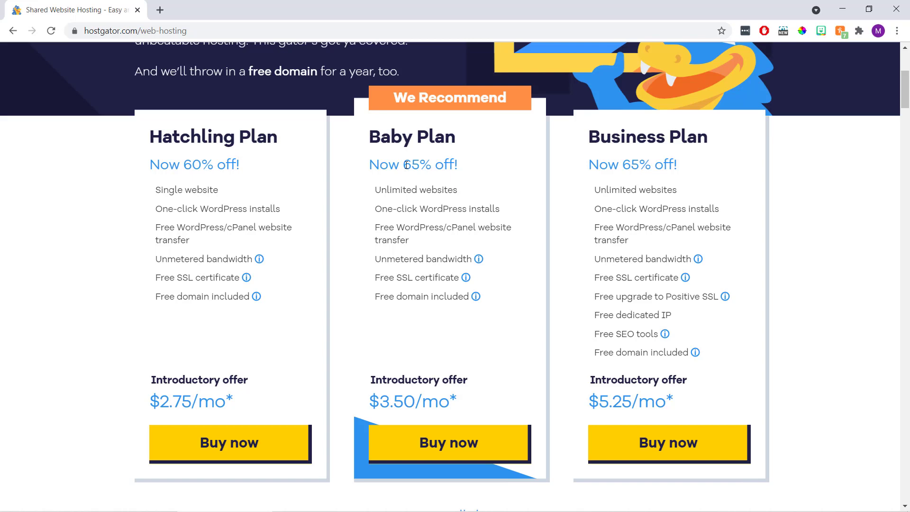
{"action": "left_click_drag", "start_coordinate": [280, 140], "coordinate": [153, 140]}
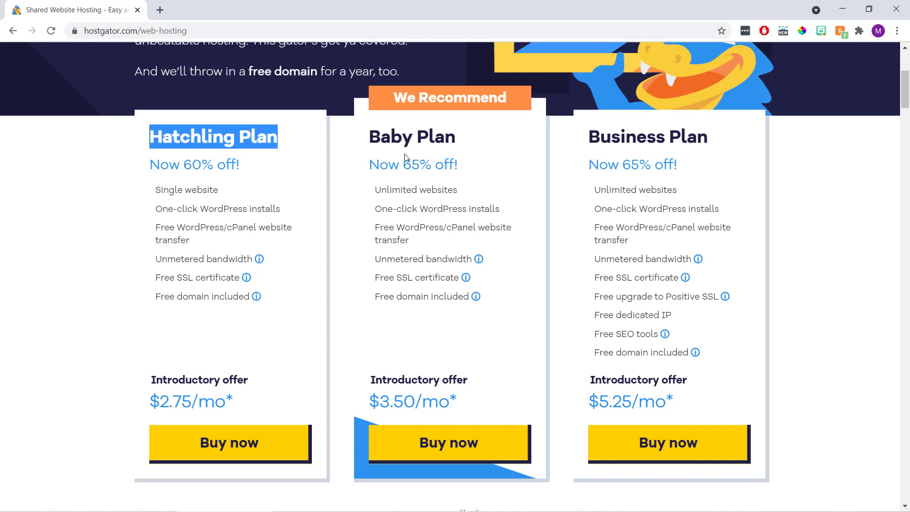
{"action": "left_click_drag", "start_coordinate": [457, 140], "coordinate": [370, 146]}
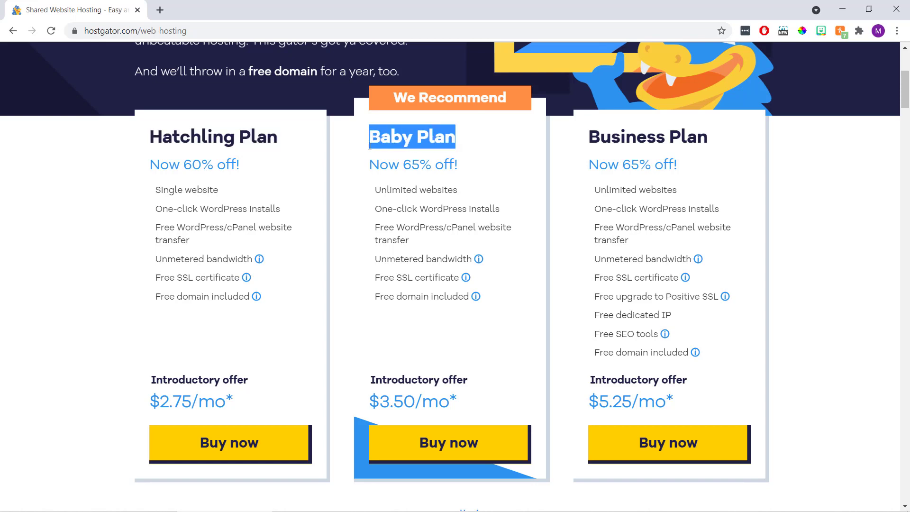
{"action": "left_click", "coordinate": [342, 160]}
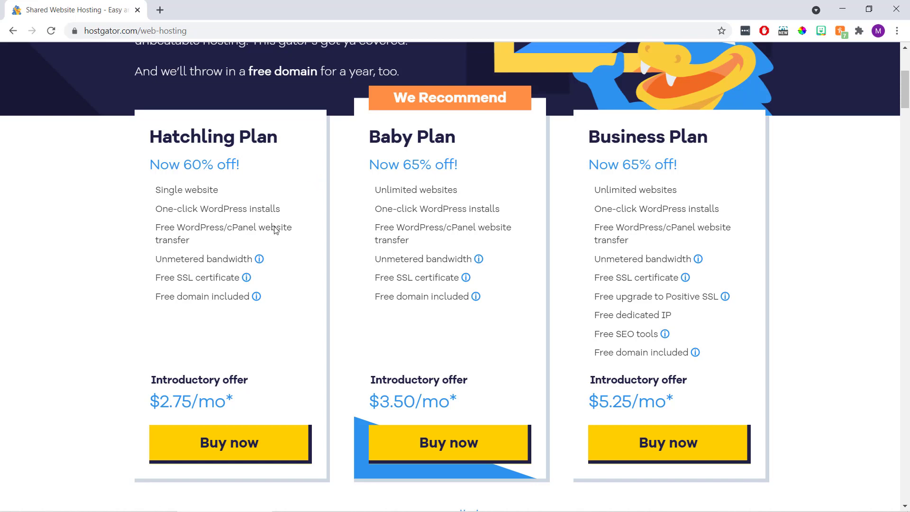
{"action": "left_click", "coordinate": [281, 441]}
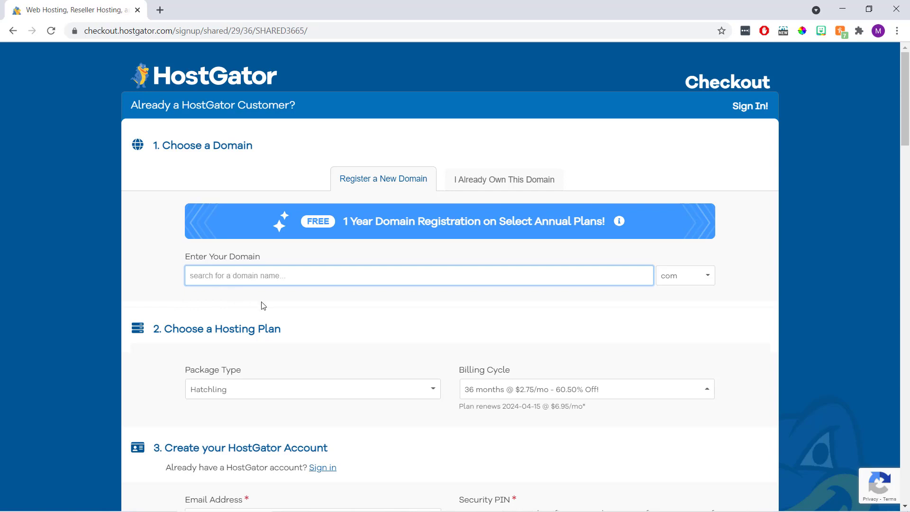
Search for the domain blogaboutcoffee with the .com extension kept
{"action": "type", "text": "blogaboutcoffee"}
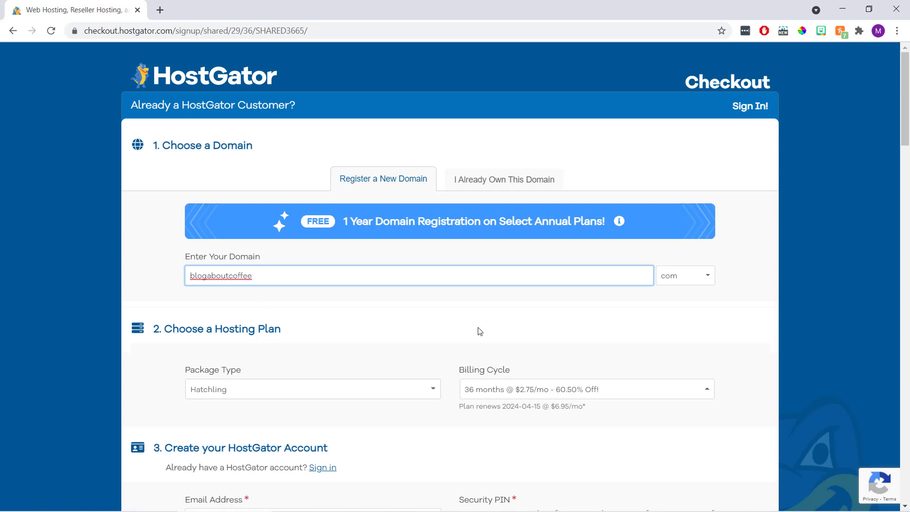
{"action": "left_click", "coordinate": [709, 278]}
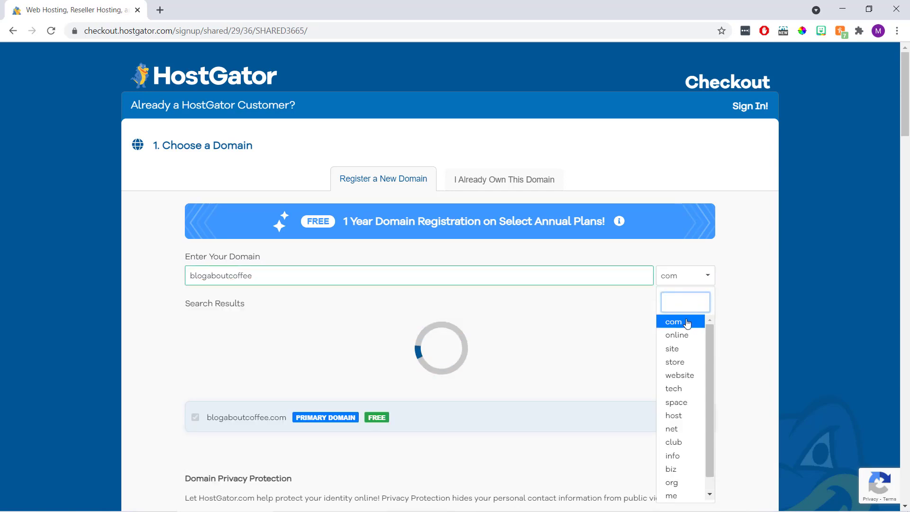
{"action": "left_click", "coordinate": [687, 323]}
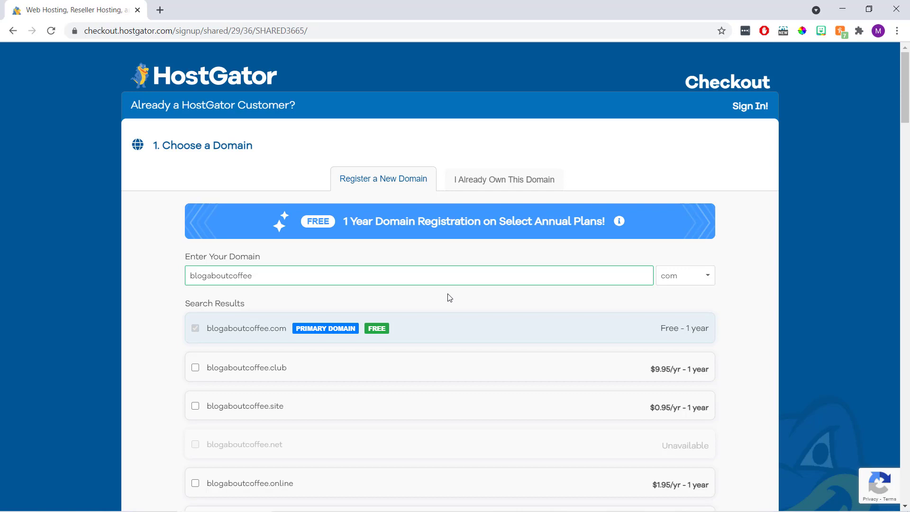
{"action": "scroll", "coordinate": [449, 298], "scroll_direction": "down", "scroll_amount": 10}
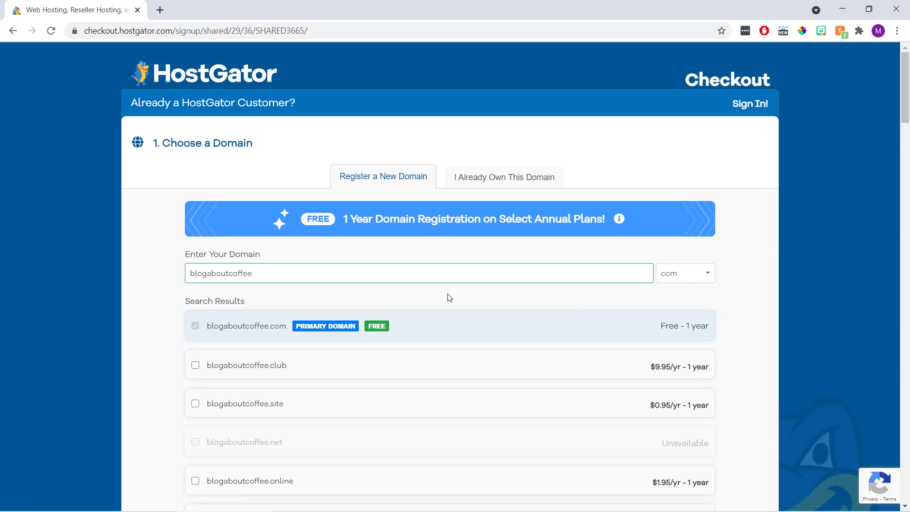
Untick Add Domain Privacy for blogaboutcoffee.com
{"action": "scroll", "coordinate": [449, 298], "scroll_direction": "down", "scroll_amount": 4}
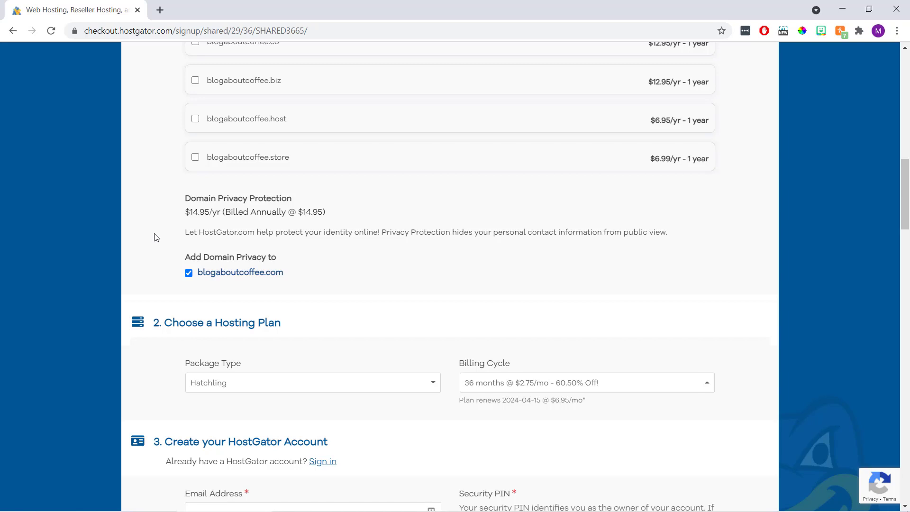
{"action": "left_click", "coordinate": [189, 273]}
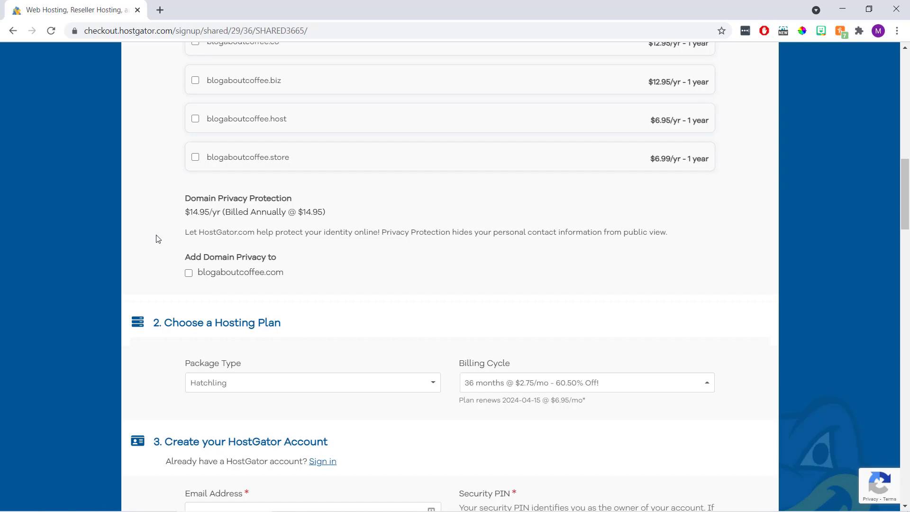
{"action": "scroll", "coordinate": [157, 238], "scroll_direction": "down", "scroll_amount": 3}
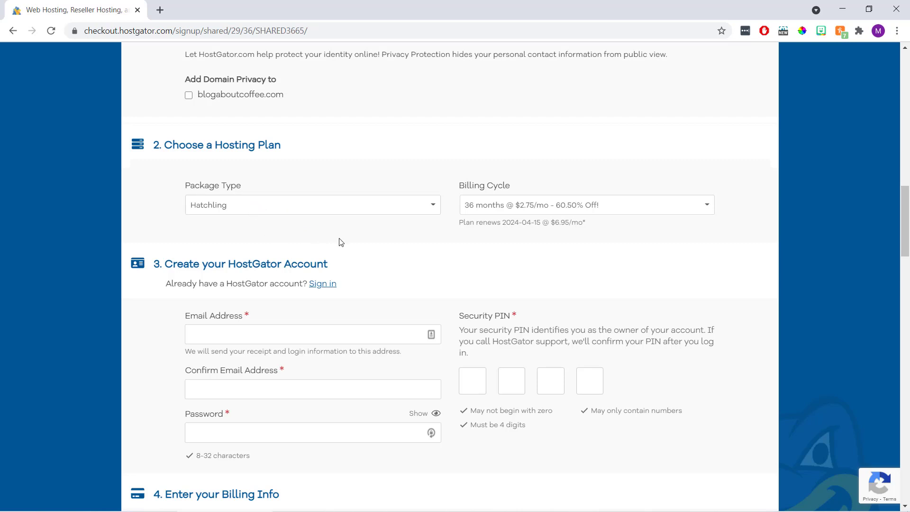
Change the Hatchling billing cycle to 1 month at $10.95/mo
{"action": "left_click", "coordinate": [710, 208]}
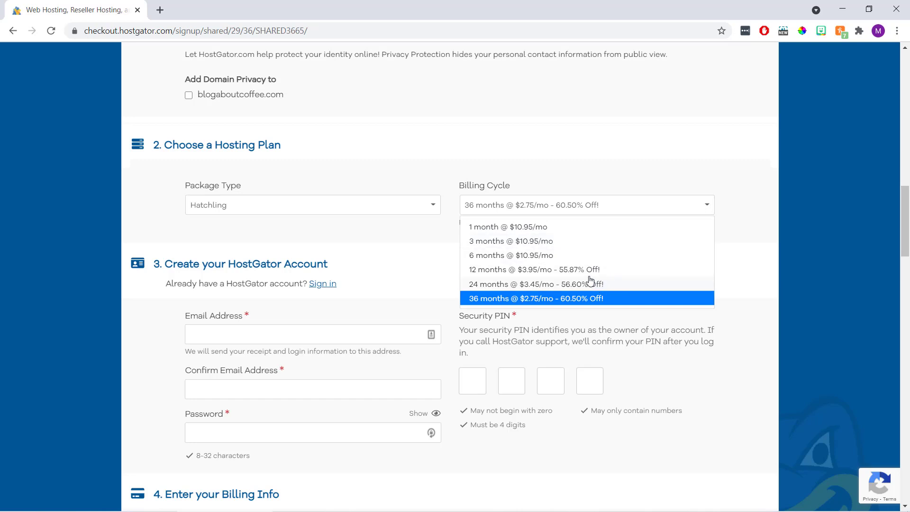
{"action": "left_click", "coordinate": [580, 227]}
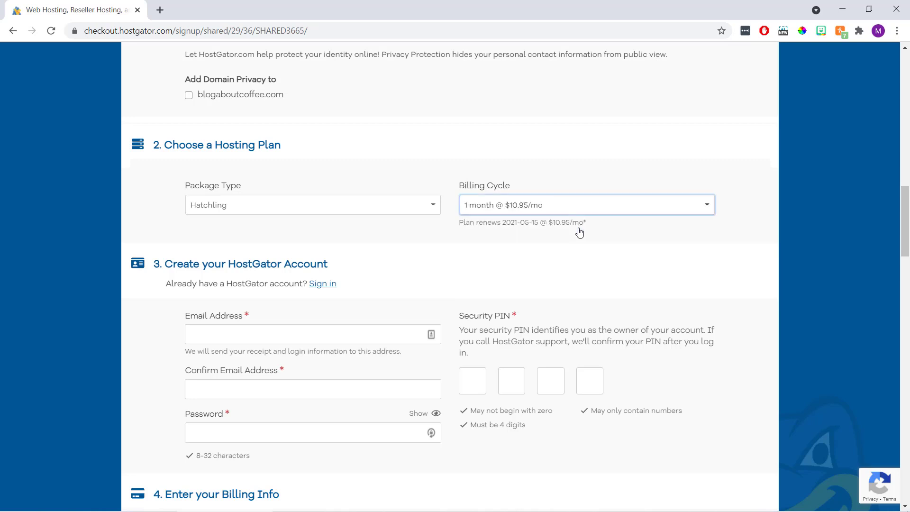
{"action": "left_click", "coordinate": [557, 241]}
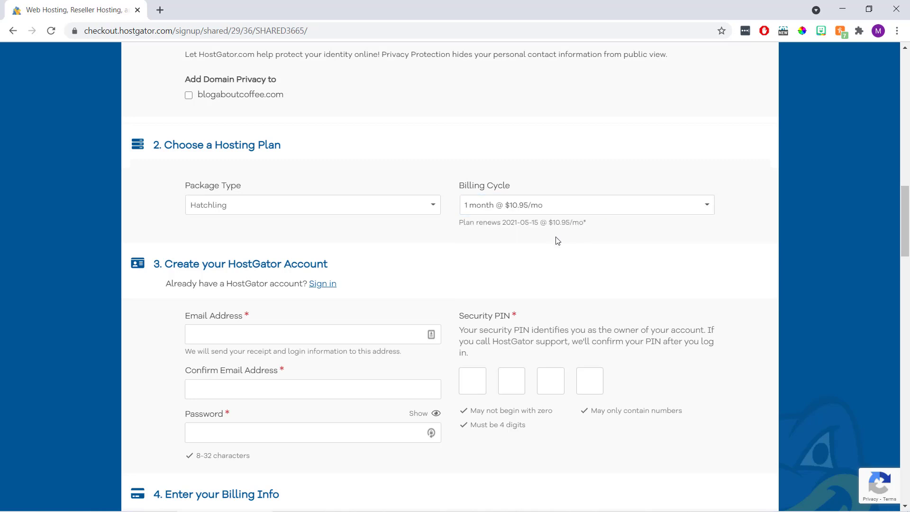
{"action": "scroll", "coordinate": [557, 241], "scroll_direction": "down", "scroll_amount": 4}
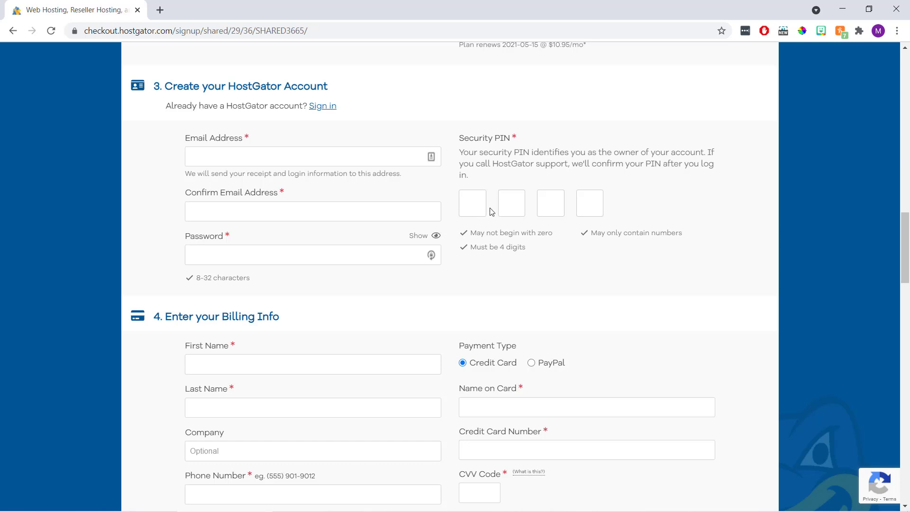
Choose PayPal as the payment type instead of credit card
{"action": "scroll", "coordinate": [490, 211], "scroll_direction": "down", "scroll_amount": 6}
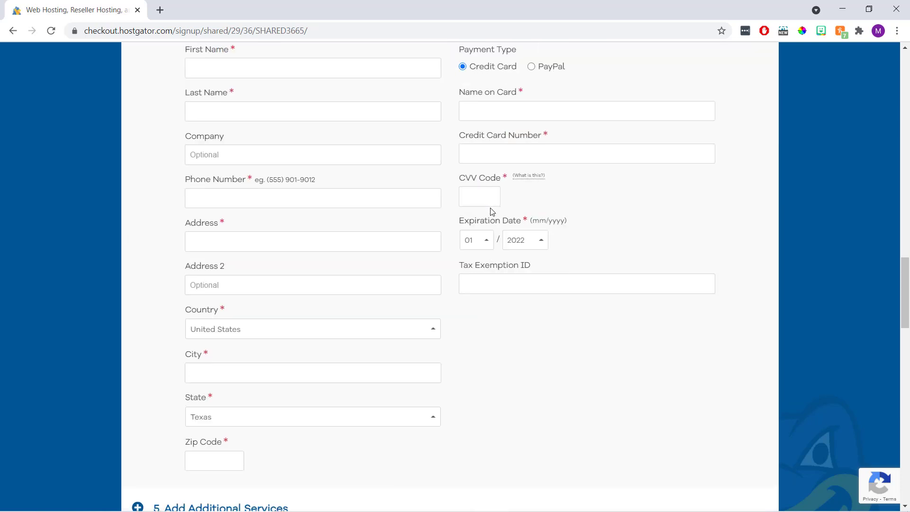
{"action": "scroll", "coordinate": [491, 211], "scroll_direction": "up", "scroll_amount": 1}
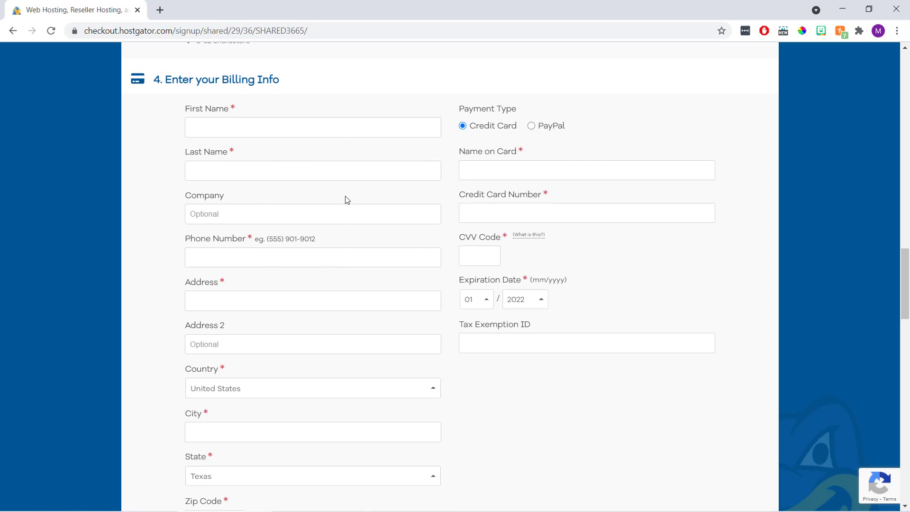
{"action": "left_click", "coordinate": [531, 126]}
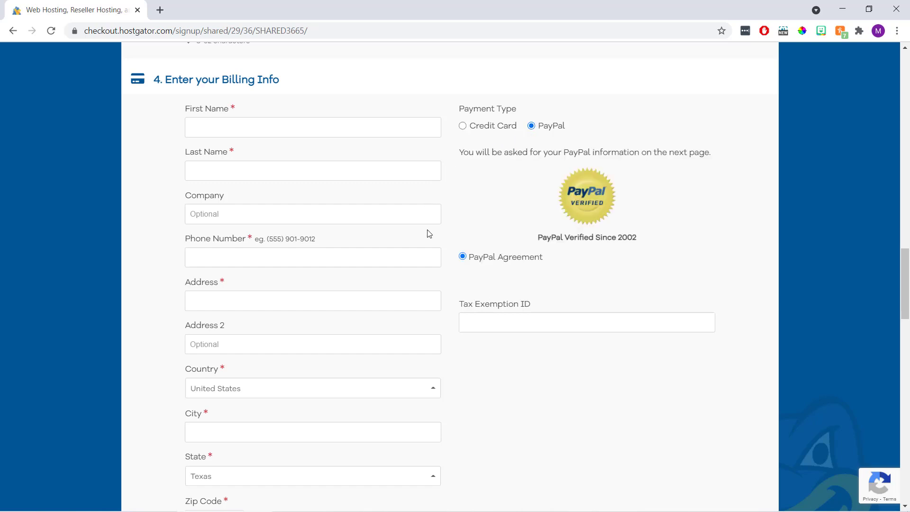
{"action": "scroll", "coordinate": [428, 233], "scroll_direction": "down", "scroll_amount": 8}
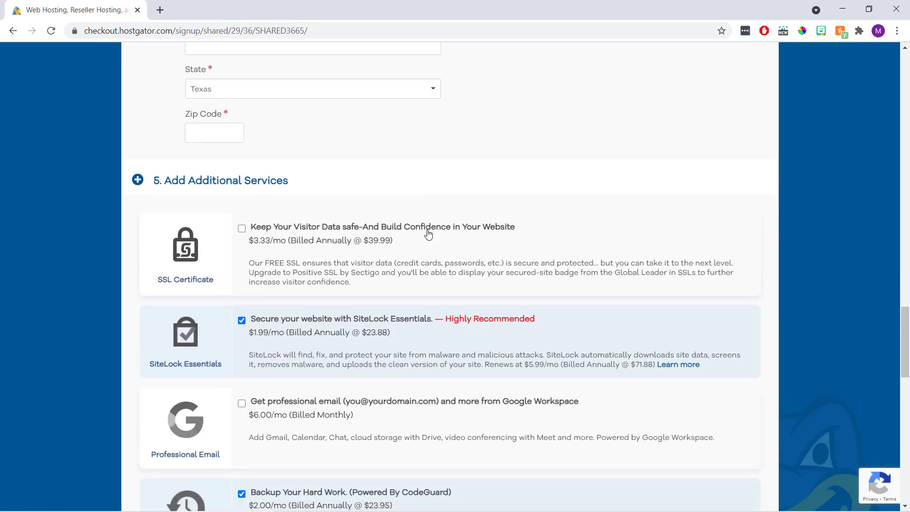
Untick the SiteLock Essentials and Site Backup (CodeGuard) add-ons
{"action": "scroll", "coordinate": [428, 233], "scroll_direction": "down", "scroll_amount": 2}
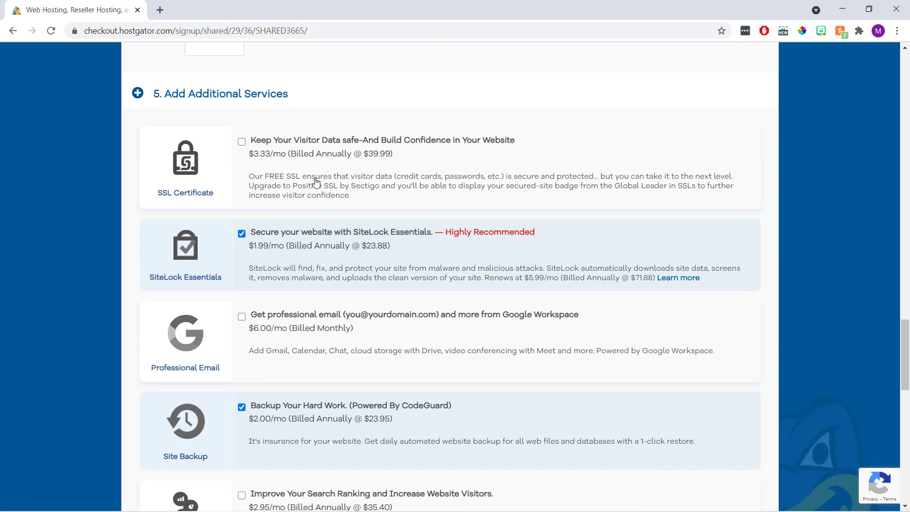
{"action": "left_click", "coordinate": [242, 233]}
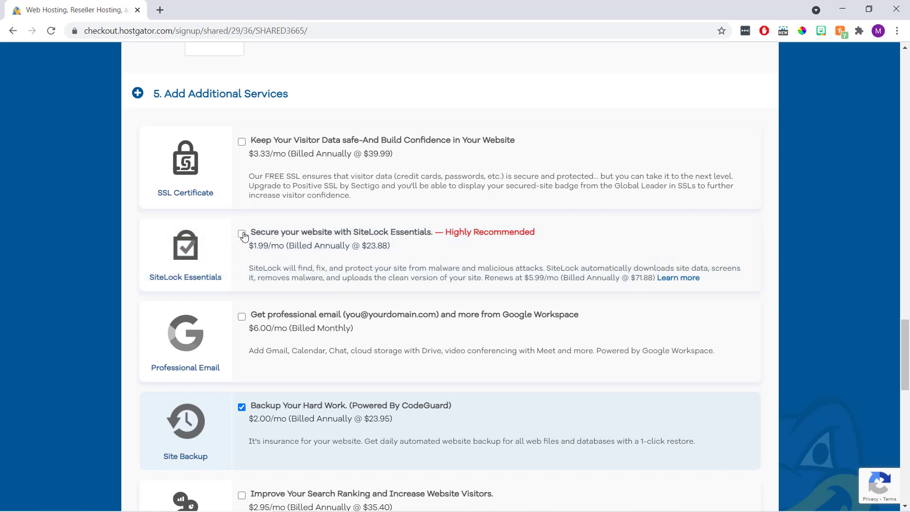
{"action": "scroll", "coordinate": [242, 237], "scroll_direction": "down", "scroll_amount": 4}
{"action": "left_click", "coordinate": [241, 230]}
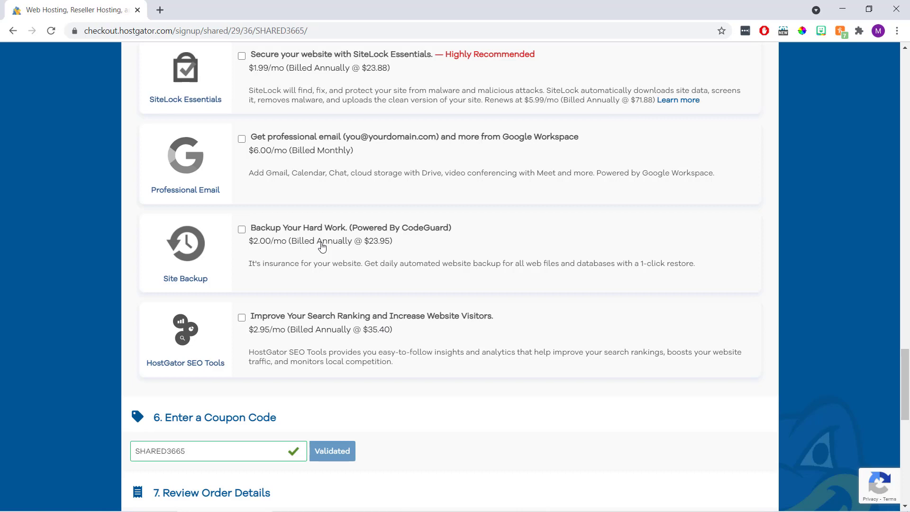
{"action": "scroll", "coordinate": [322, 246], "scroll_direction": "down", "scroll_amount": 5}
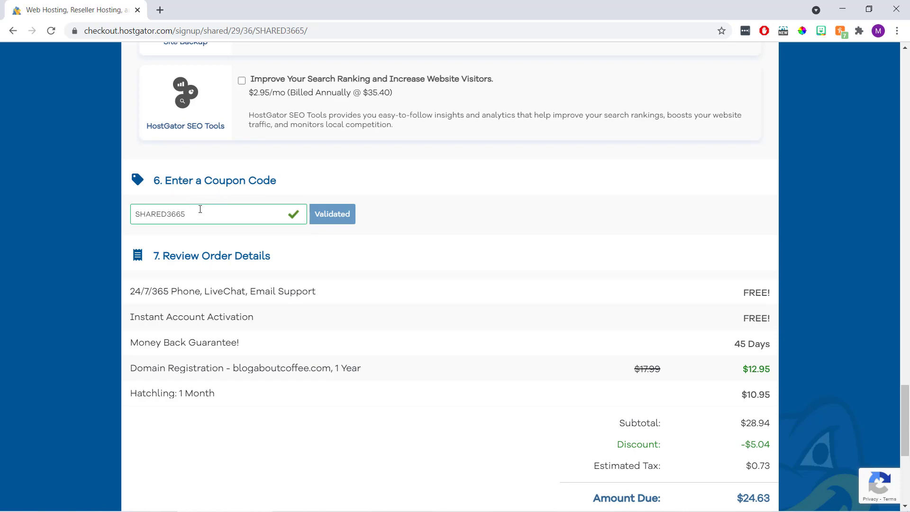
Replace coupon SHARED3665 with BLOGHOSTING1 and validate it, making Hatchling $0.01 and $12.96 due
{"action": "left_click_drag", "start_coordinate": [204, 214], "coordinate": [128, 221]}
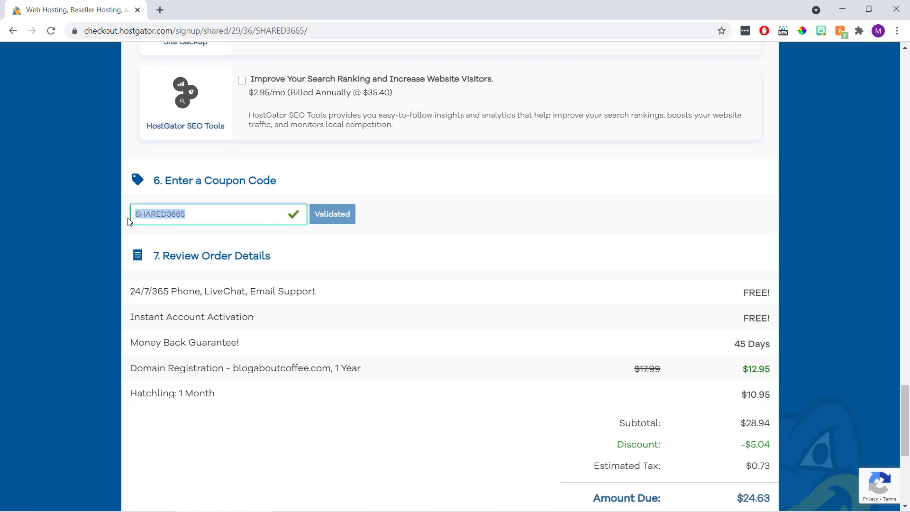
{"action": "key", "text": "BackSpace"}
{"action": "type", "text": "BLOG"}
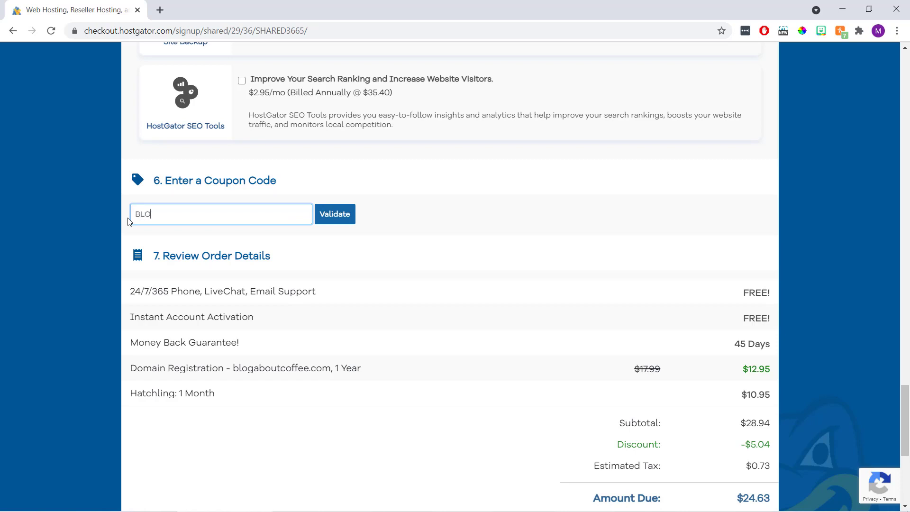
{"action": "type", "text": "TING1"}
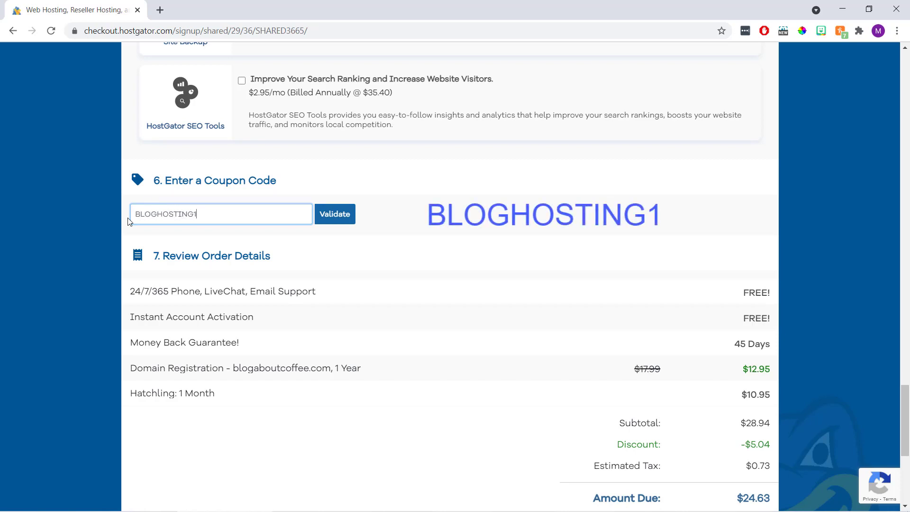
{"action": "left_click", "coordinate": [330, 216]}
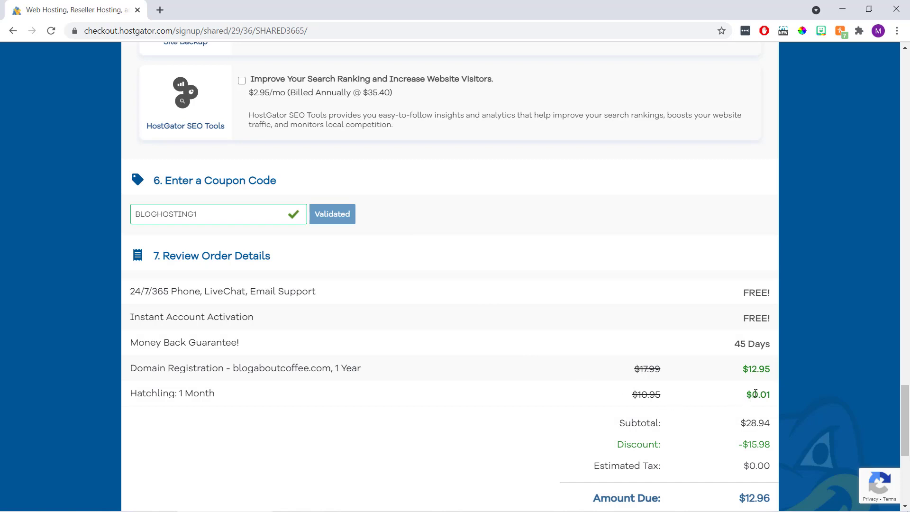
{"action": "left_click_drag", "start_coordinate": [776, 394], "coordinate": [733, 400]}
{"action": "left_click", "coordinate": [459, 222]}
{"action": "scroll", "coordinate": [459, 223], "scroll_direction": "down", "scroll_amount": 2}
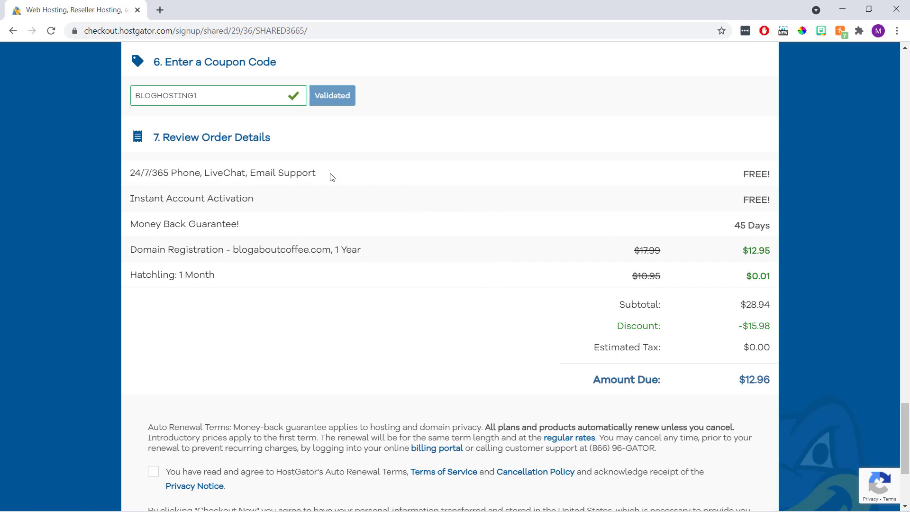
Review the support and money-back guarantee lines, then accept the auto-renewal terms
{"action": "left_click_drag", "start_coordinate": [315, 173], "coordinate": [128, 185]}
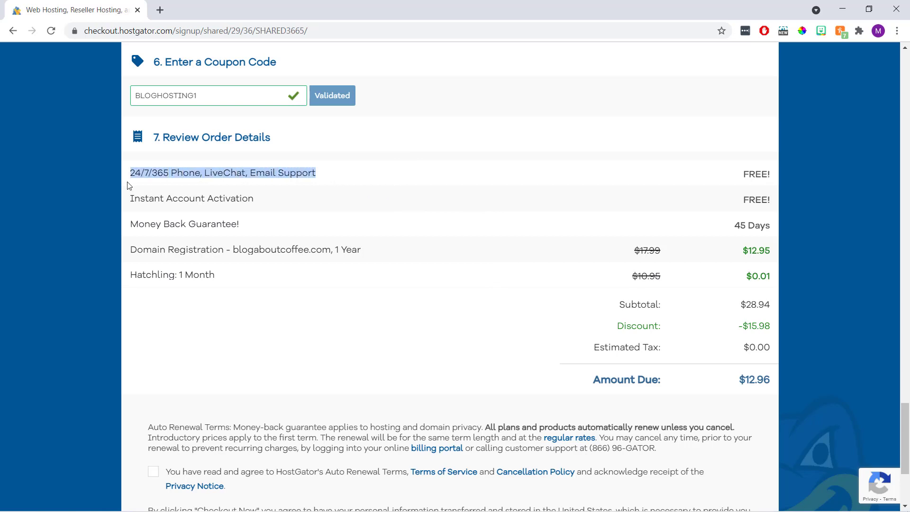
{"action": "left_click_drag", "start_coordinate": [250, 224], "coordinate": [130, 228]}
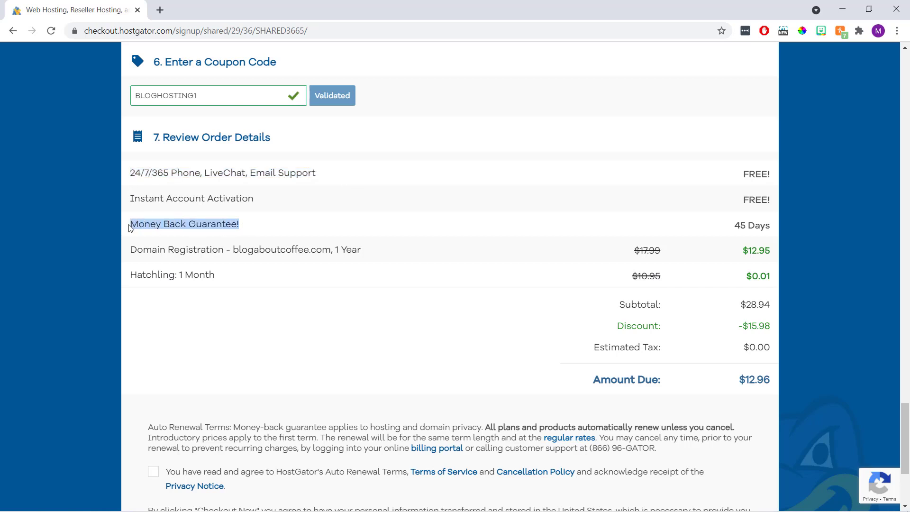
{"action": "left_click", "coordinate": [126, 229]}
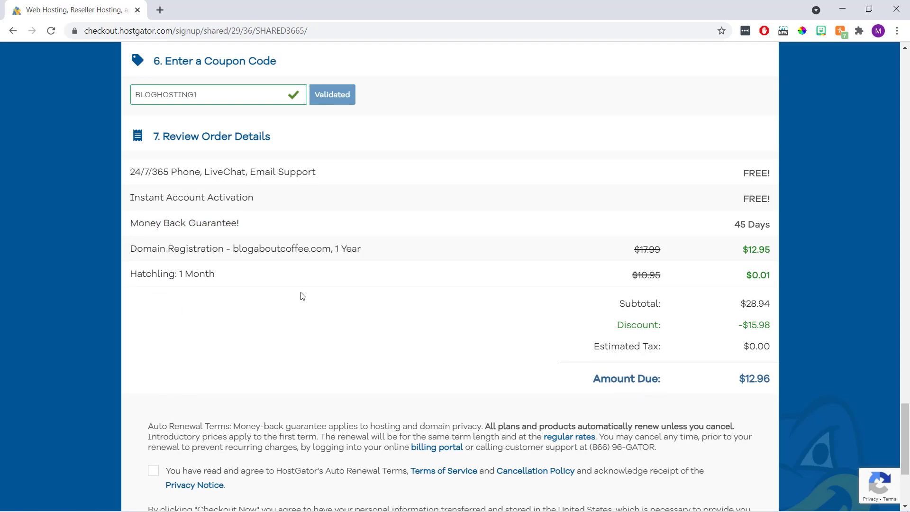
{"action": "scroll", "coordinate": [300, 295], "scroll_direction": "down", "scroll_amount": 4}
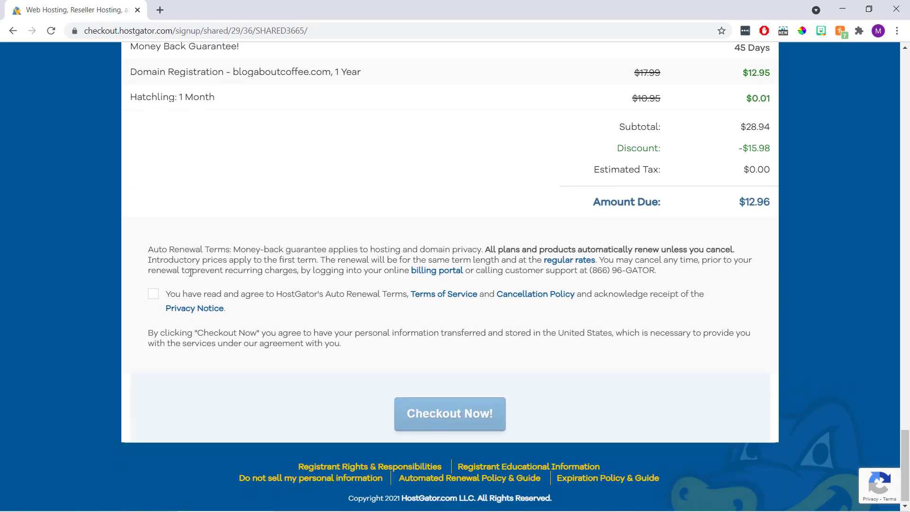
{"action": "left_click", "coordinate": [153, 294]}
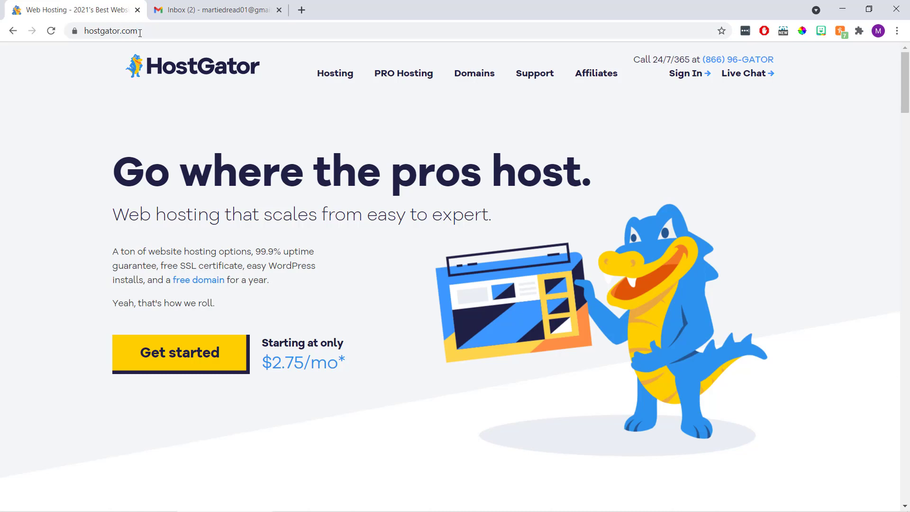
Close the HostGator tab to return to the Gmail inbox
{"action": "left_click", "coordinate": [137, 10]}
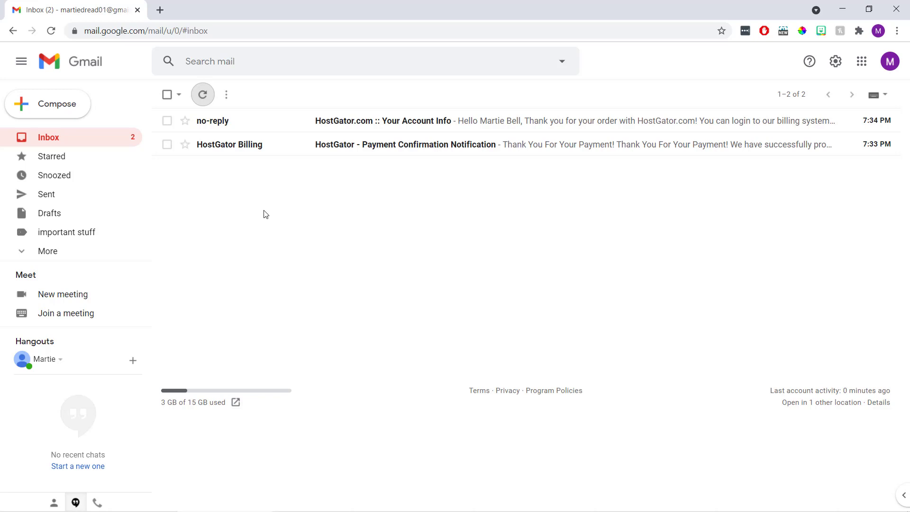
Open the HostGator account-info email, follow its Control Panel link, and copy the username
{"action": "left_click", "coordinate": [336, 130]}
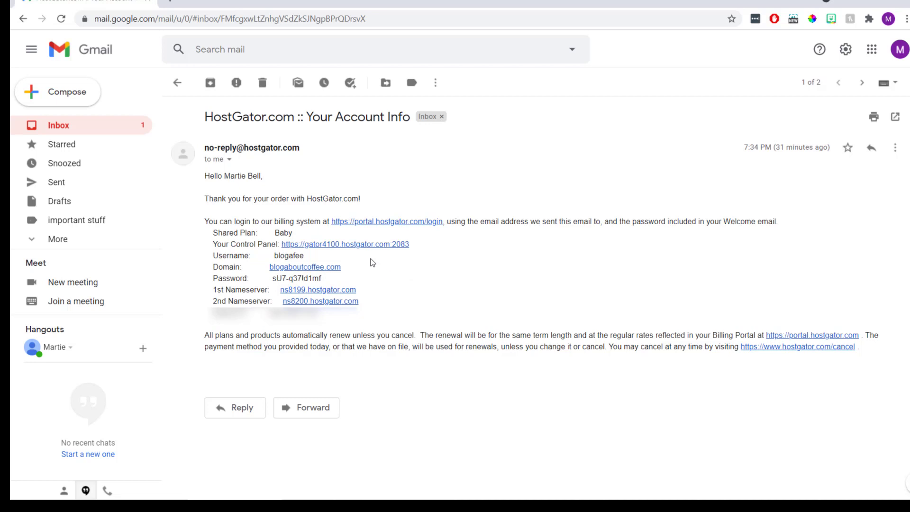
{"action": "left_click", "coordinate": [358, 244]}
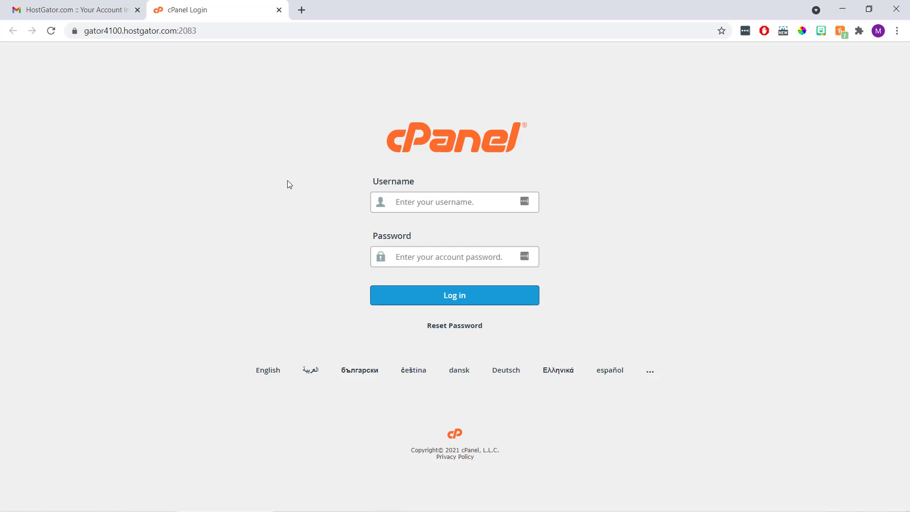
{"action": "left_click", "coordinate": [119, 17]}
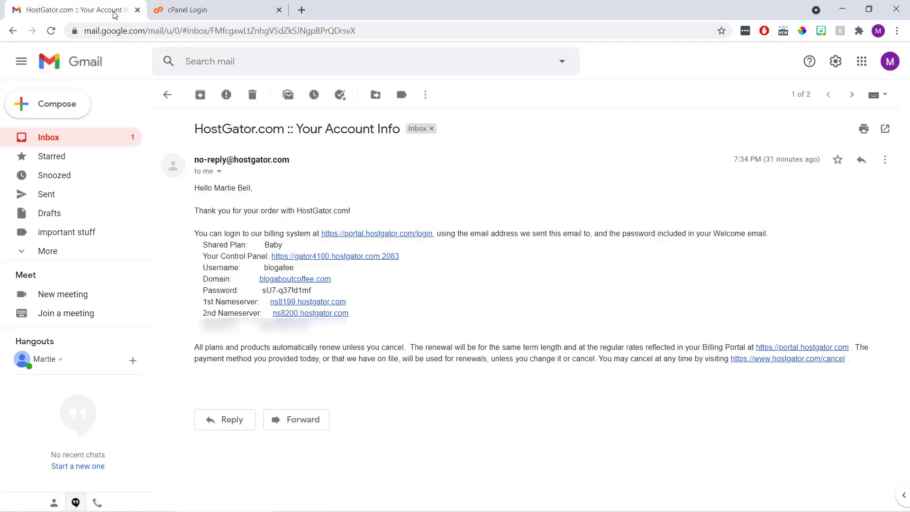
{"action": "double_click", "coordinate": [282, 268]}
{"action": "right_click", "coordinate": [291, 269]}
{"action": "left_click", "coordinate": [303, 277]}
Paste the account username into the cPanel login form's username field
{"action": "left_click", "coordinate": [219, 18]}
{"action": "left_click", "coordinate": [417, 195]}
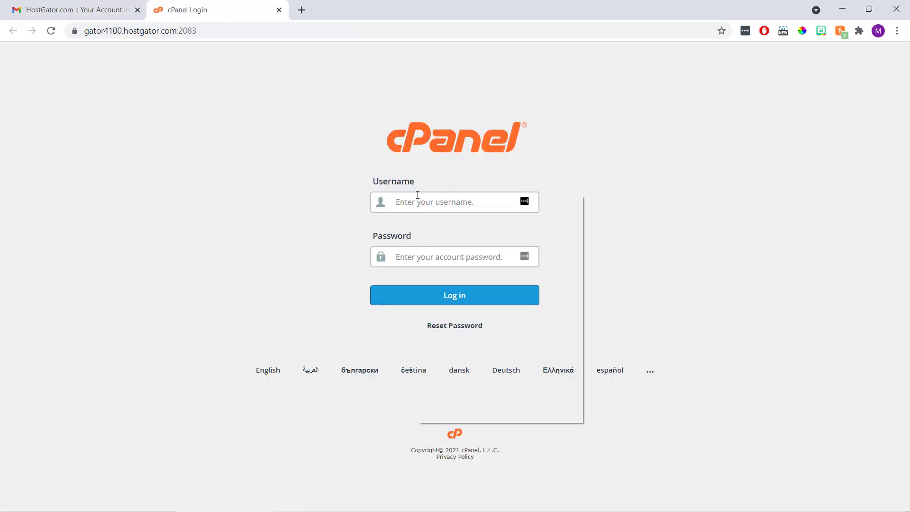
{"action": "right_click", "coordinate": [417, 195]}
{"action": "left_click", "coordinate": [449, 284]}
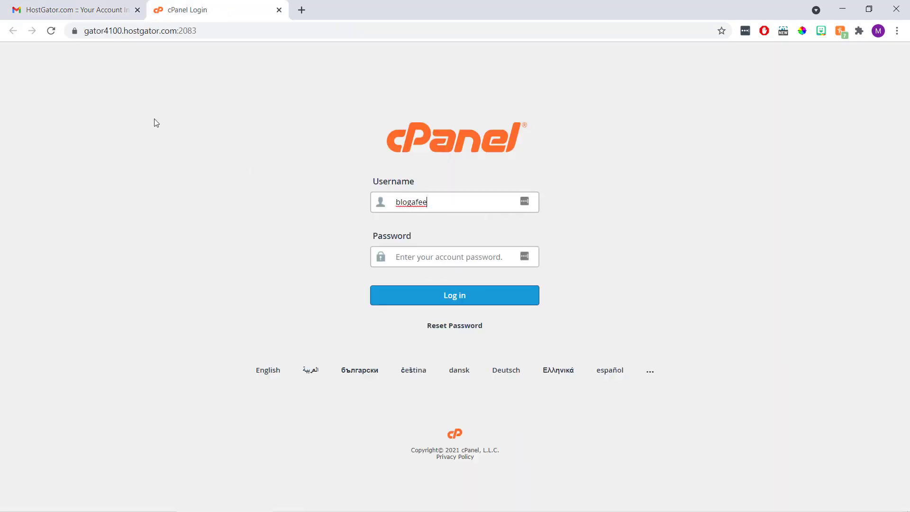
Copy the password from the email, paste it into cPanel's password field, and log in
{"action": "left_click", "coordinate": [111, 13]}
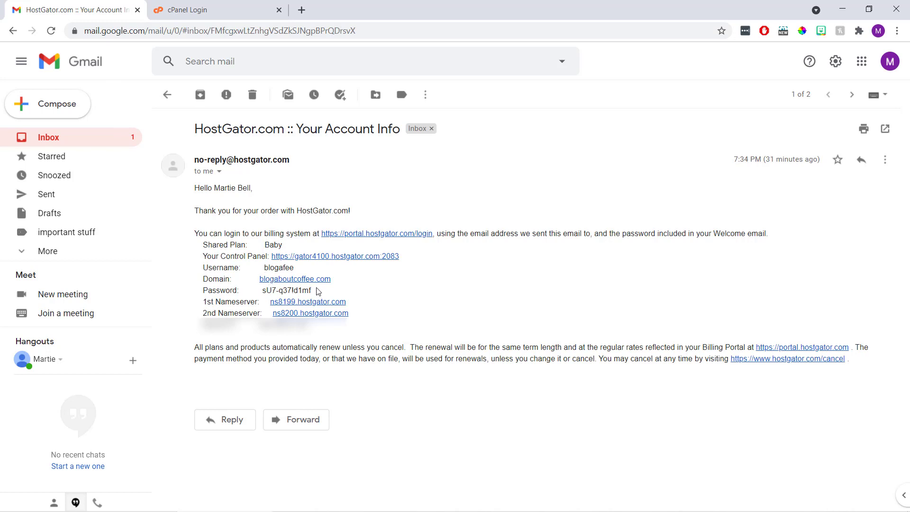
{"action": "left_click_drag", "start_coordinate": [312, 291], "coordinate": [264, 291]}
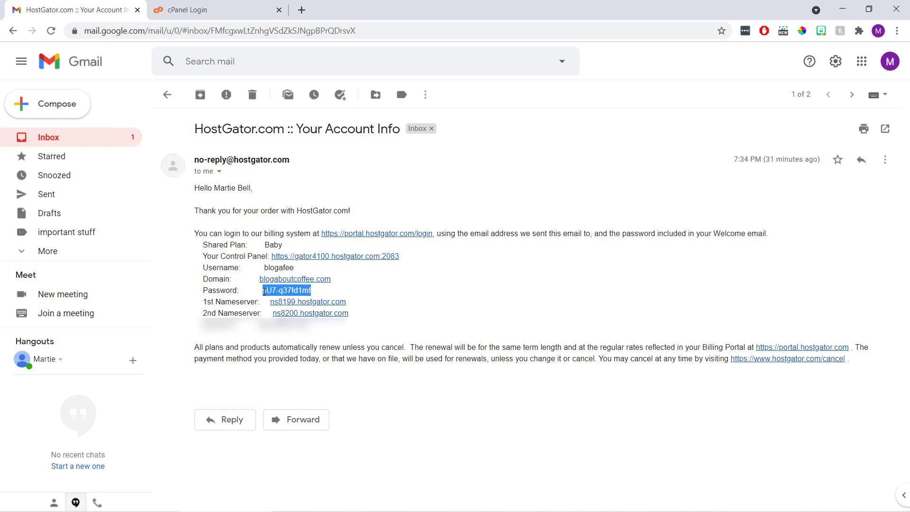
{"action": "right_click", "coordinate": [265, 291]}
{"action": "left_click", "coordinate": [287, 299]}
{"action": "left_click", "coordinate": [209, 14]}
{"action": "left_click", "coordinate": [407, 252]}
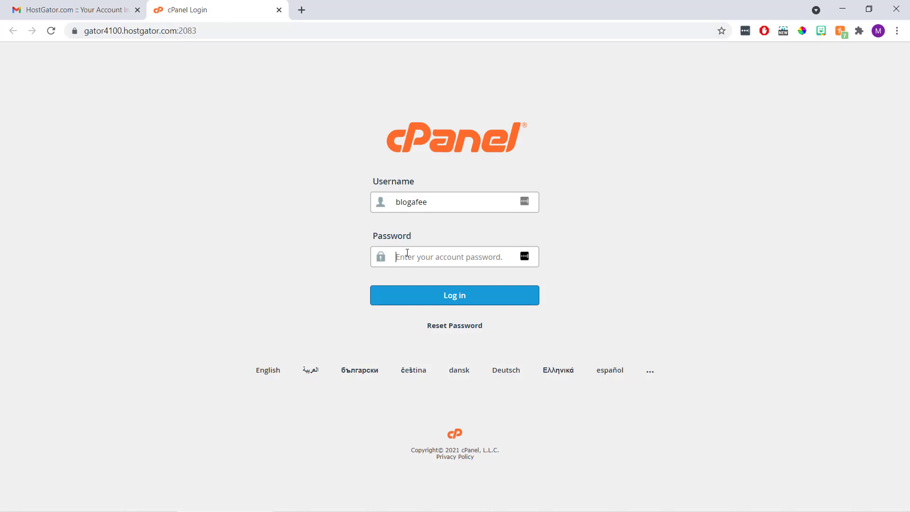
{"action": "right_click", "coordinate": [407, 253]}
{"action": "left_click", "coordinate": [448, 359]}
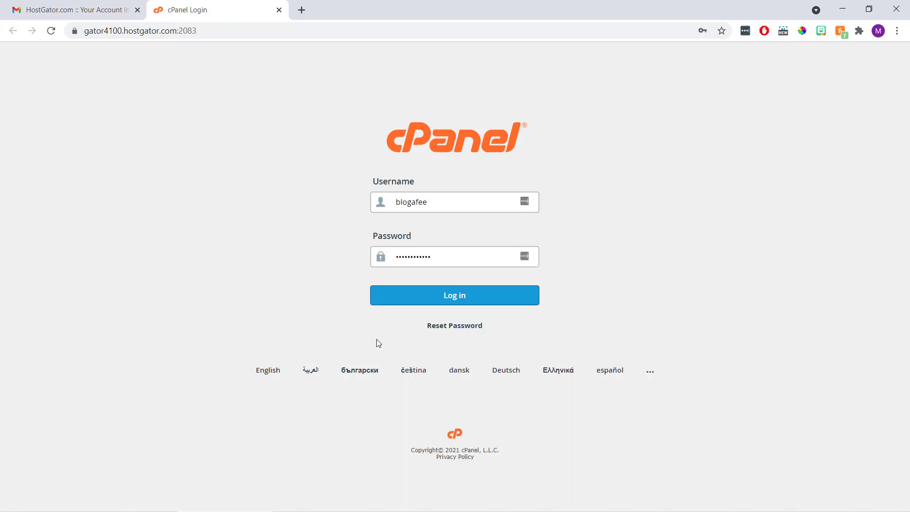
{"action": "left_click", "coordinate": [407, 297]}
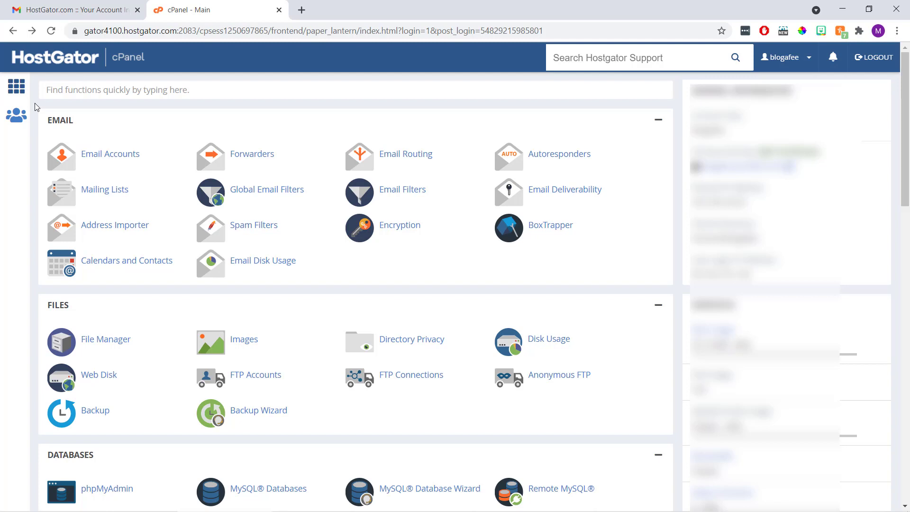
Open WordPress Manager by Softaculous from cPanel's SOFTWARE section
{"action": "scroll", "coordinate": [35, 106], "scroll_direction": "down", "scroll_amount": 8}
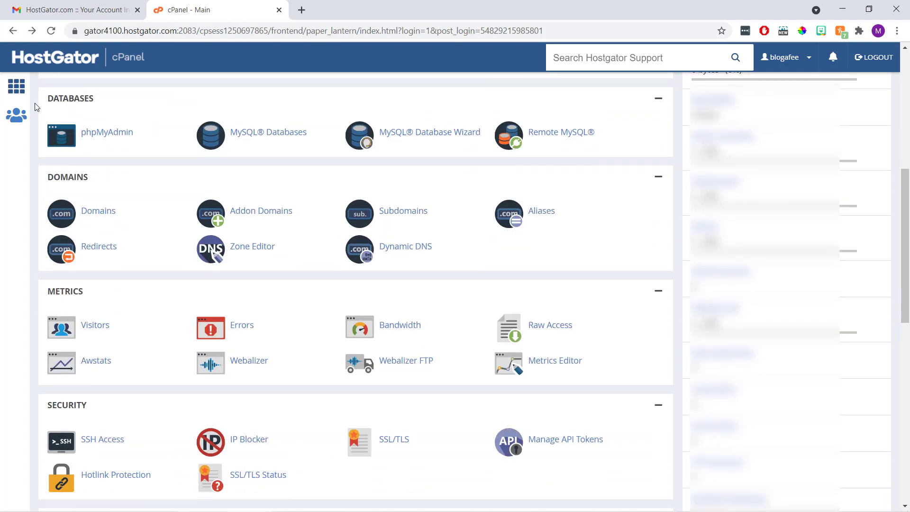
{"action": "scroll", "coordinate": [34, 107], "scroll_direction": "down", "scroll_amount": 5}
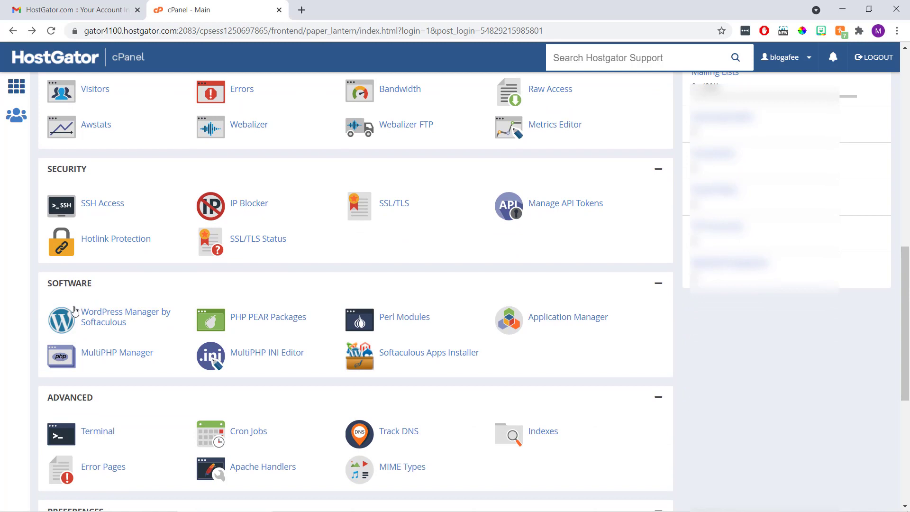
{"action": "left_click", "coordinate": [107, 324]}
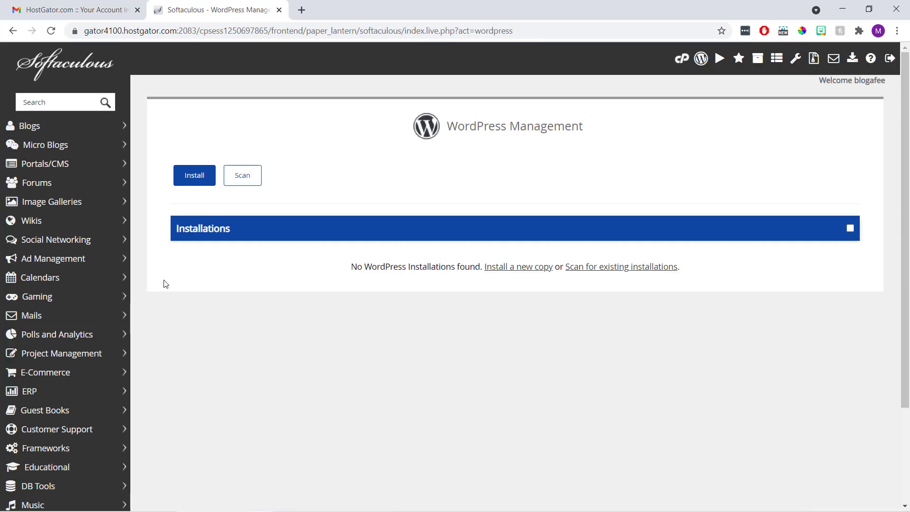
{"action": "left_click", "coordinate": [189, 178]}
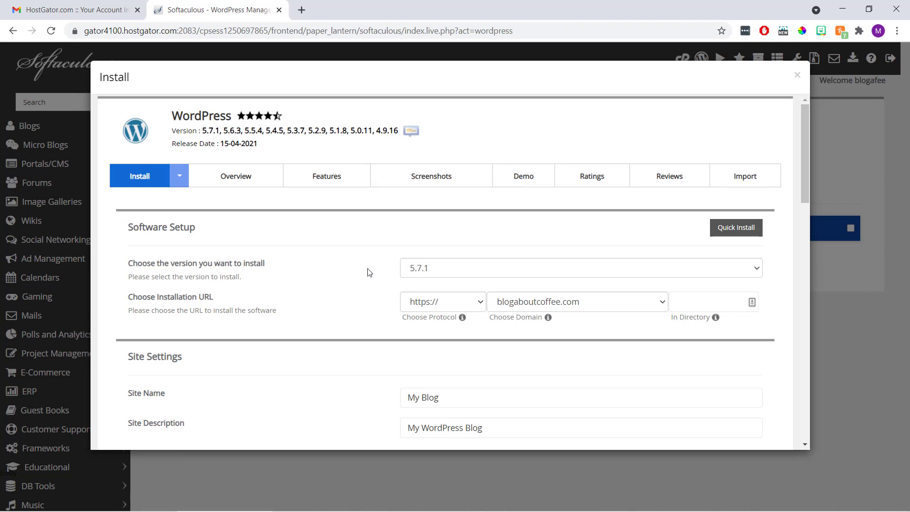
{"action": "left_click", "coordinate": [481, 304]}
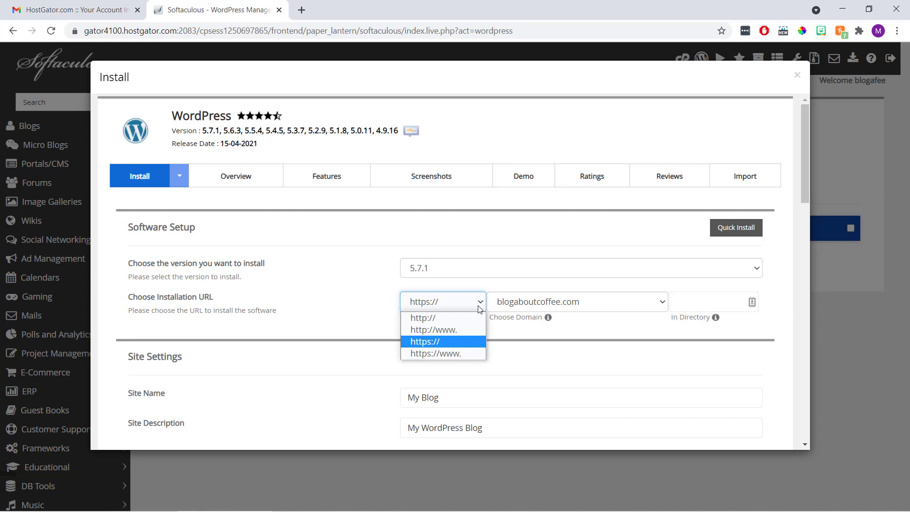
{"action": "left_click", "coordinate": [474, 319]}
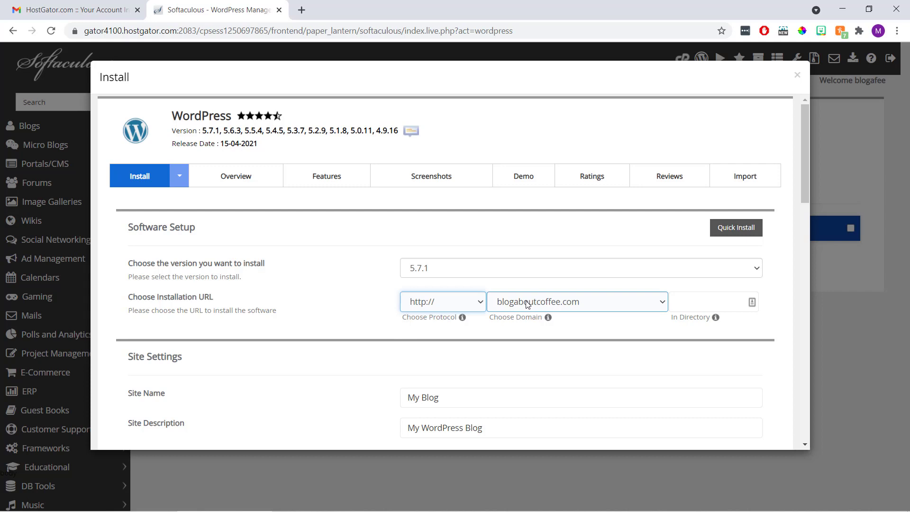
{"action": "left_click", "coordinate": [478, 327]}
{"action": "scroll", "coordinate": [477, 331], "scroll_direction": "down", "scroll_amount": 4}
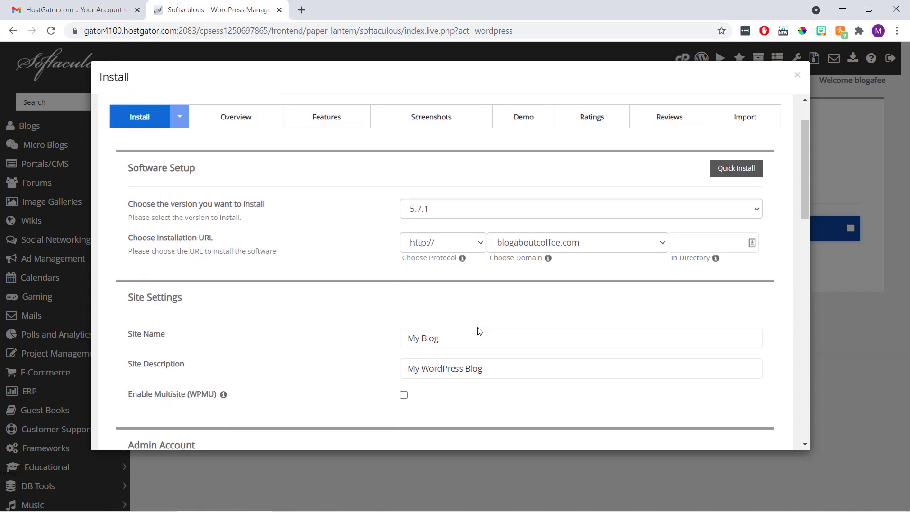
{"action": "scroll", "coordinate": [479, 331], "scroll_direction": "down", "scroll_amount": 4}
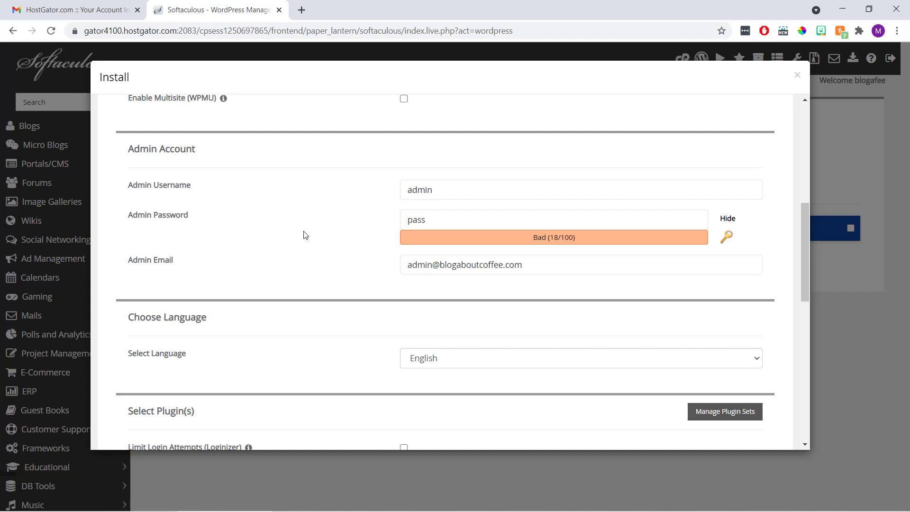
Enter the admin username, admin password and autofilled admin e-mail in the install form
{"action": "left_click_drag", "start_coordinate": [434, 189], "coordinate": [390, 197]}
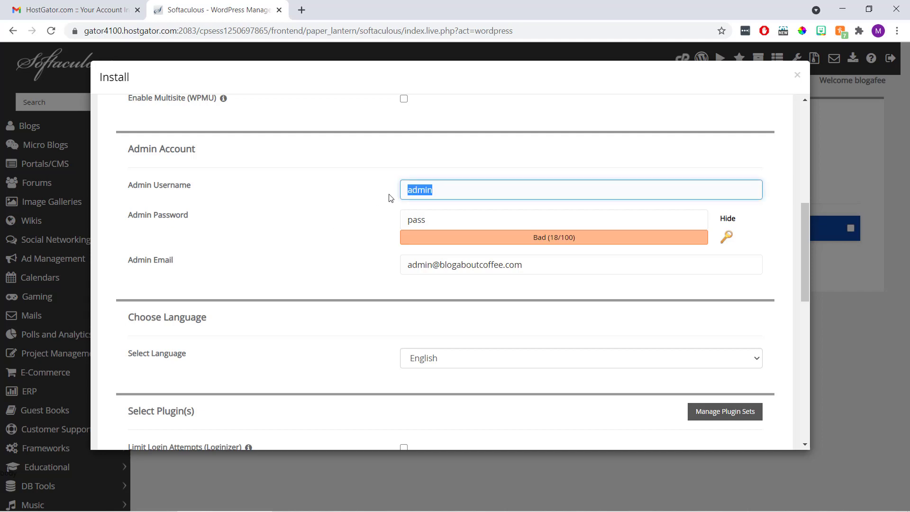
{"action": "type", "text": "MartieDread"}
{"action": "key", "text": "Tab"}
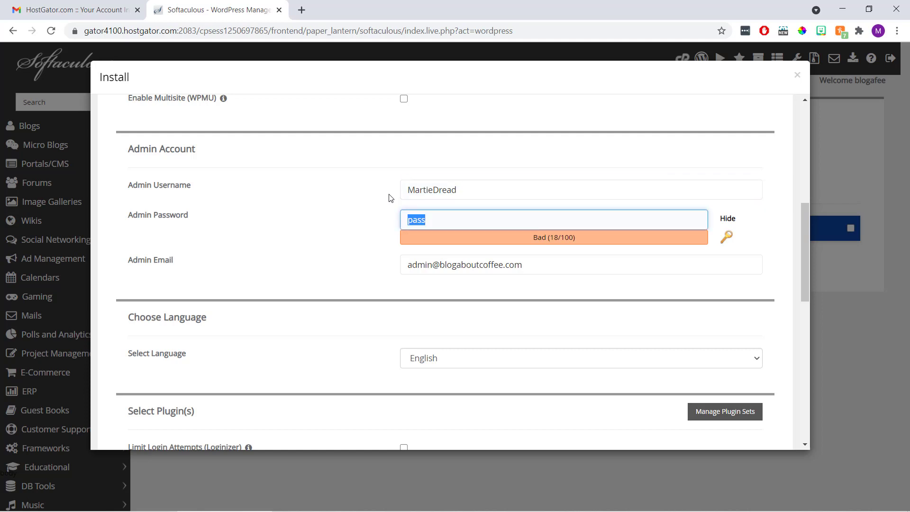
{"action": "type", "text": "ExamplePassword"}
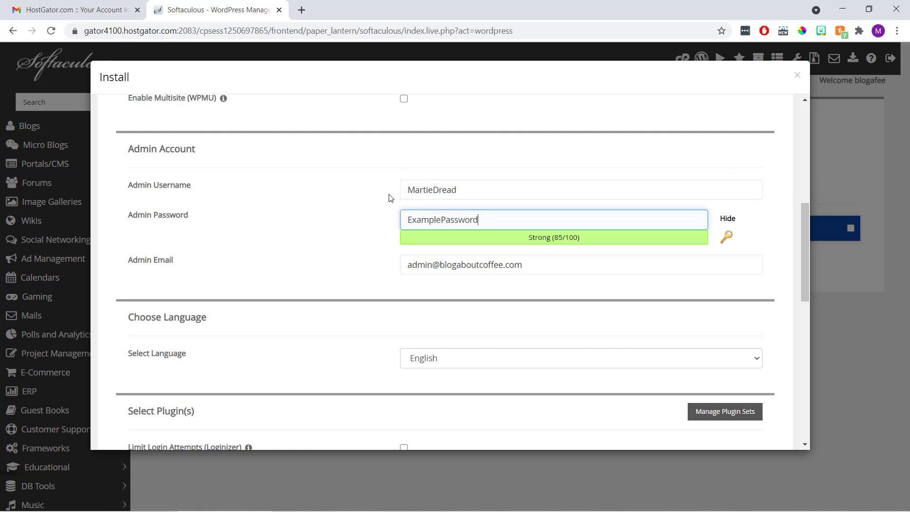
{"action": "type", "text": "54123"}
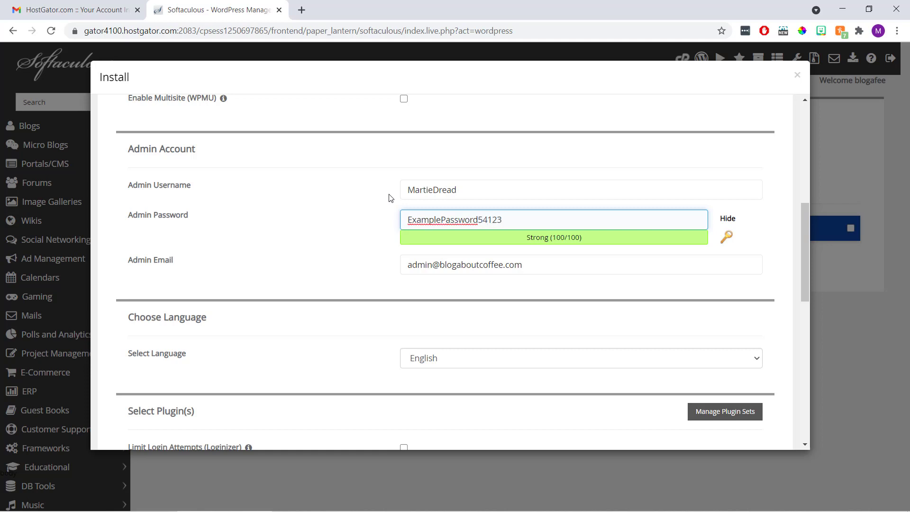
{"action": "triple_click", "coordinate": [464, 265]}
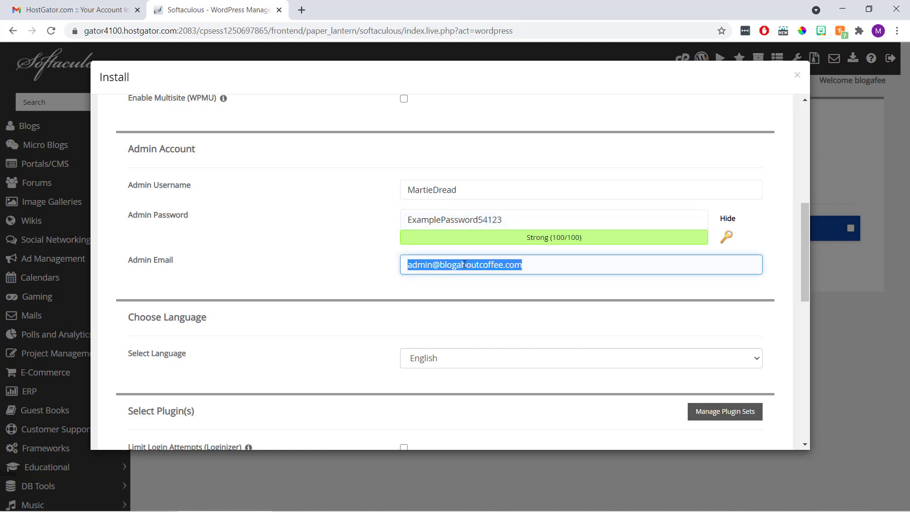
{"action": "type", "text": "martie"}
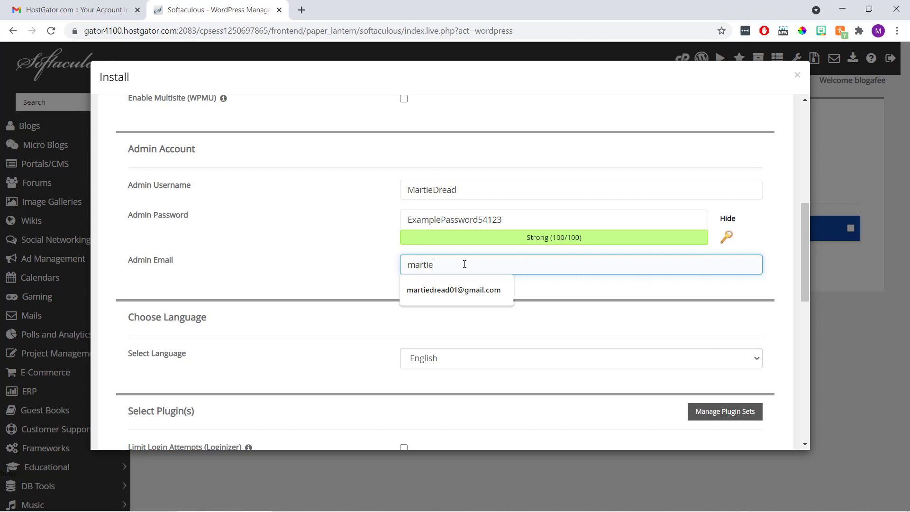
{"action": "type", "text": "dread"}
{"action": "key", "text": "Down"}
{"action": "key", "text": "Return"}
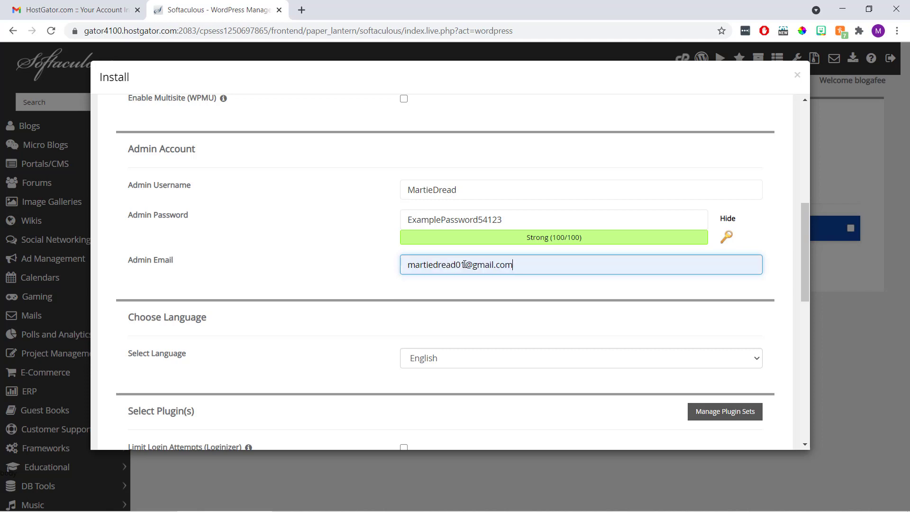
{"action": "left_click", "coordinate": [359, 237]}
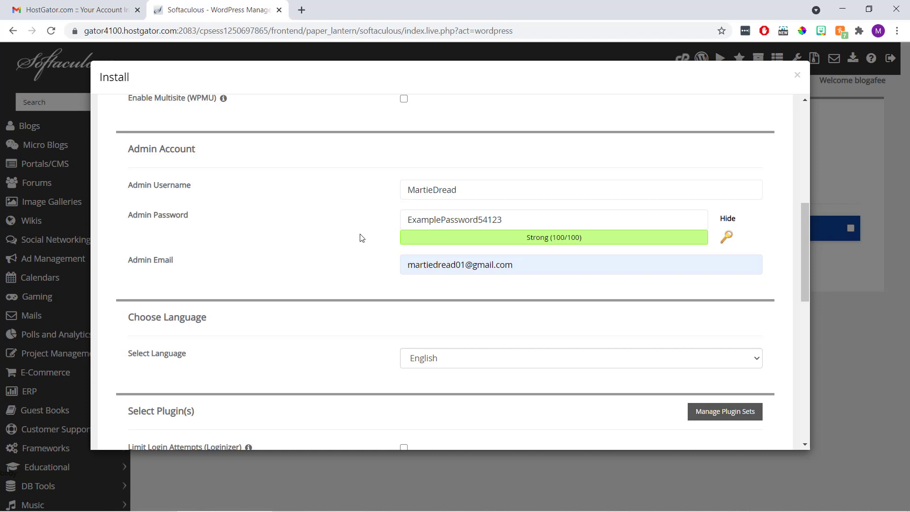
{"action": "scroll", "coordinate": [361, 237], "scroll_direction": "down", "scroll_amount": 10}
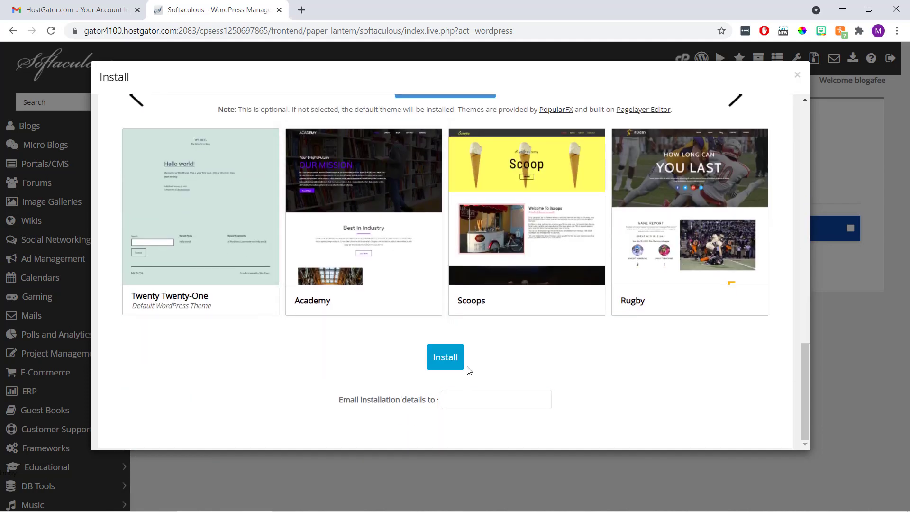
Install WordPress at blogaboutcoffee.com, then open its Administrative URL (wp-admin) from the success message
{"action": "left_click", "coordinate": [446, 358]}
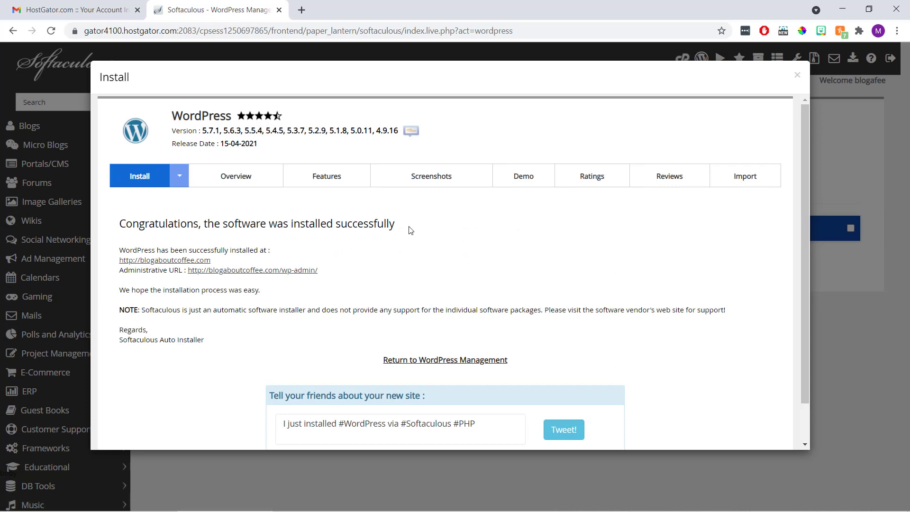
{"action": "left_click_drag", "start_coordinate": [400, 226], "coordinate": [115, 229]}
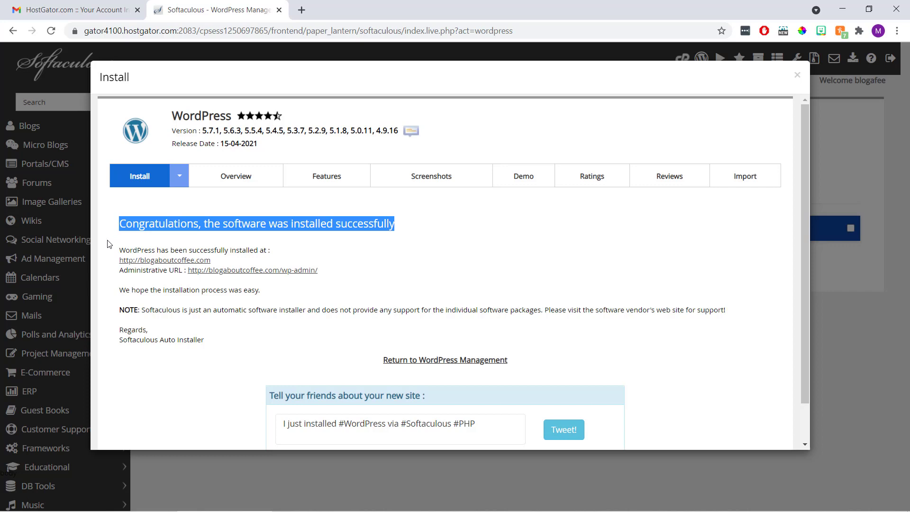
{"action": "left_click", "coordinate": [247, 270]}
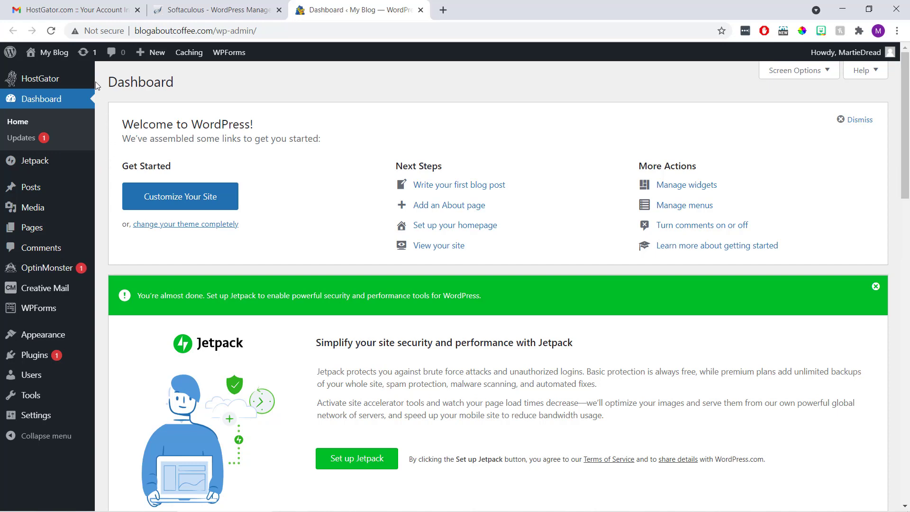
{"action": "left_click", "coordinate": [46, 57]}
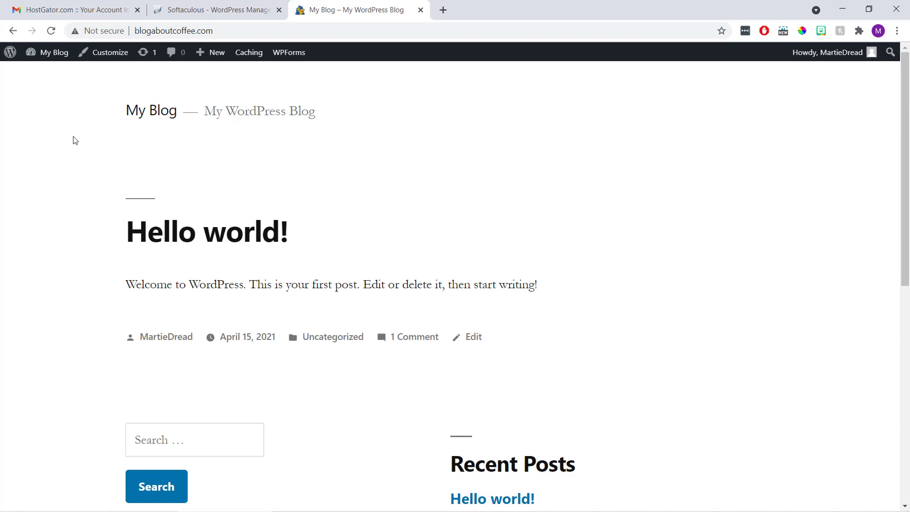
{"action": "scroll", "coordinate": [74, 140], "scroll_direction": "down", "scroll_amount": 7}
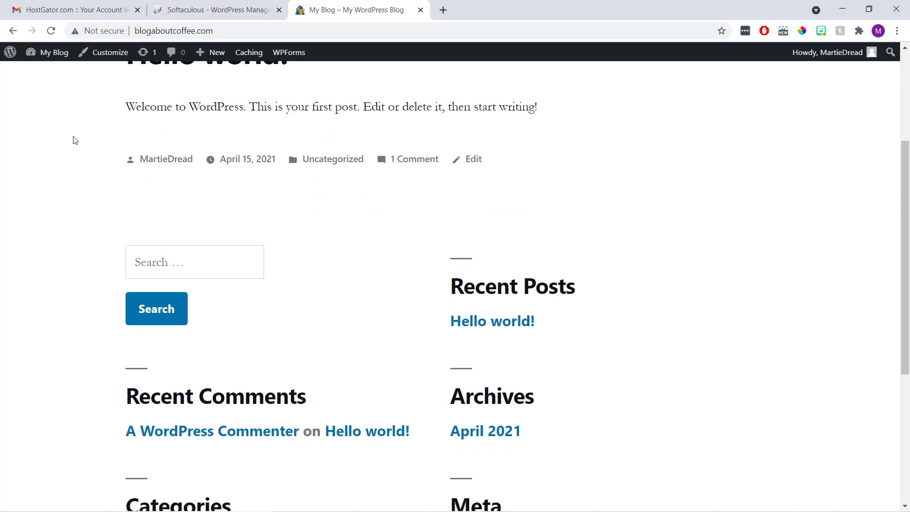
{"action": "scroll", "coordinate": [73, 140], "scroll_direction": "up", "scroll_amount": 6}
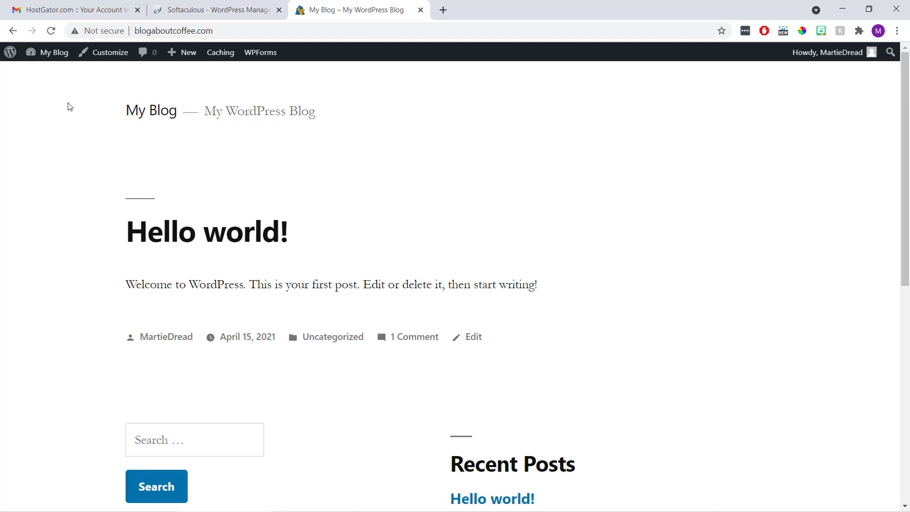
{"action": "left_click", "coordinate": [53, 61]}
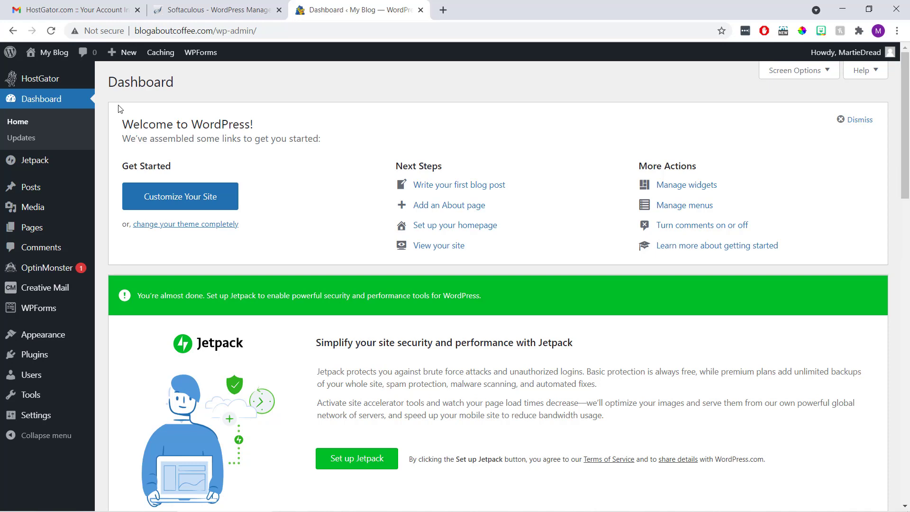
Trash the Privacy Policy and Sample Page pages, then go to the Posts list
{"action": "left_click", "coordinate": [56, 230]}
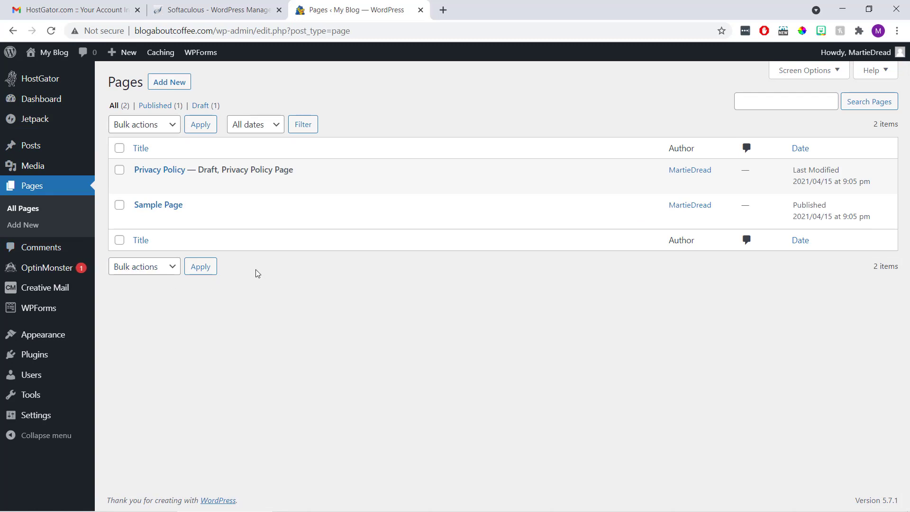
{"action": "mouse_move", "coordinate": [203, 171]}
{"action": "mouse_move", "coordinate": [211, 190]}
{"action": "left_click", "coordinate": [199, 188]}
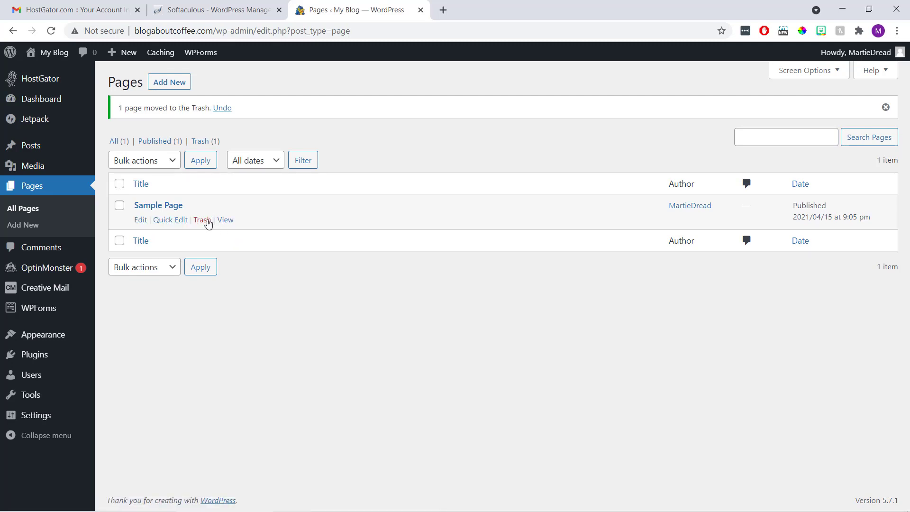
{"action": "left_click", "coordinate": [208, 223]}
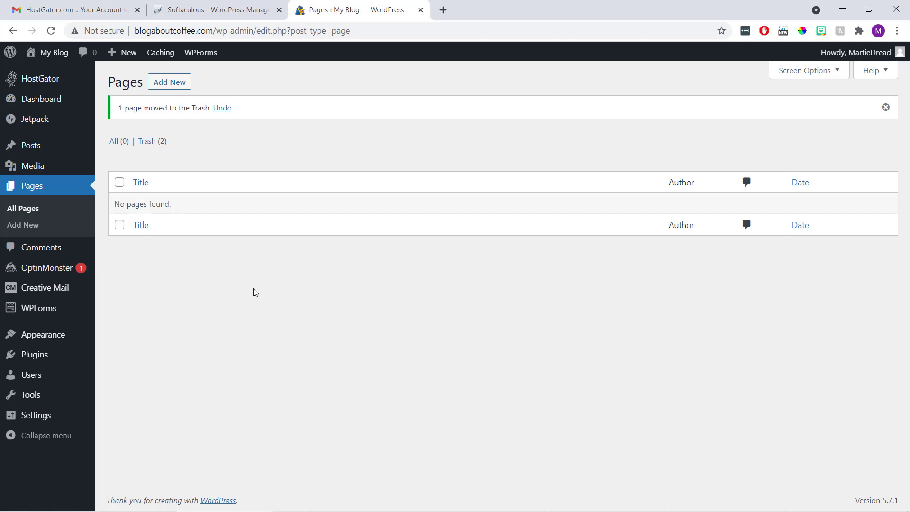
{"action": "left_click", "coordinate": [66, 150]}
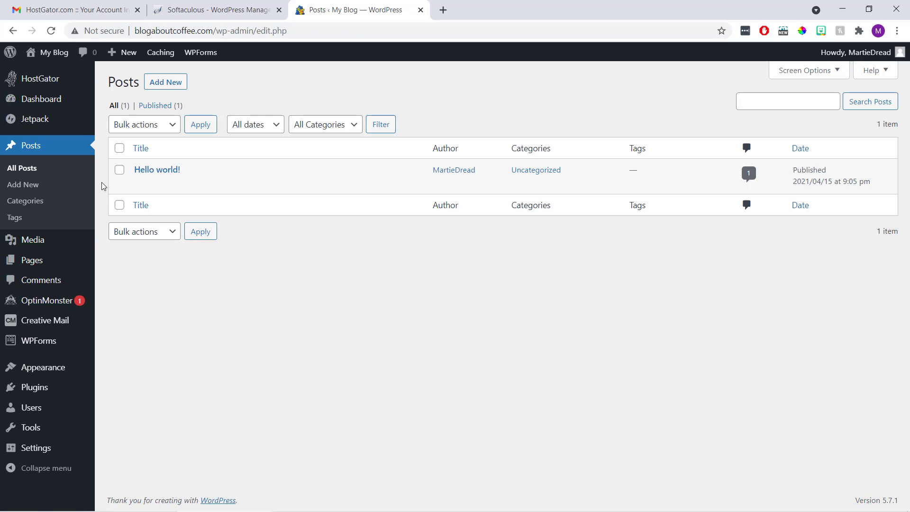
Trash the Hello world! post, check the empty live blog, and return to the Dashboard
{"action": "mouse_move", "coordinate": [147, 183]}
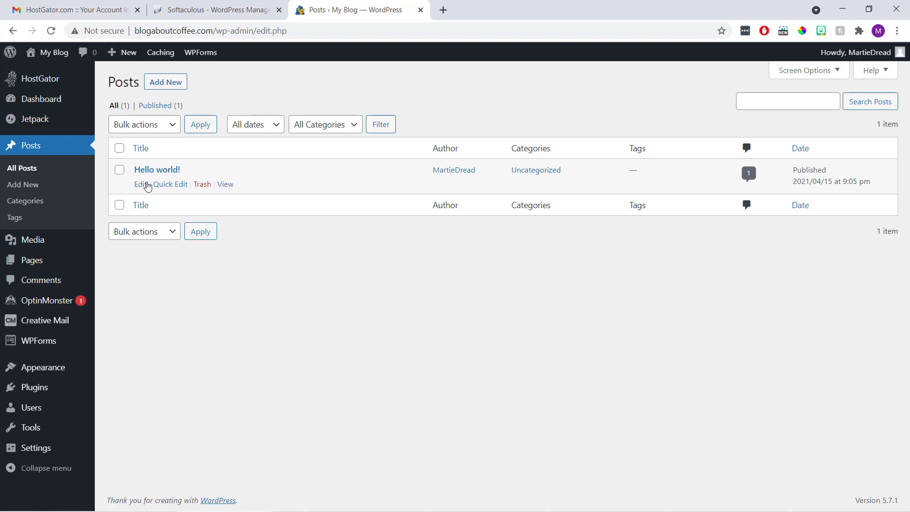
{"action": "left_click", "coordinate": [202, 184]}
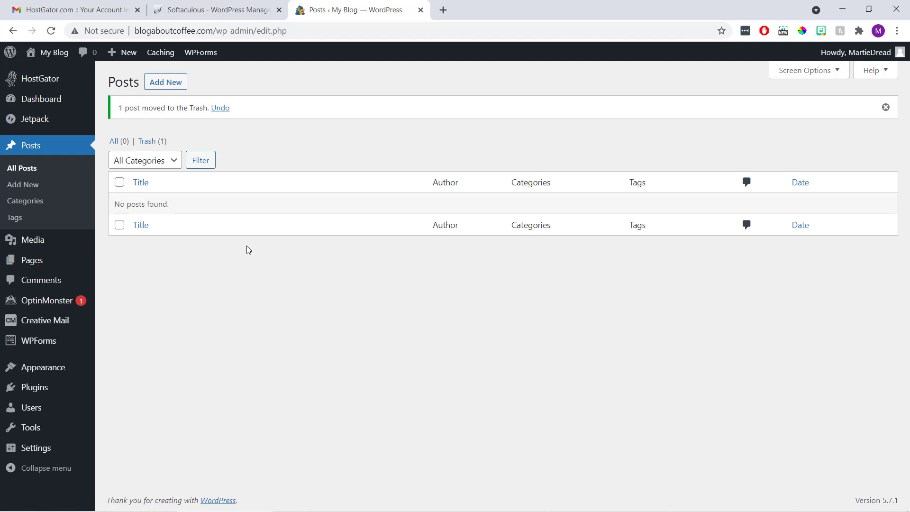
{"action": "left_click", "coordinate": [53, 53]}
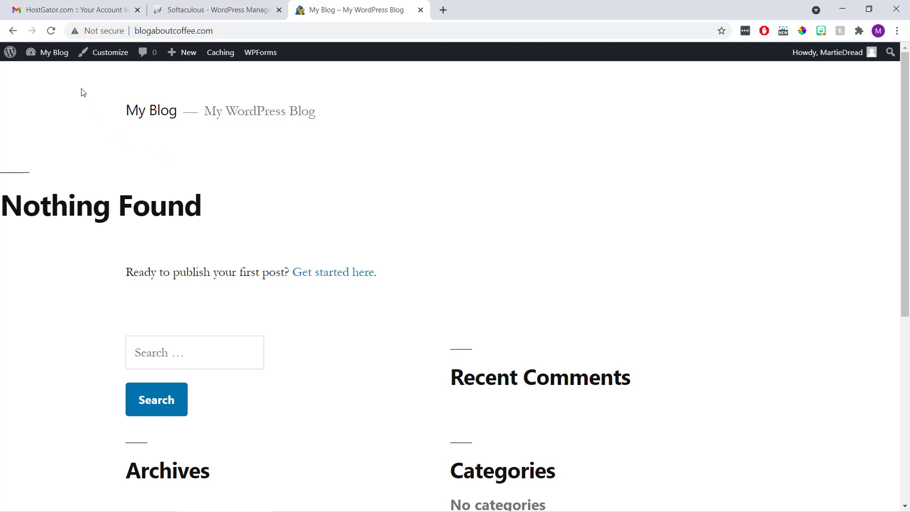
{"action": "left_click", "coordinate": [61, 56]}
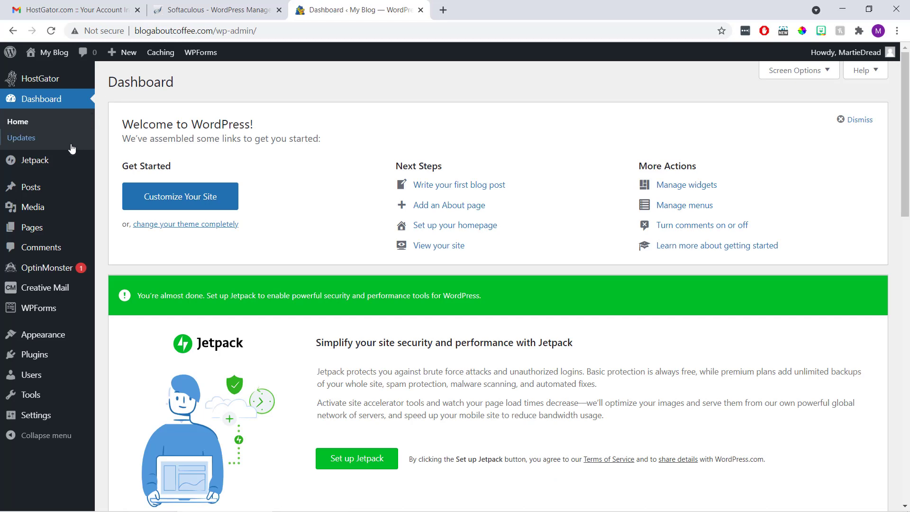
Open Appearance > Themes to see the four installed themes, Twenty Nineteen active
{"action": "left_click", "coordinate": [56, 337]}
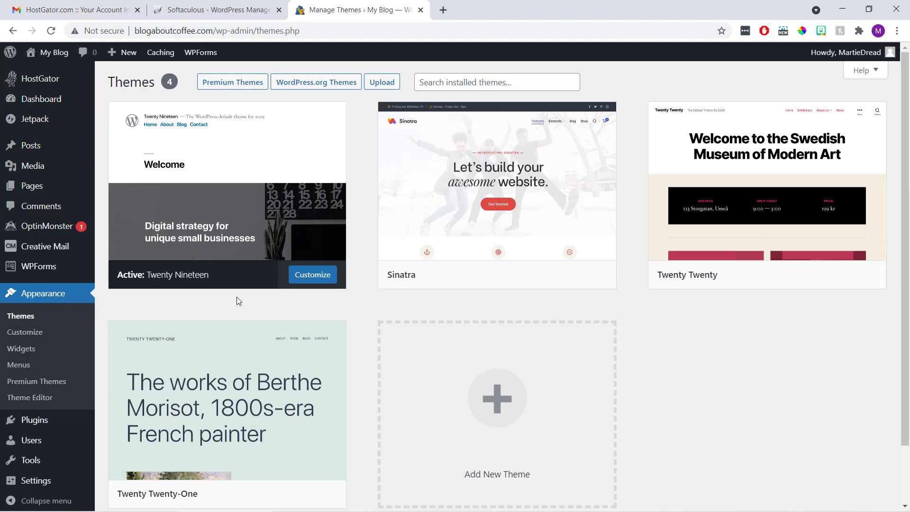
{"action": "mouse_move", "coordinate": [394, 254]}
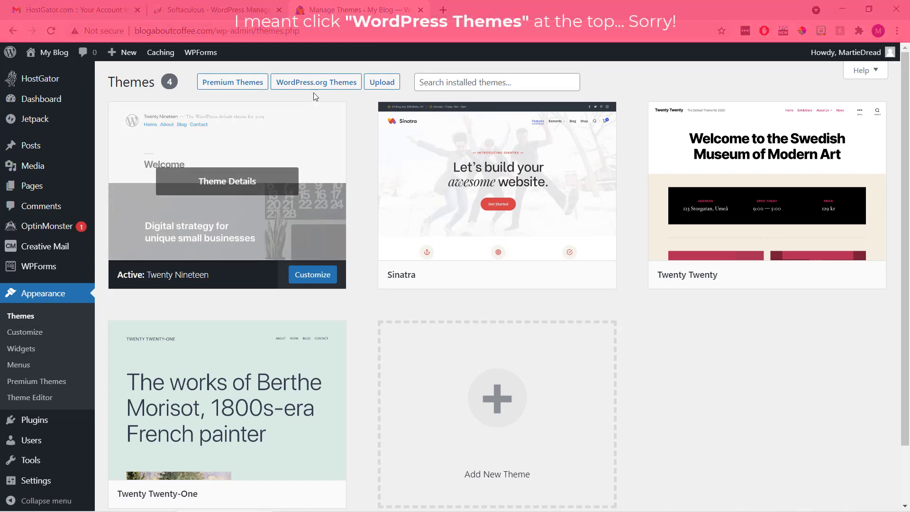
Search the WordPress.org theme directory for 'primer', install Primer, and activate it
{"action": "left_click", "coordinate": [316, 85]}
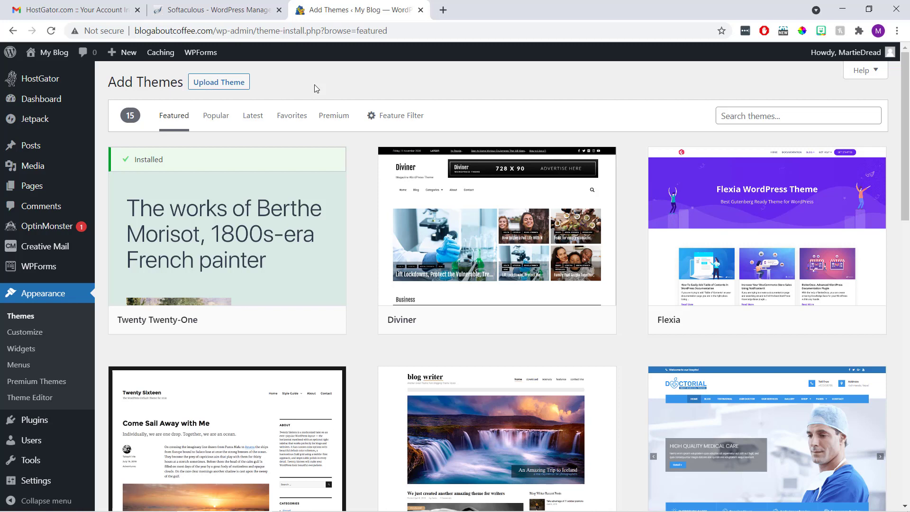
{"action": "left_click", "coordinate": [213, 120]}
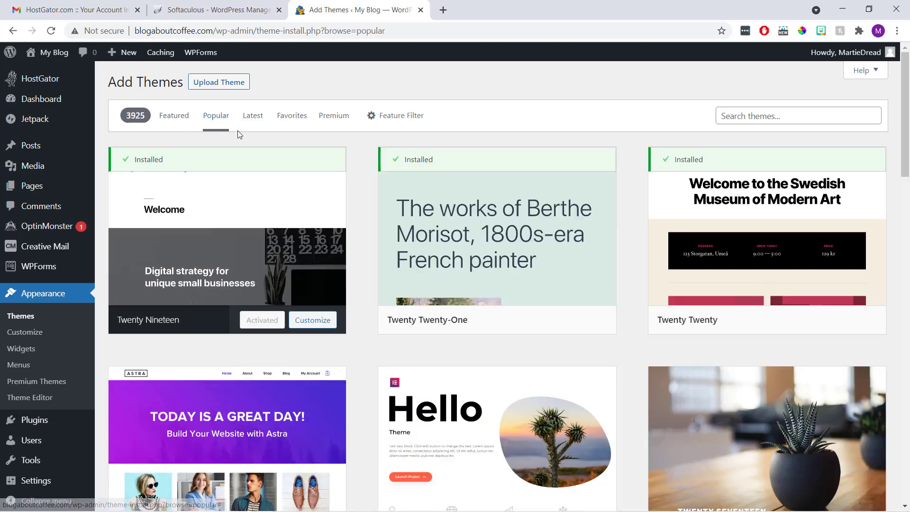
{"action": "left_click", "coordinate": [251, 118]}
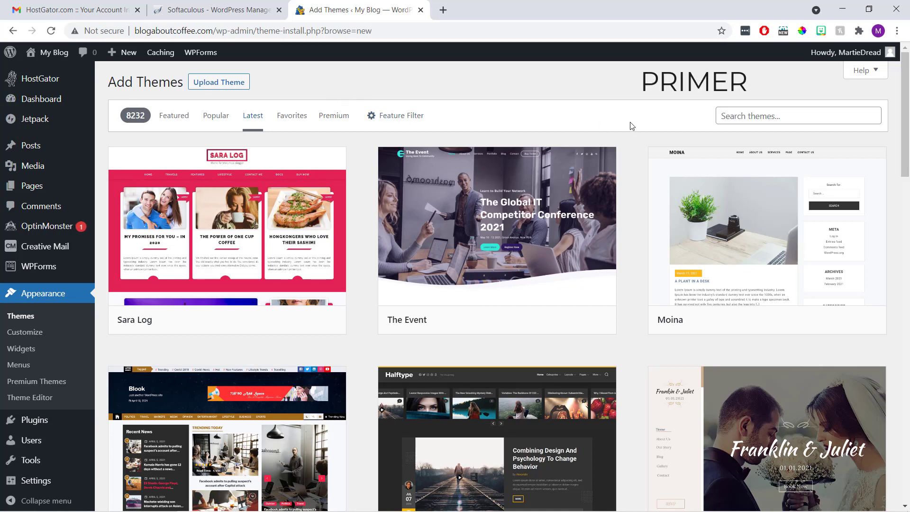
{"action": "left_click", "coordinate": [733, 114]}
{"action": "type", "text": "primer"}
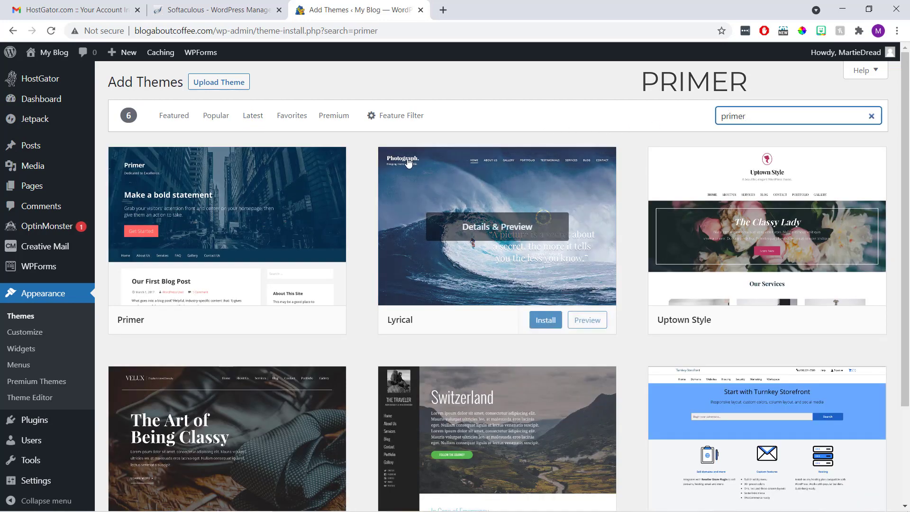
{"action": "mouse_move", "coordinate": [274, 241]}
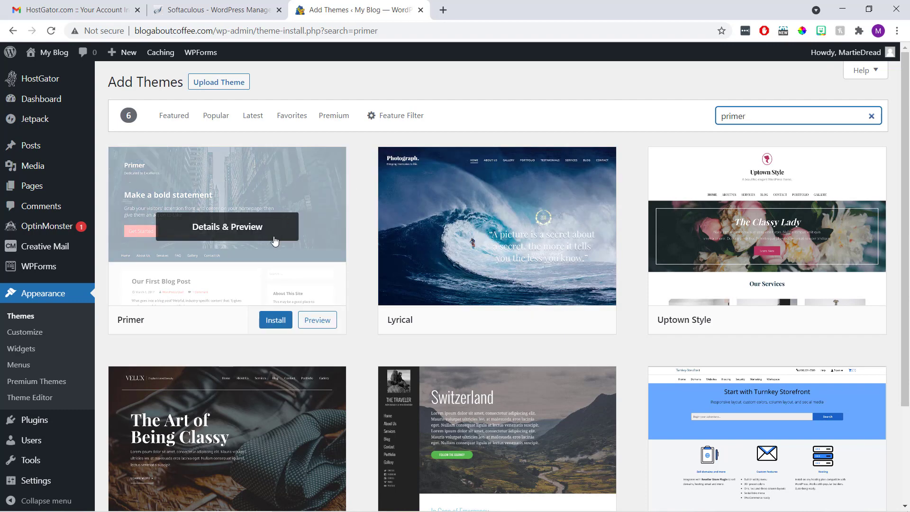
{"action": "left_click", "coordinate": [277, 320]}
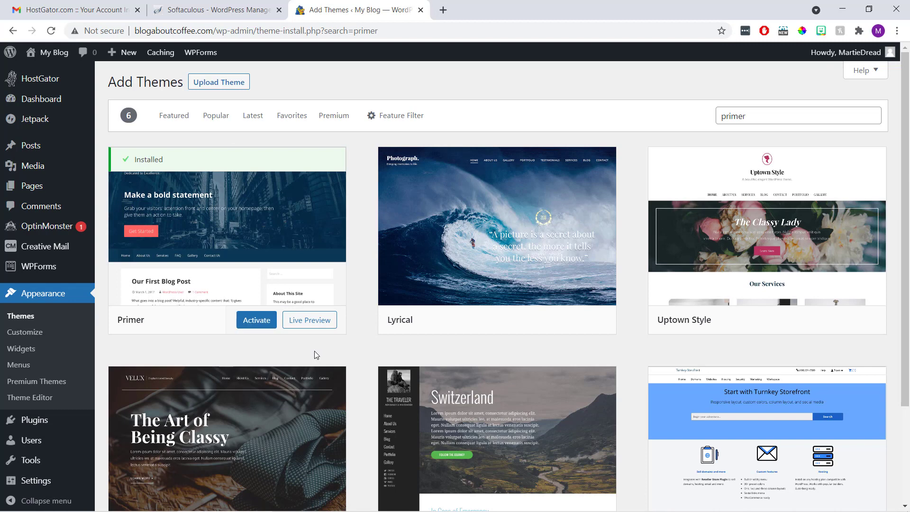
{"action": "left_click", "coordinate": [261, 319]}
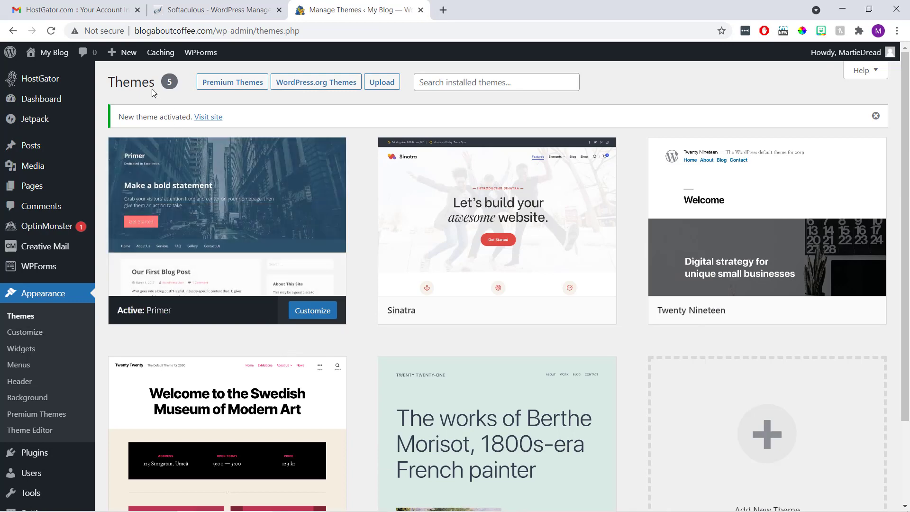
Preview the blog with the Primer theme, then open the Customizer
{"action": "left_click", "coordinate": [64, 55]}
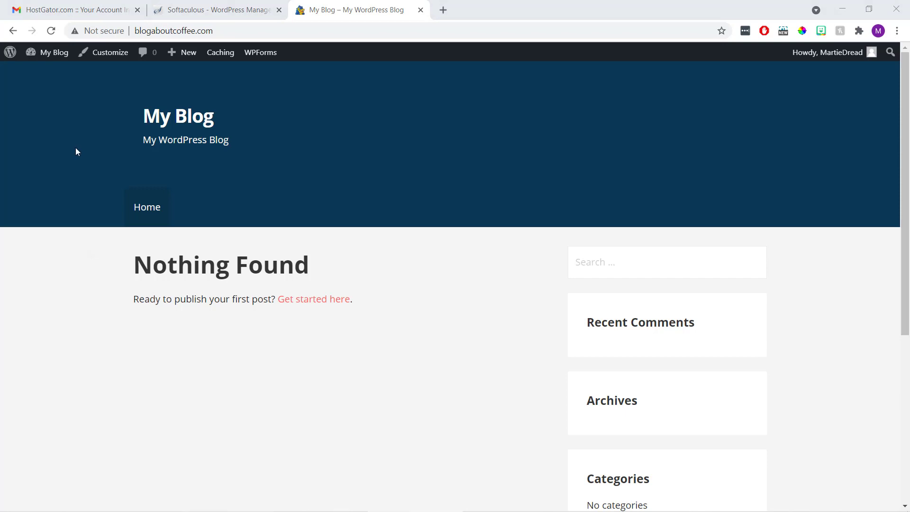
{"action": "scroll", "coordinate": [78, 152], "scroll_direction": "down", "scroll_amount": 6}
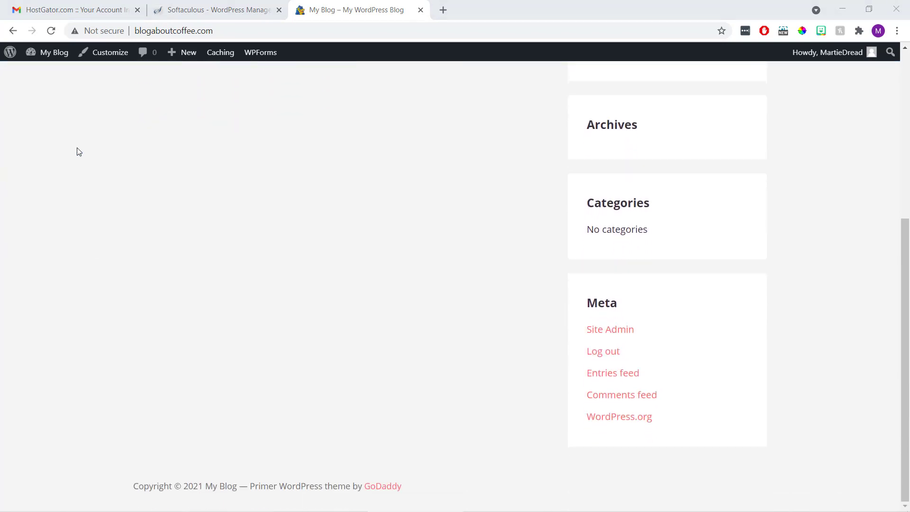
{"action": "scroll", "coordinate": [78, 152], "scroll_direction": "up", "scroll_amount": 6}
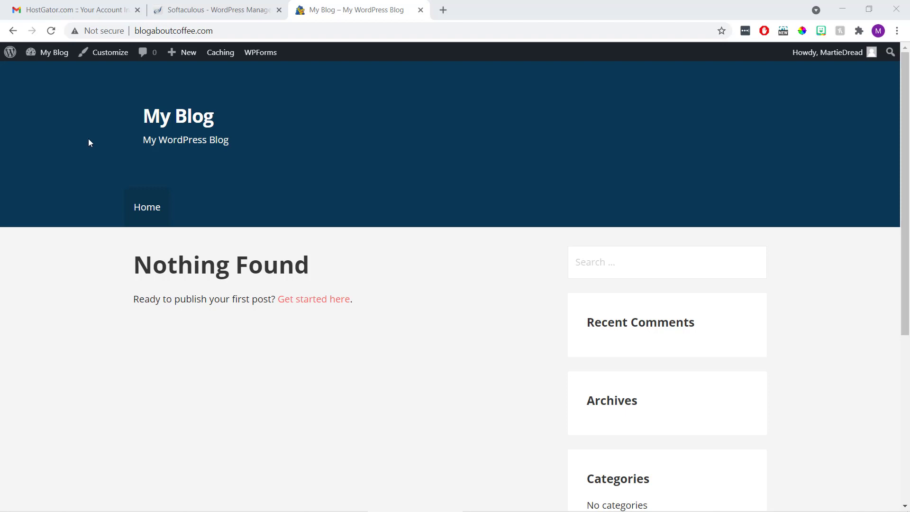
{"action": "left_click", "coordinate": [114, 58]}
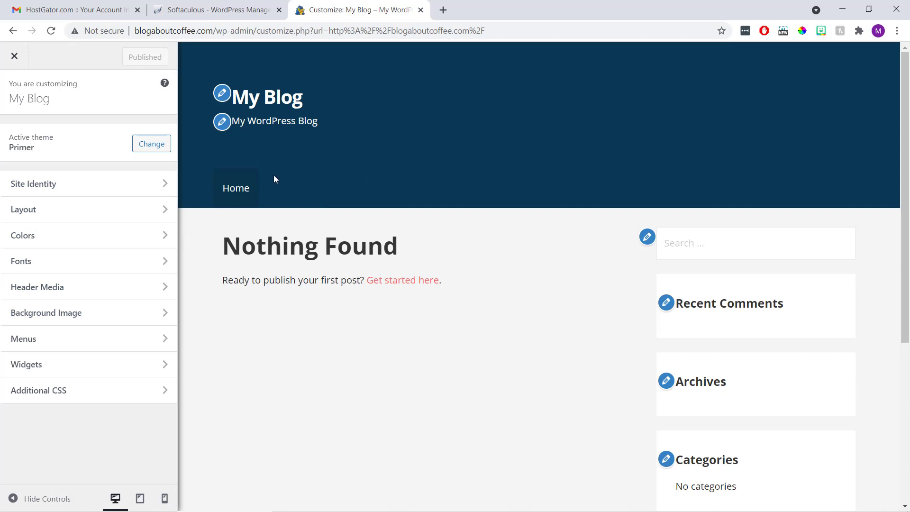
In Site Identity, set the title to 'Blog About Coffee' and tagline to 'A blog all about coffee!'
{"action": "left_click", "coordinate": [120, 184]}
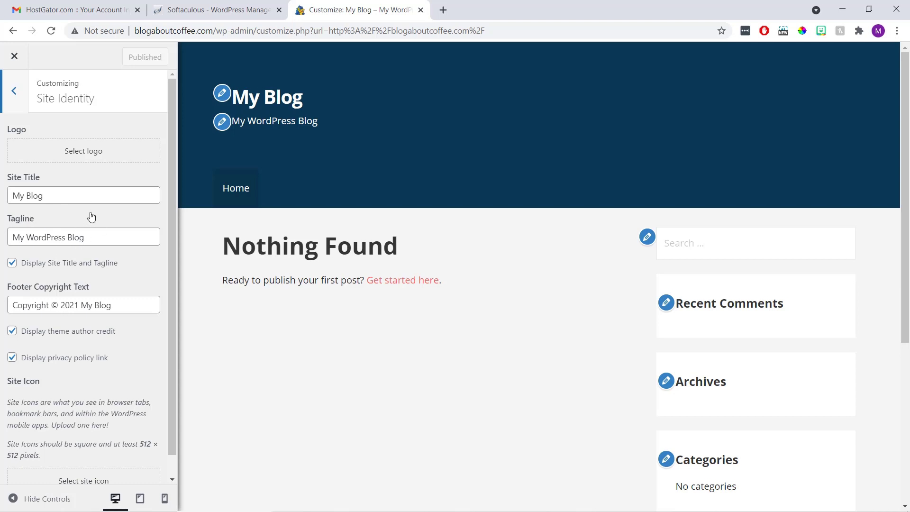
{"action": "left_click_drag", "start_coordinate": [52, 196], "coordinate": [14, 195]}
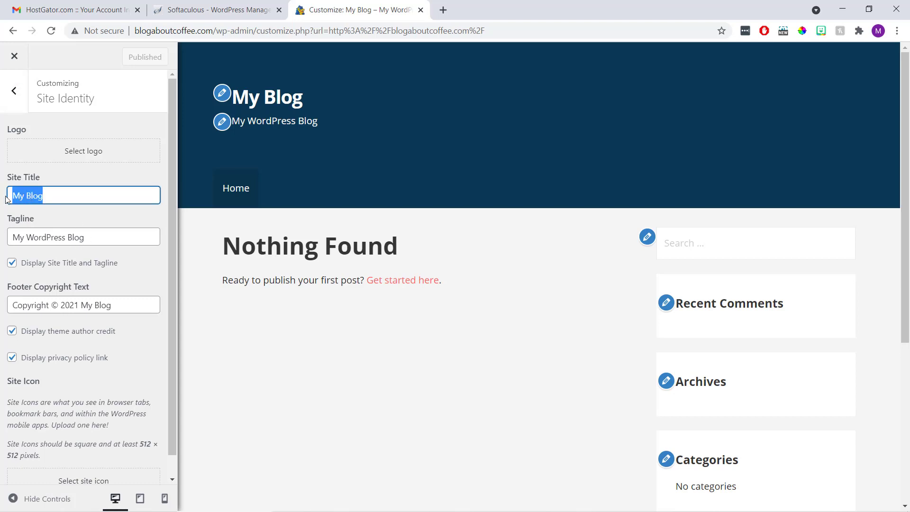
{"action": "type", "text": "Blog A"}
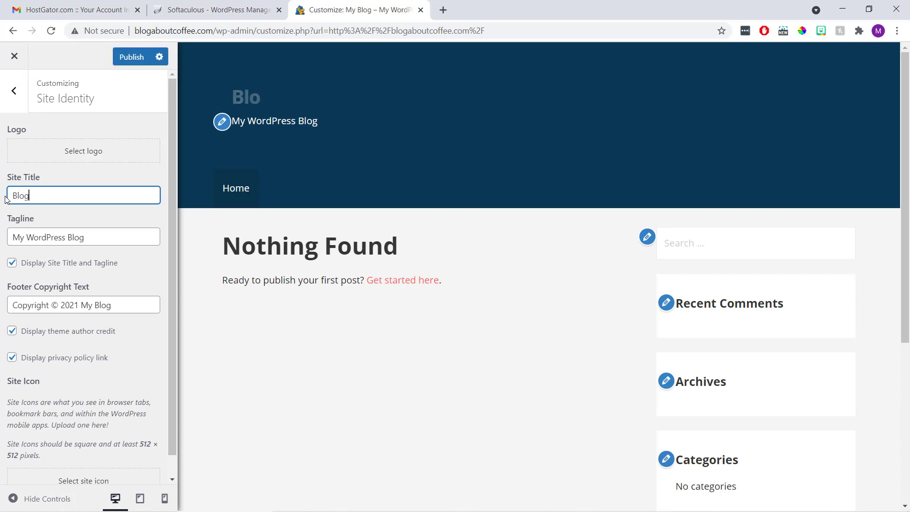
{"action": "type", "text": "bout Coffee"}
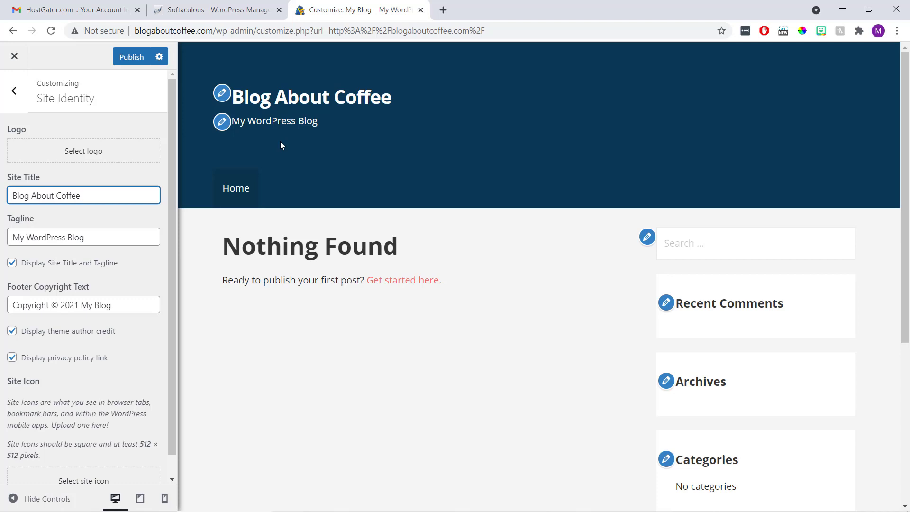
{"action": "left_click_drag", "start_coordinate": [119, 238], "coordinate": [1, 244]}
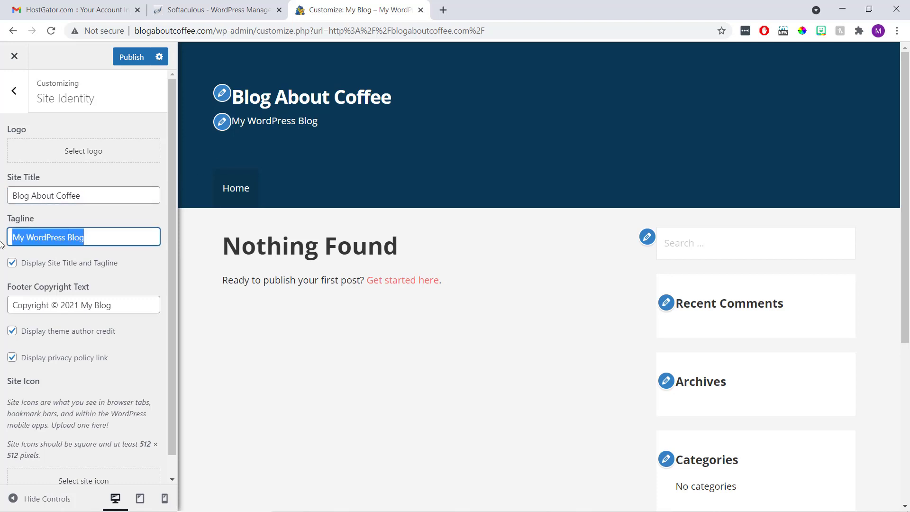
{"action": "type", "text": "A b"}
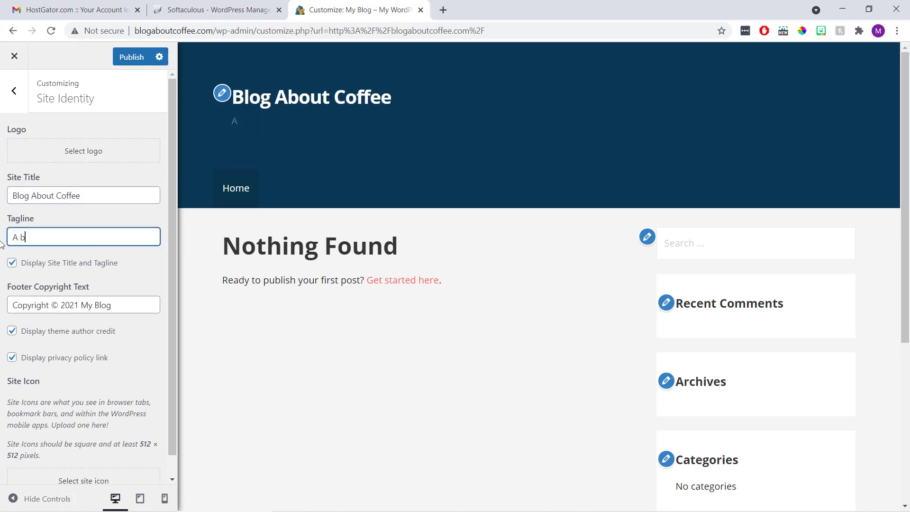
{"action": "type", "text": "log all about coffee!"}
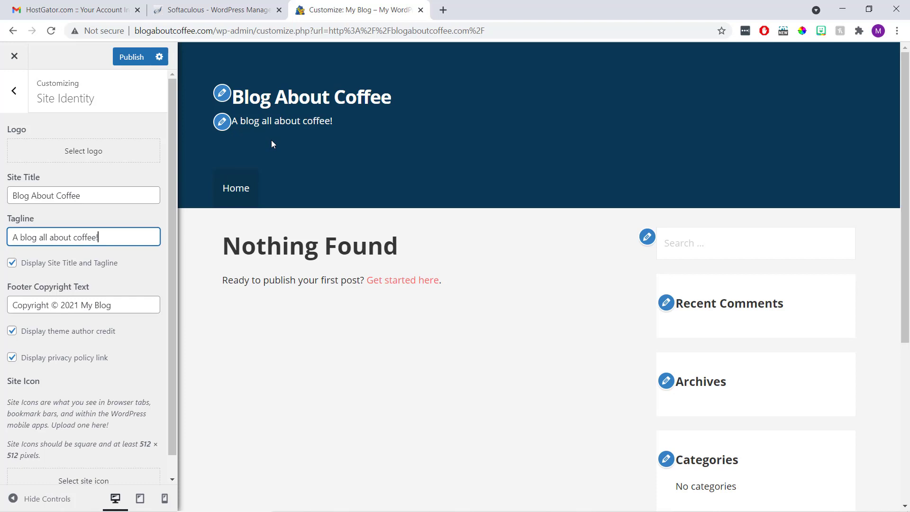
Upload 'coffee logo' from the Desktop and set it as the uncropped site logo
{"action": "left_click", "coordinate": [85, 156]}
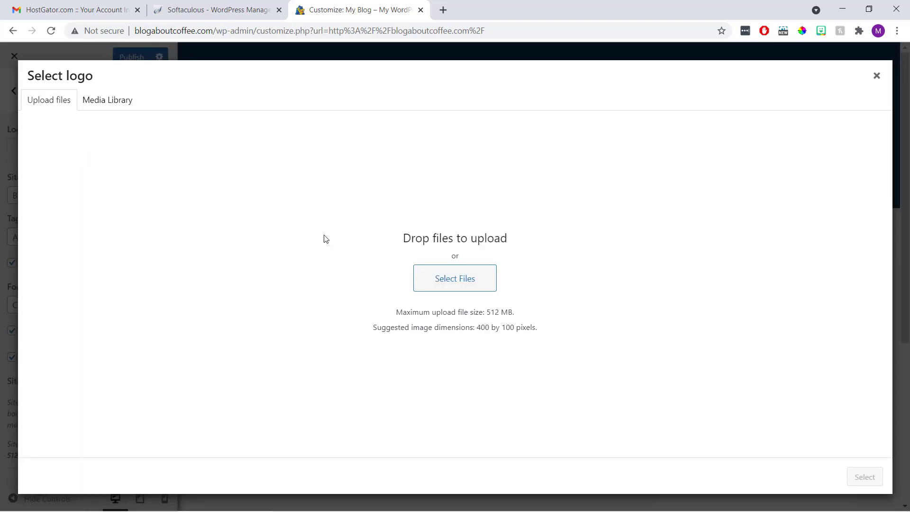
{"action": "left_click", "coordinate": [426, 278]}
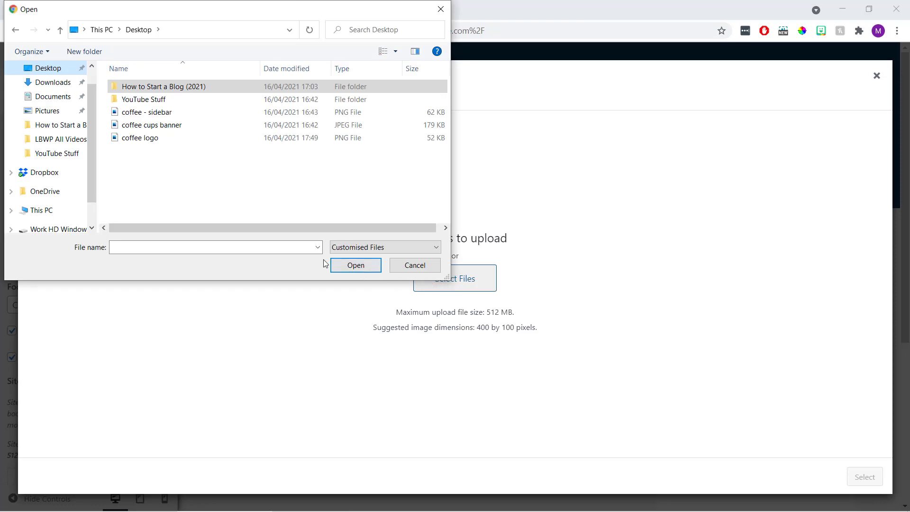
{"action": "left_click", "coordinate": [165, 140]}
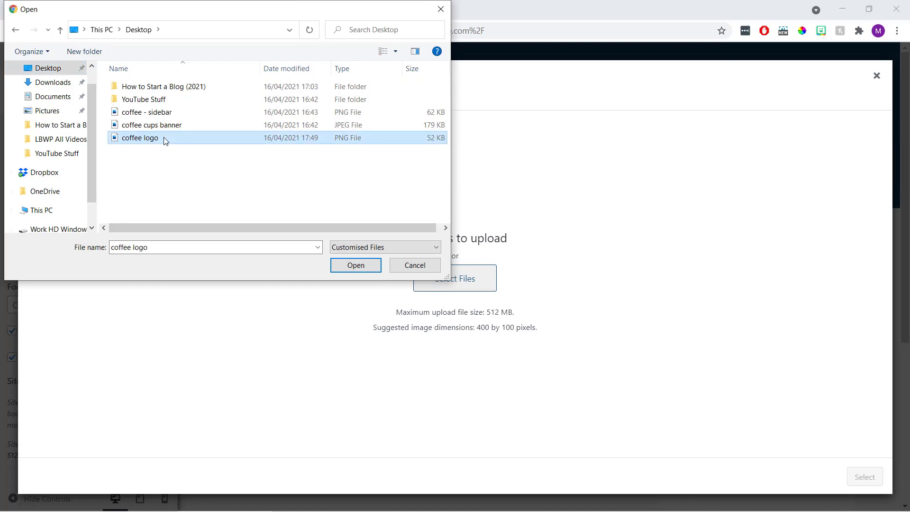
{"action": "left_click", "coordinate": [345, 265]}
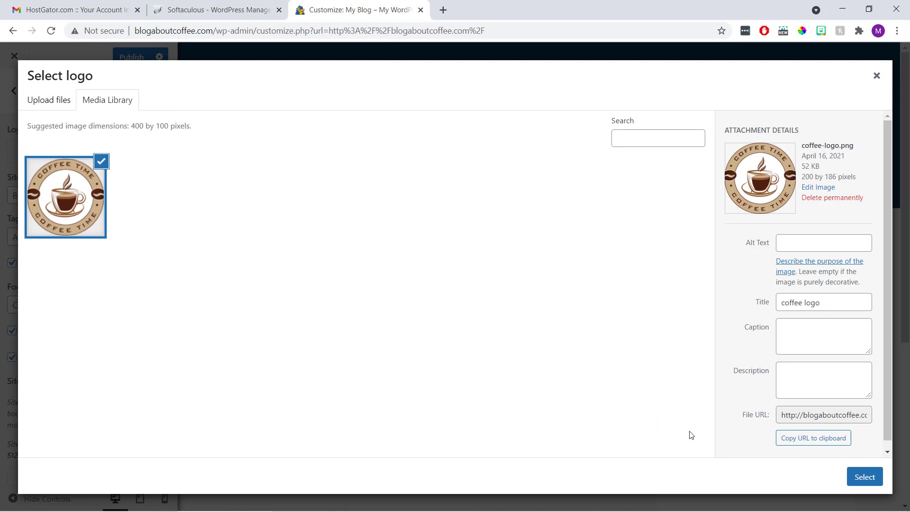
{"action": "left_click", "coordinate": [858, 480]}
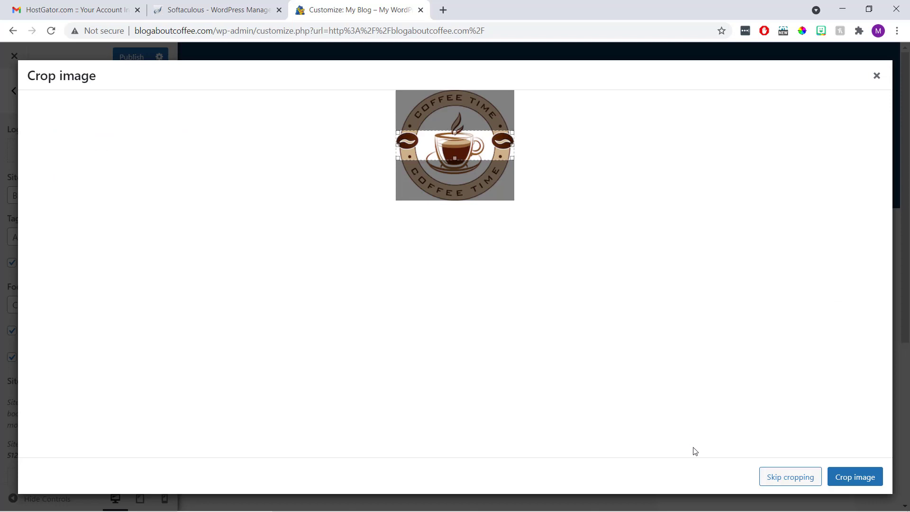
{"action": "left_click", "coordinate": [787, 478]}
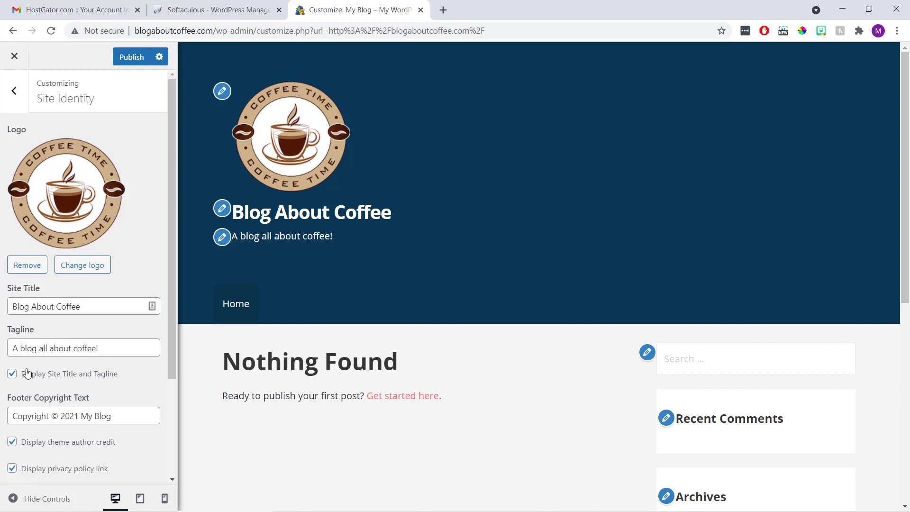
Hide the site title and tagline so only the logo shows, and publish the change
{"action": "left_click", "coordinate": [12, 374]}
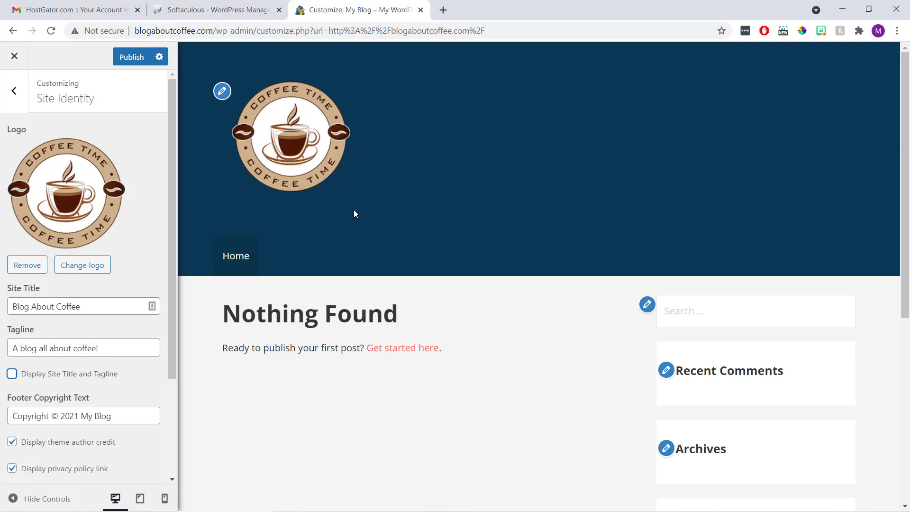
{"action": "left_click", "coordinate": [134, 62]}
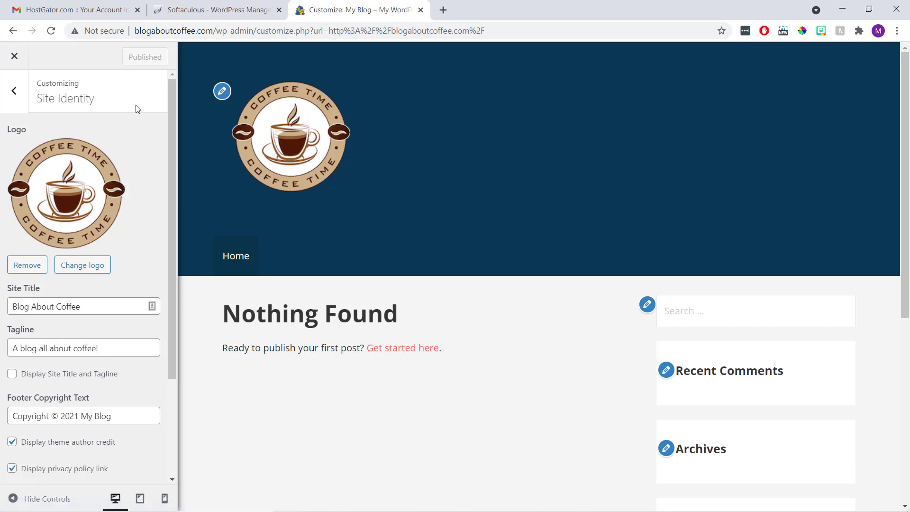
{"action": "left_click", "coordinate": [16, 92]}
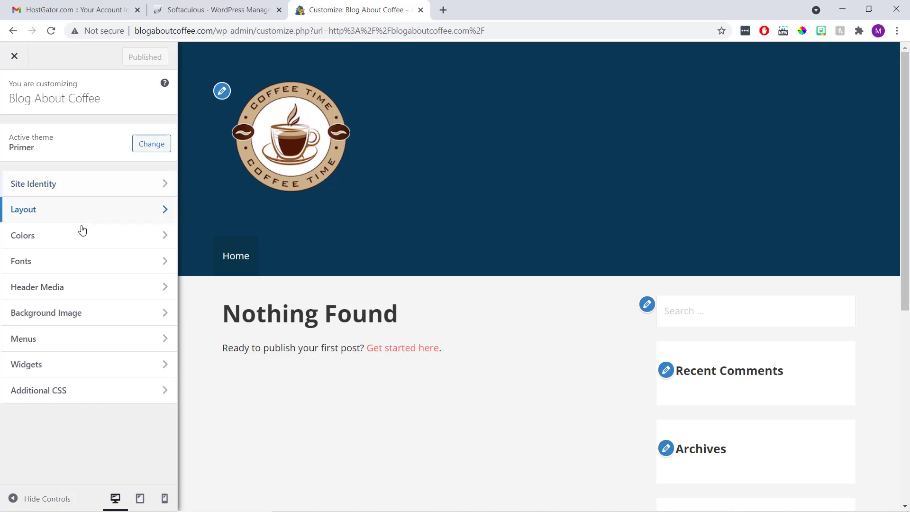
Preview the Blush, Bronze, Cool and Muted base colour schemes
{"action": "left_click", "coordinate": [85, 244]}
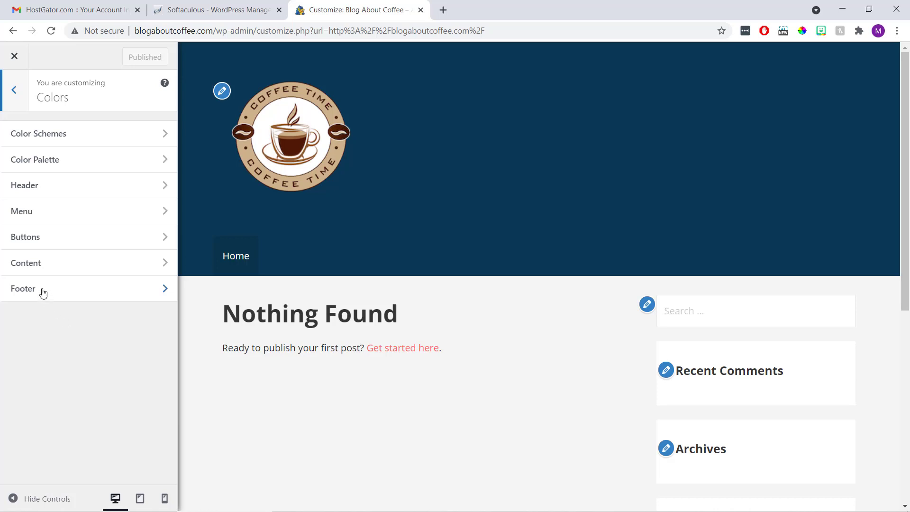
{"action": "left_click", "coordinate": [94, 139]}
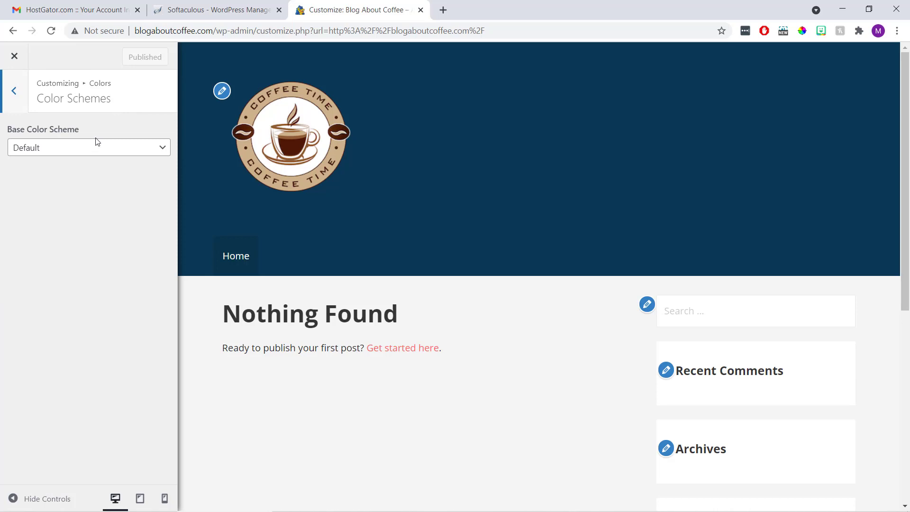
{"action": "left_click", "coordinate": [94, 152]}
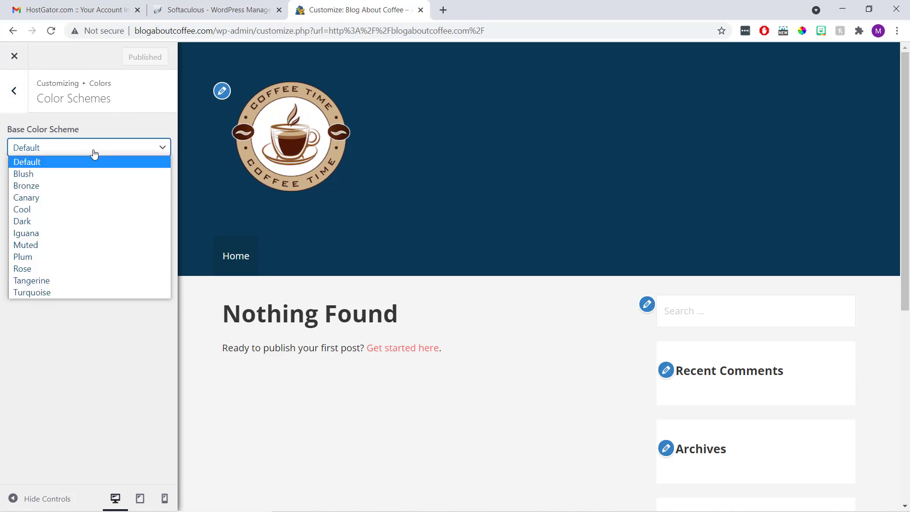
{"action": "left_click", "coordinate": [91, 173]}
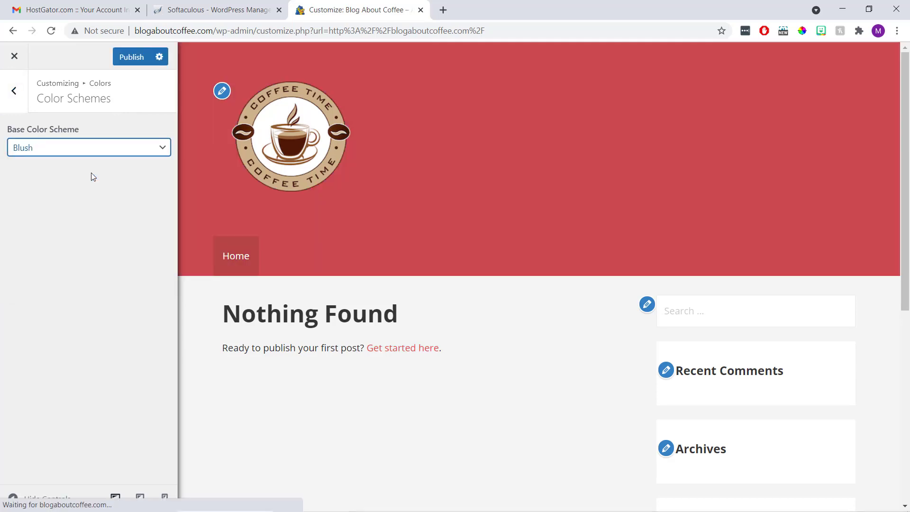
{"action": "left_click", "coordinate": [98, 153]}
{"action": "left_click", "coordinate": [95, 184]}
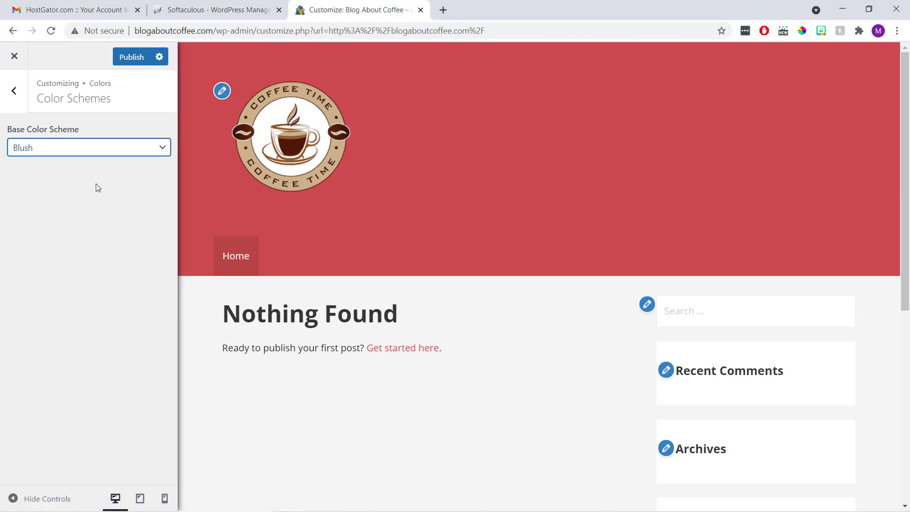
{"action": "left_click", "coordinate": [102, 152]}
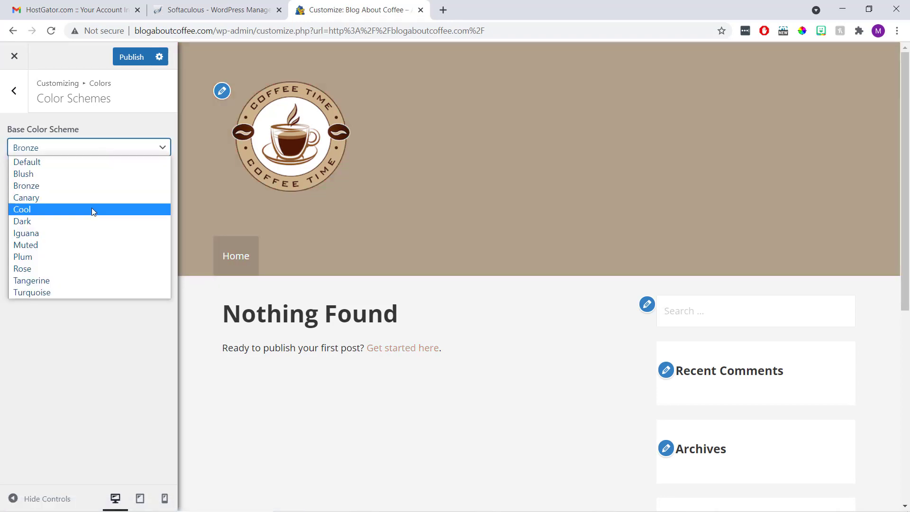
{"action": "left_click", "coordinate": [91, 209]}
{"action": "left_click", "coordinate": [97, 152]}
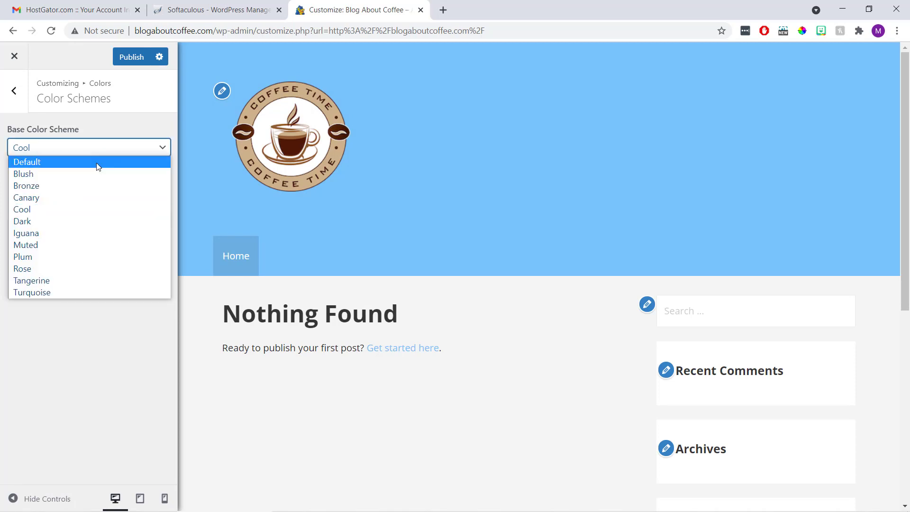
{"action": "left_click", "coordinate": [88, 244]}
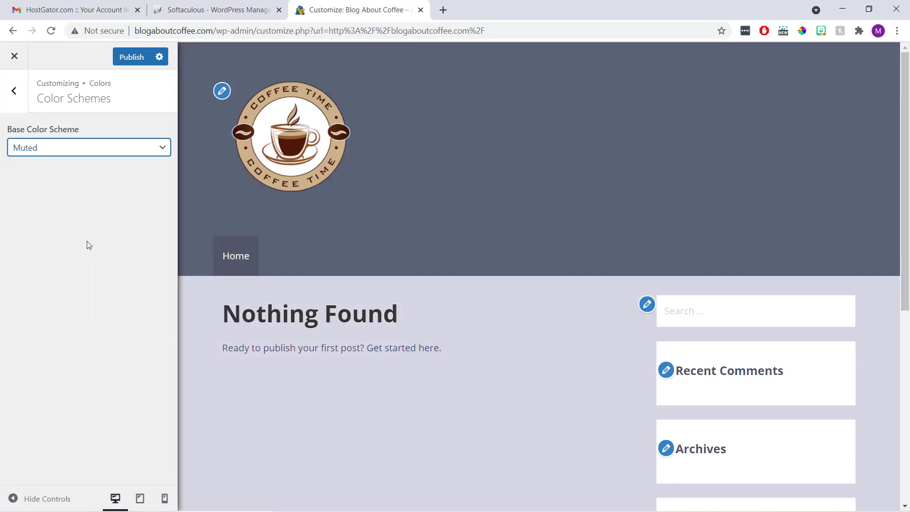
Revert the base colour scheme to Default and return to the colour settings
{"action": "left_click", "coordinate": [96, 149]}
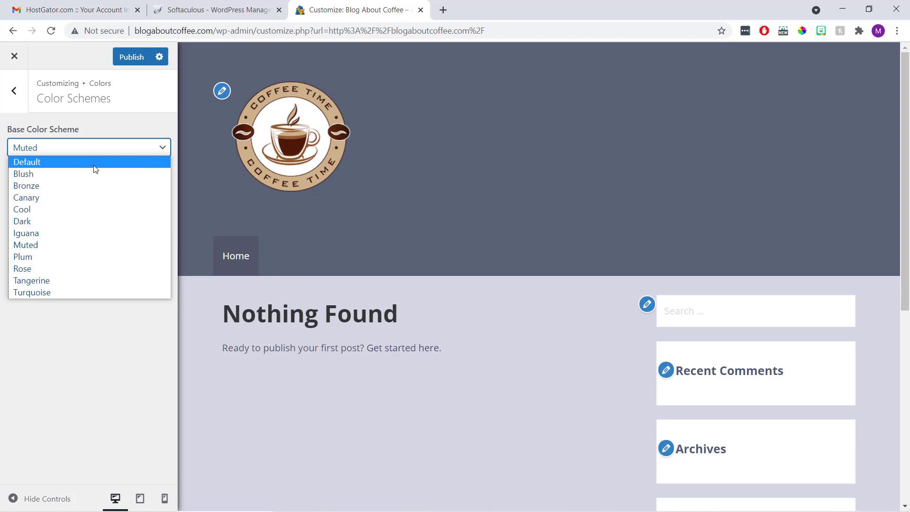
{"action": "left_click", "coordinate": [95, 164]}
{"action": "left_click", "coordinate": [94, 166]}
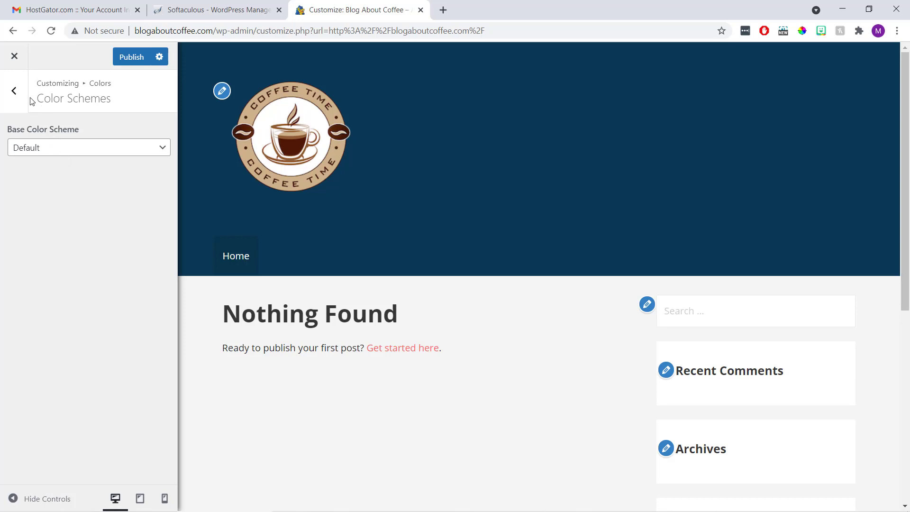
{"action": "left_click", "coordinate": [16, 92]}
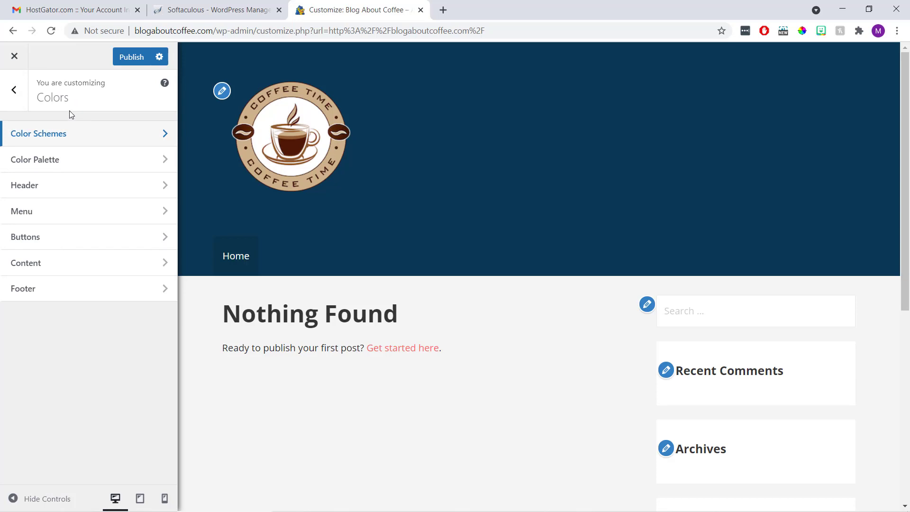
Check the Primary colour in the palette, then publish the colour settings
{"action": "left_click", "coordinate": [70, 159]}
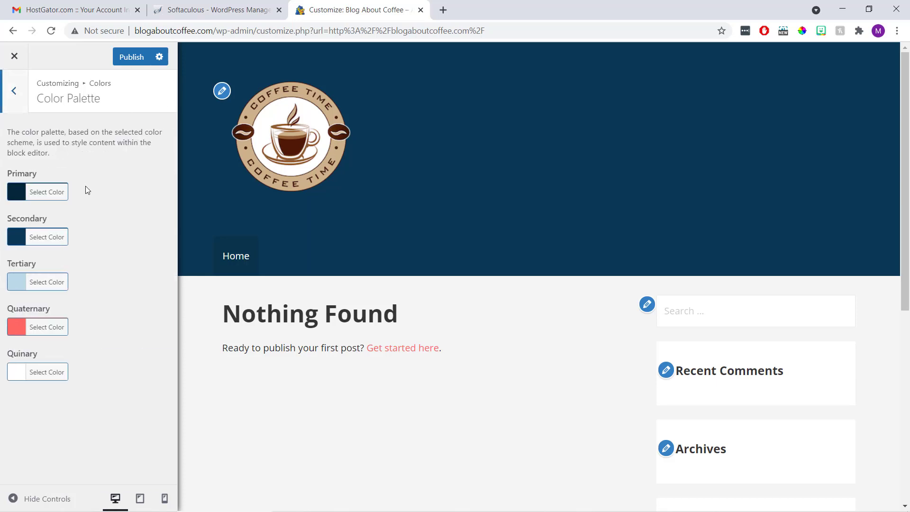
{"action": "left_click", "coordinate": [62, 190]}
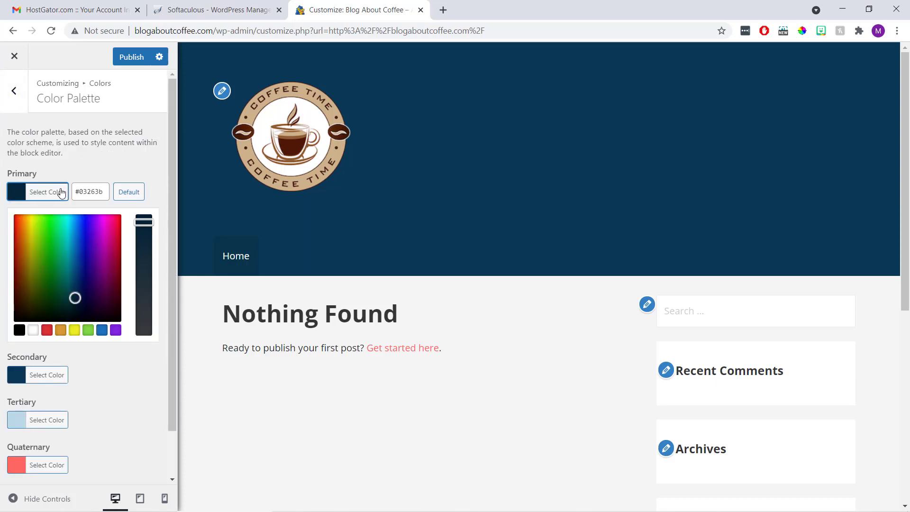
{"action": "left_click", "coordinate": [86, 163]}
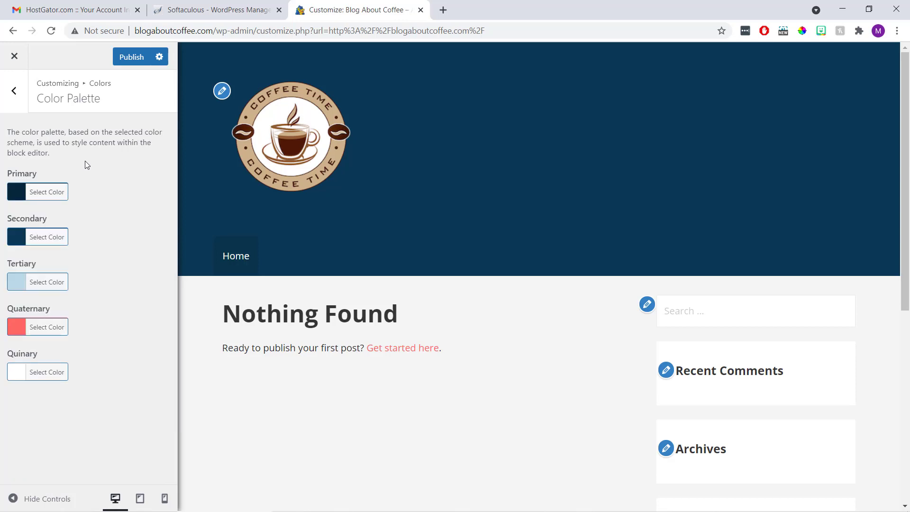
{"action": "left_click", "coordinate": [16, 93]}
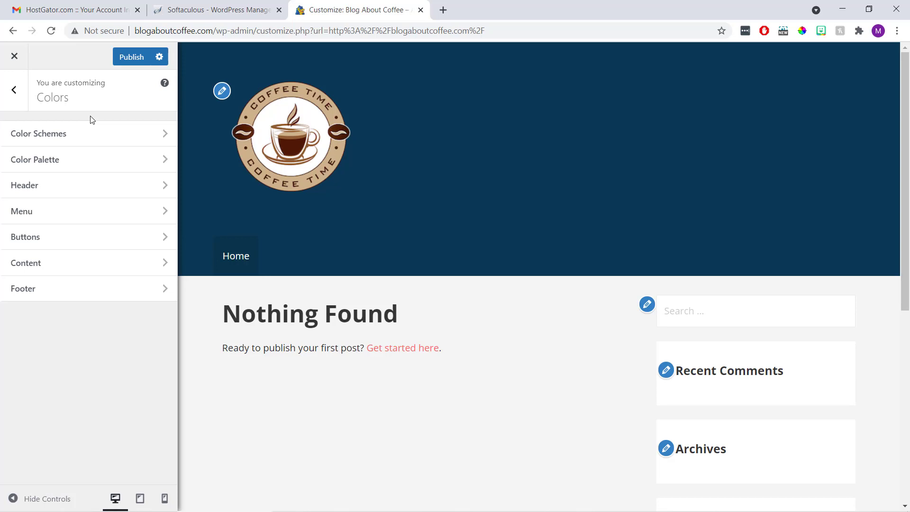
{"action": "left_click", "coordinate": [131, 58]}
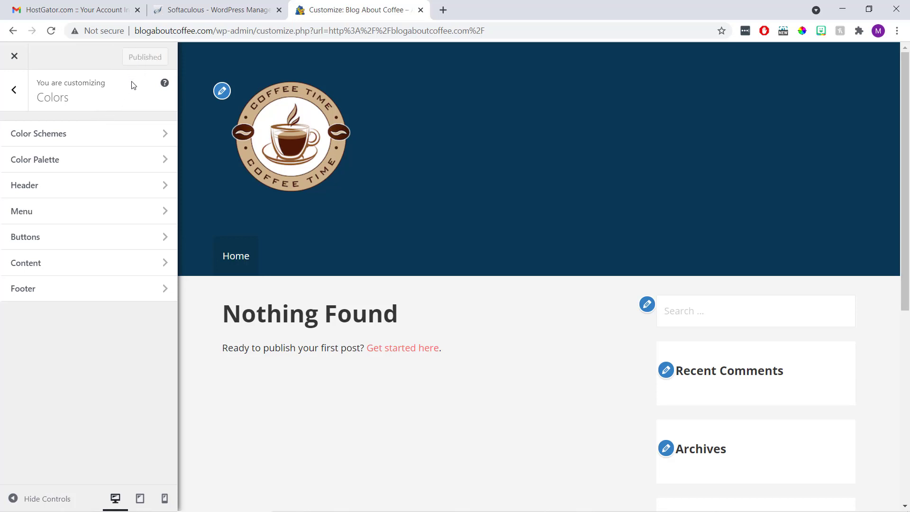
{"action": "left_click", "coordinate": [14, 94]}
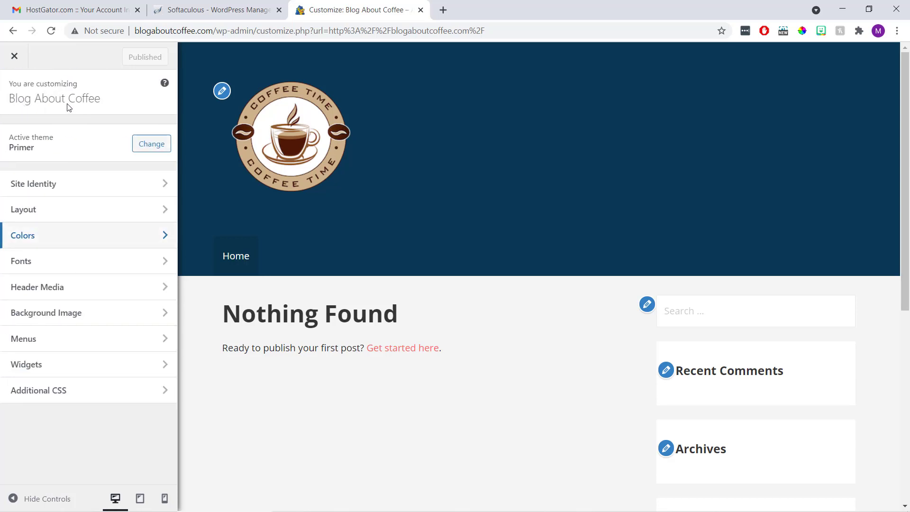
Upload 'coffee cups banner' as a new header image and proceed to cropping
{"action": "left_click", "coordinate": [61, 286]}
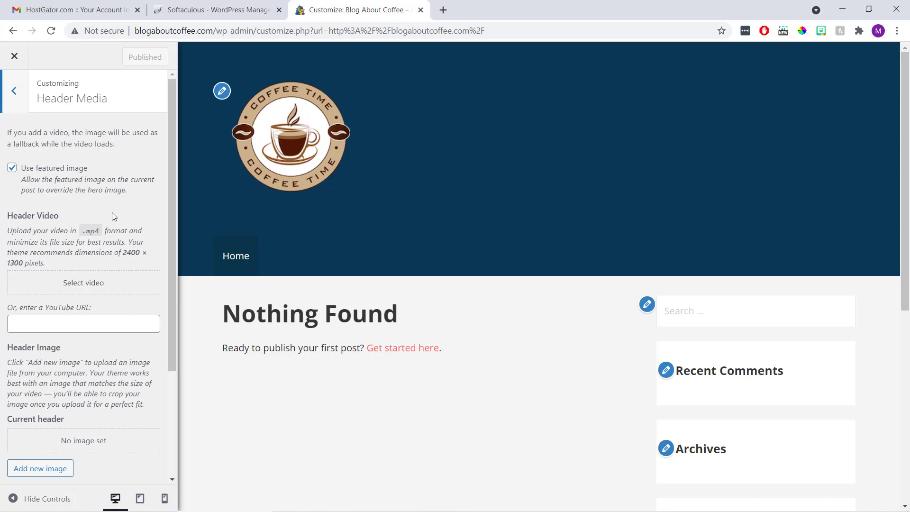
{"action": "scroll", "coordinate": [112, 216], "scroll_direction": "down", "scroll_amount": 3}
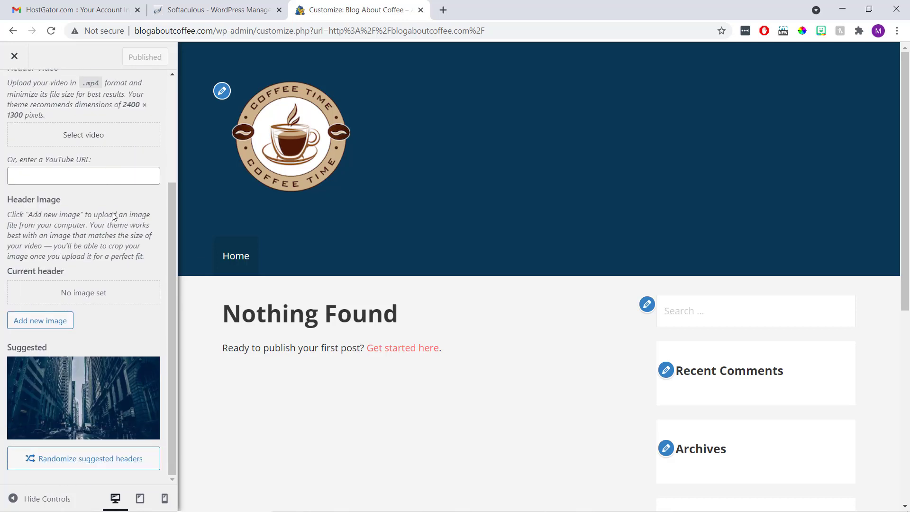
{"action": "left_click", "coordinate": [47, 325]}
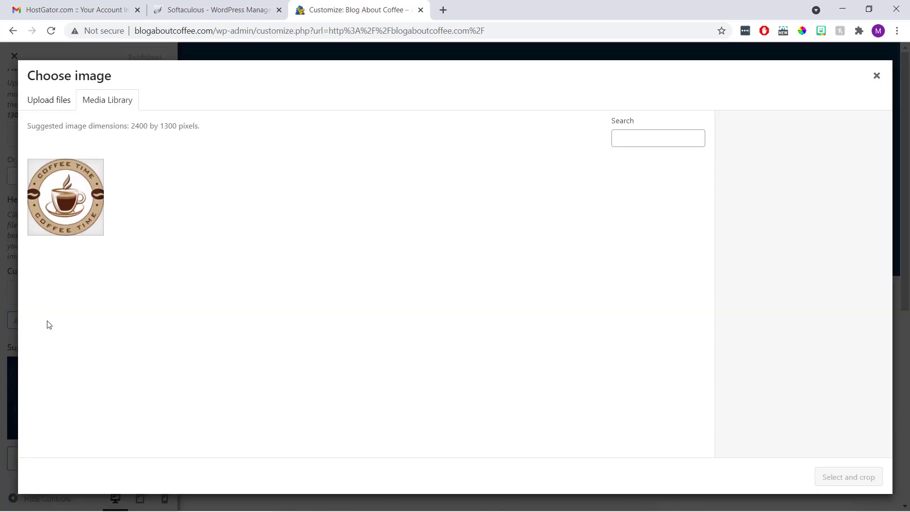
{"action": "left_click", "coordinate": [60, 106]}
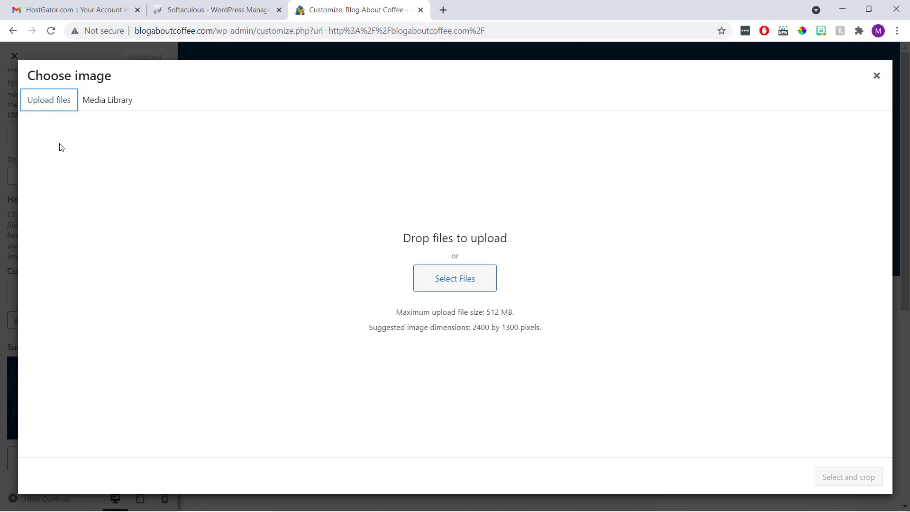
{"action": "left_click", "coordinate": [432, 281]}
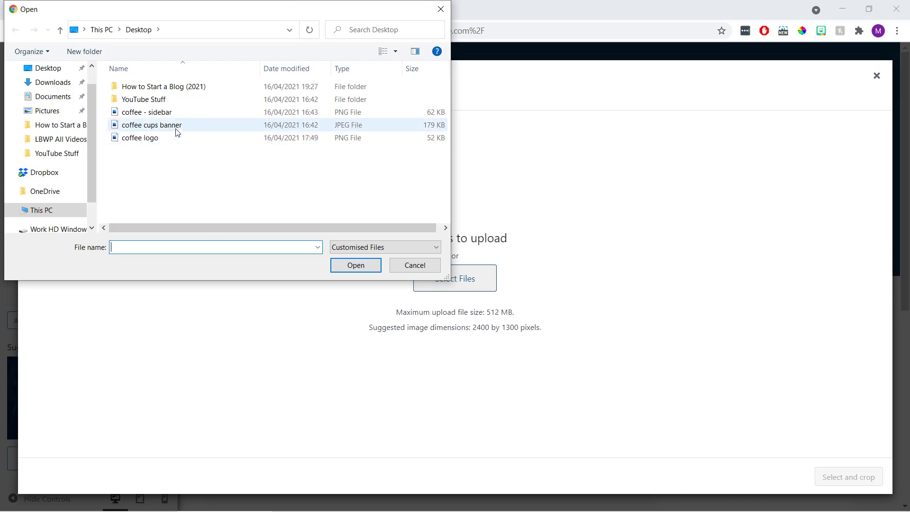
{"action": "left_click", "coordinate": [176, 126]}
{"action": "left_click", "coordinate": [339, 264]}
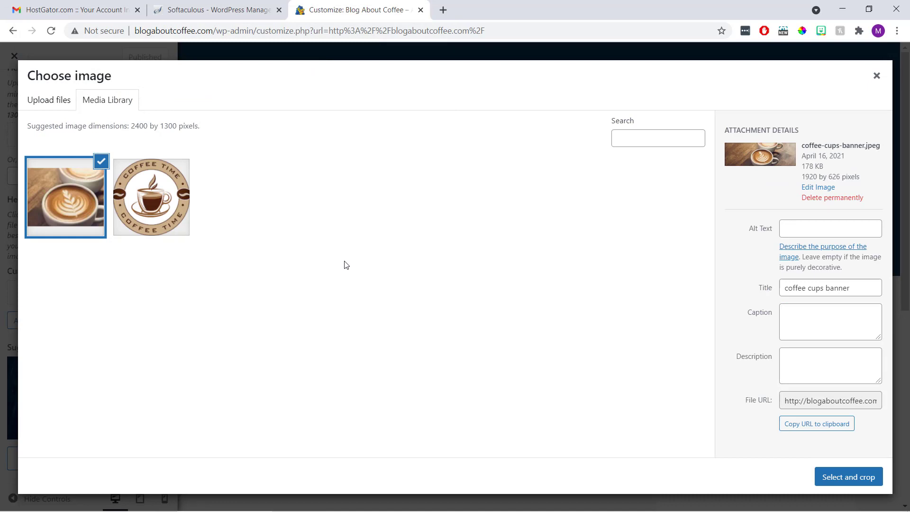
{"action": "left_click", "coordinate": [821, 475]}
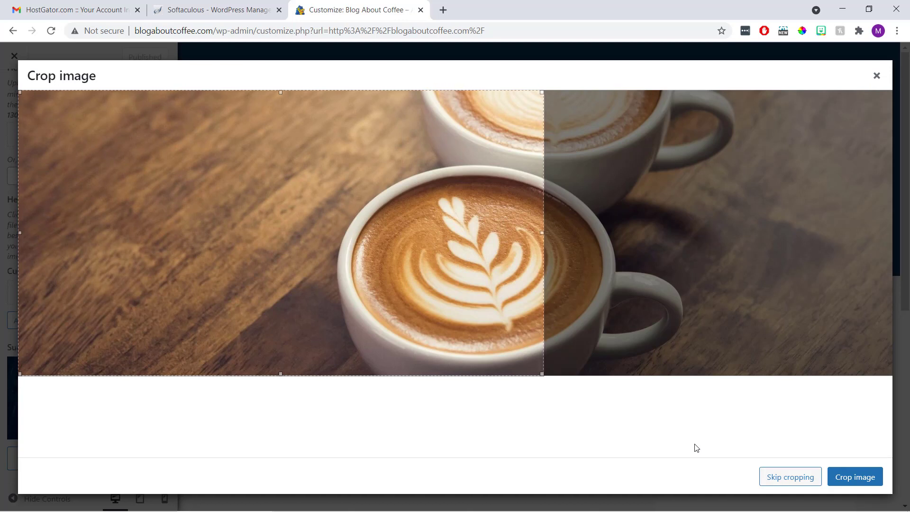
Keep the coffee cups banner uncropped, turn off featured-image headers, and publish
{"action": "left_click", "coordinate": [769, 477]}
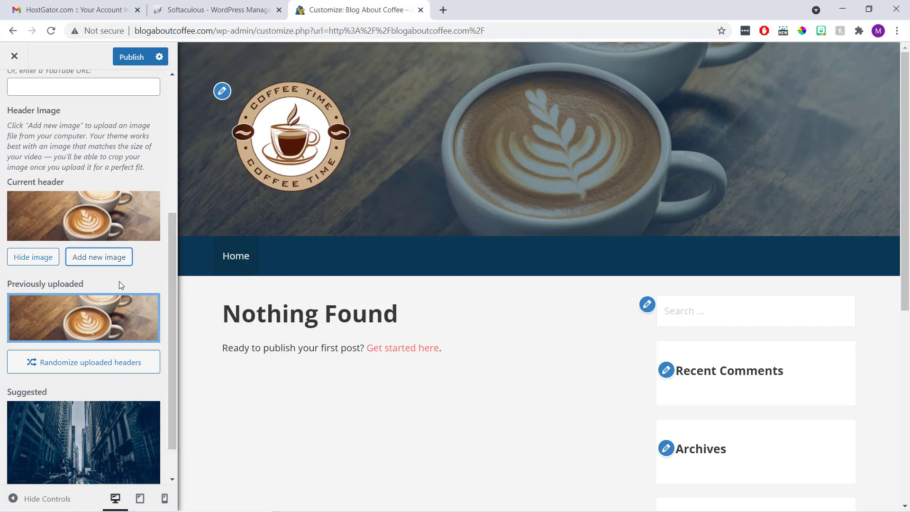
{"action": "scroll", "coordinate": [118, 282], "scroll_direction": "up", "scroll_amount": 5}
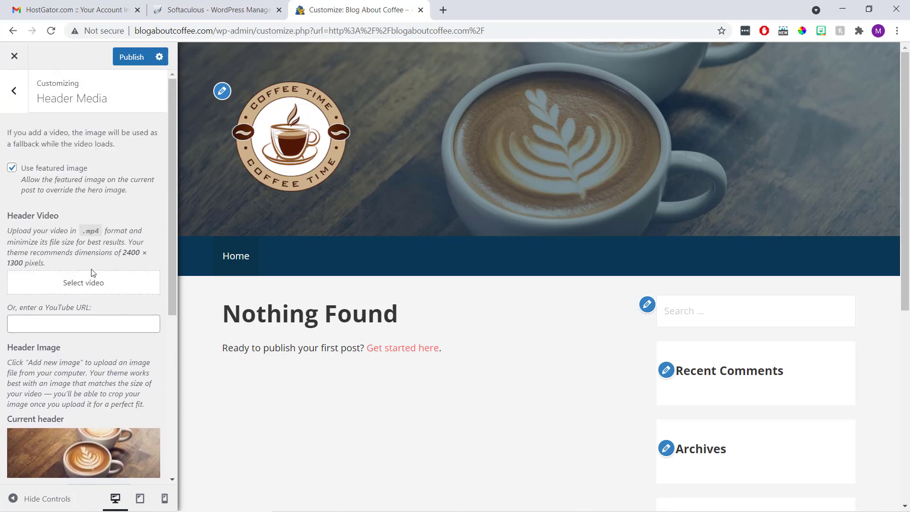
{"action": "left_click", "coordinate": [11, 168]}
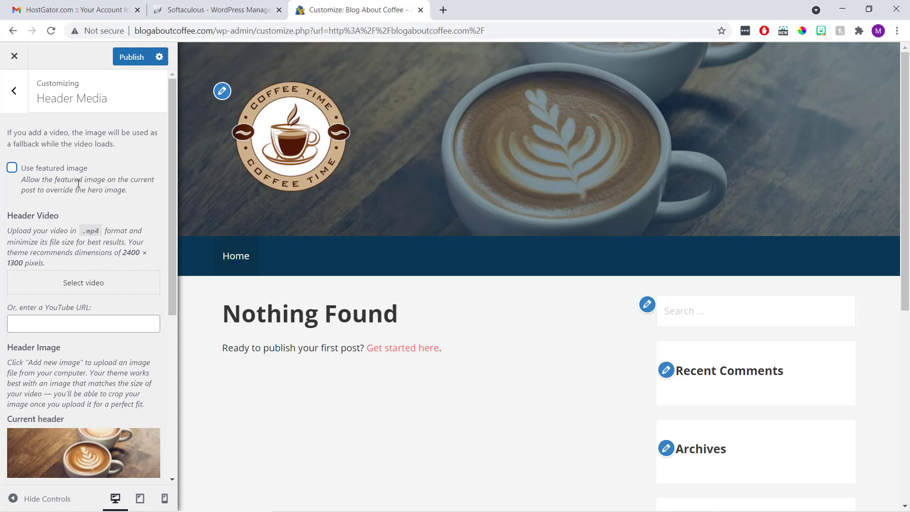
{"action": "left_click", "coordinate": [132, 57]}
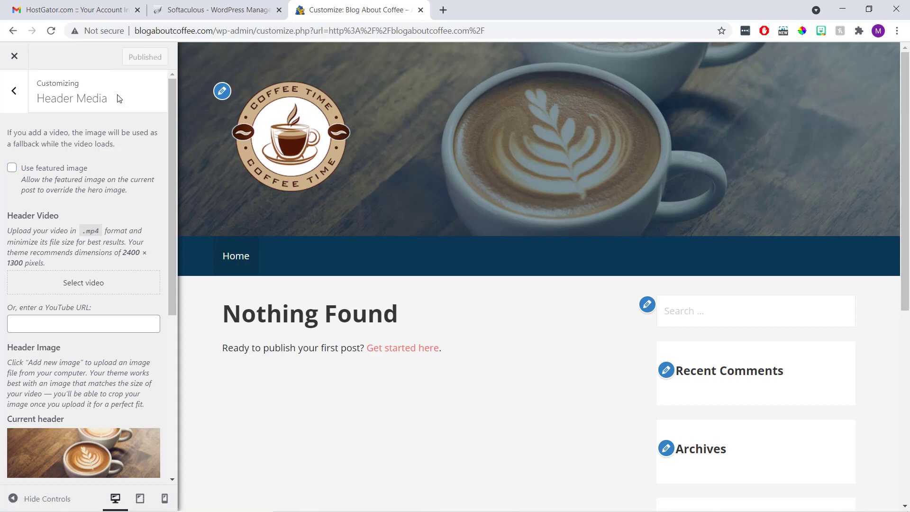
{"action": "left_click", "coordinate": [14, 92]}
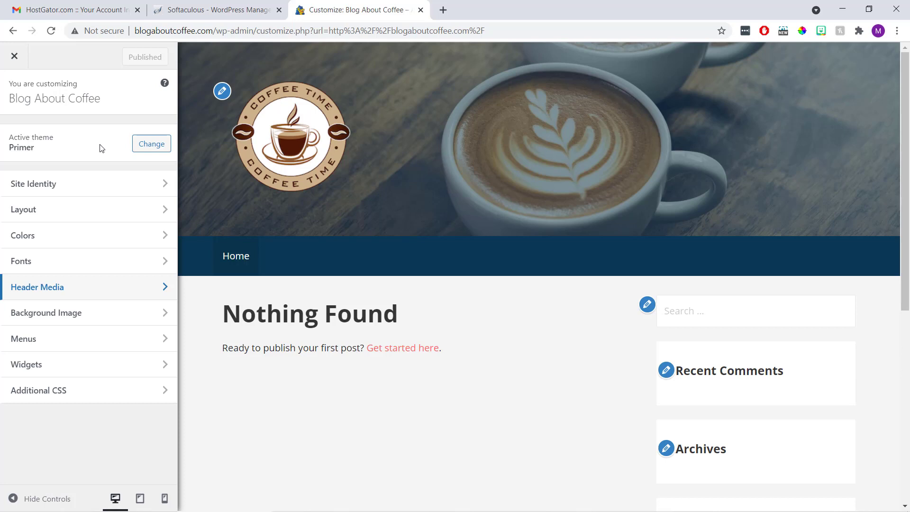
Open the Widgets section and the primary Sidebar widget area
{"action": "scroll", "coordinate": [404, 209], "scroll_direction": "down", "scroll_amount": 5}
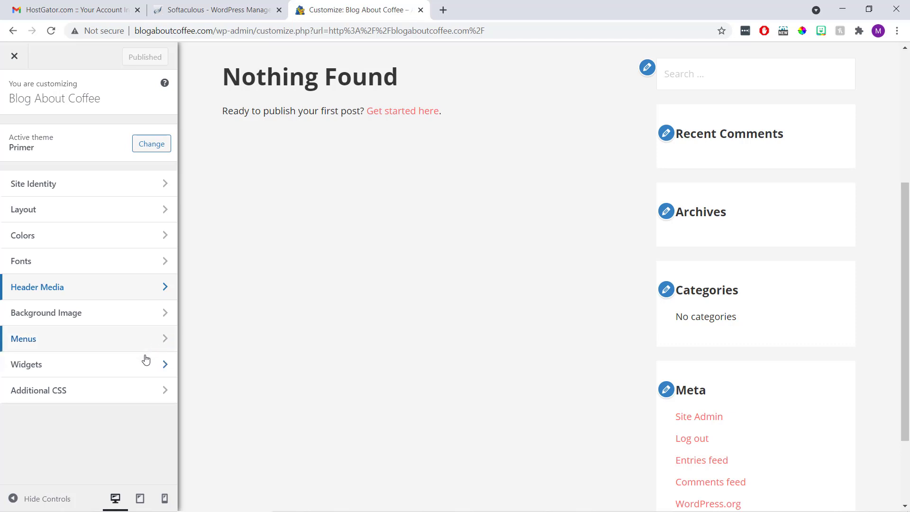
{"action": "left_click", "coordinate": [137, 370]}
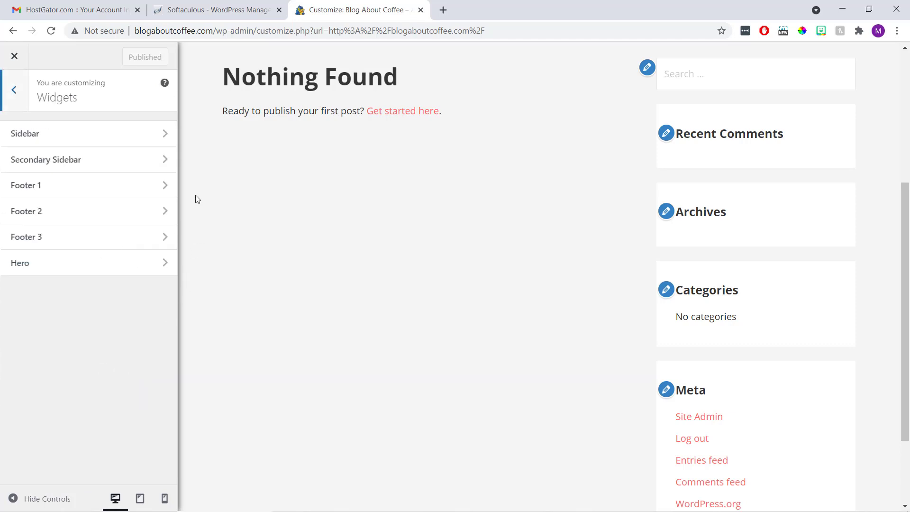
{"action": "left_click", "coordinate": [155, 140]}
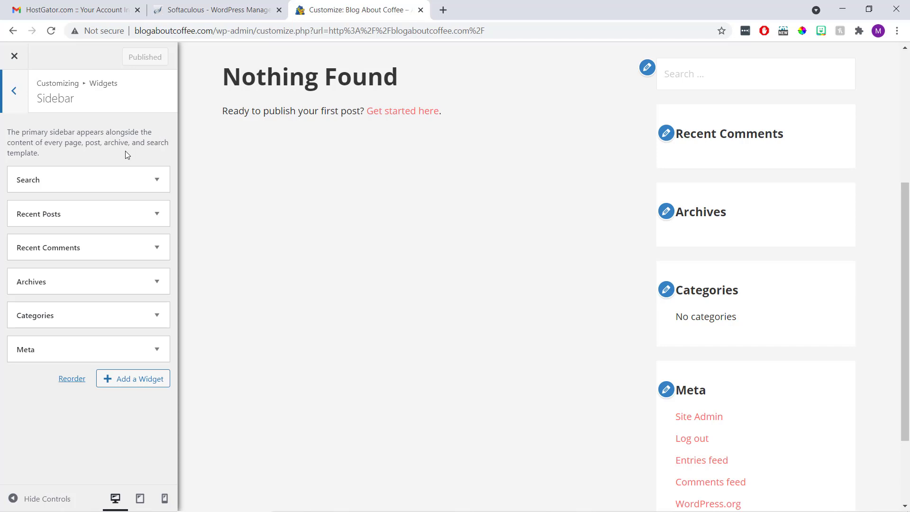
Remove the Search, Recent Comments, Archives, Categories and Meta widgets from the Sidebar
{"action": "left_click", "coordinate": [158, 180]}
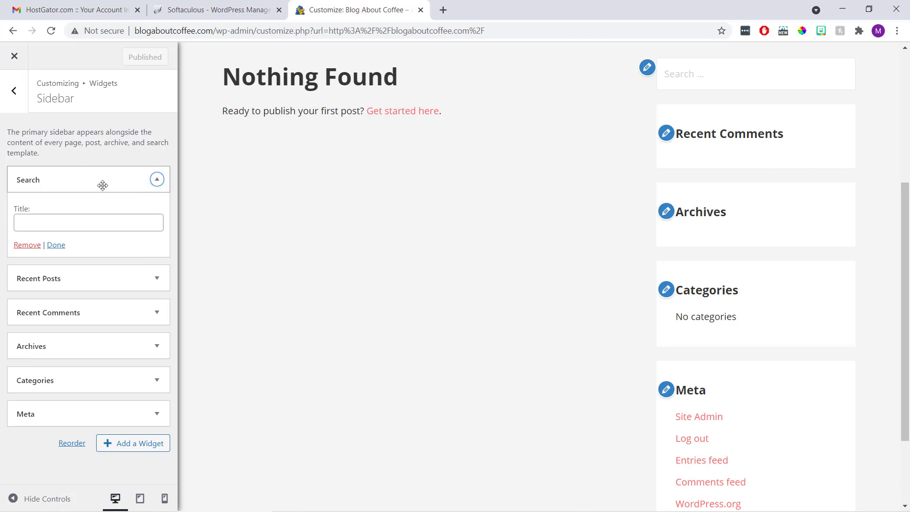
{"action": "left_click", "coordinate": [38, 245]}
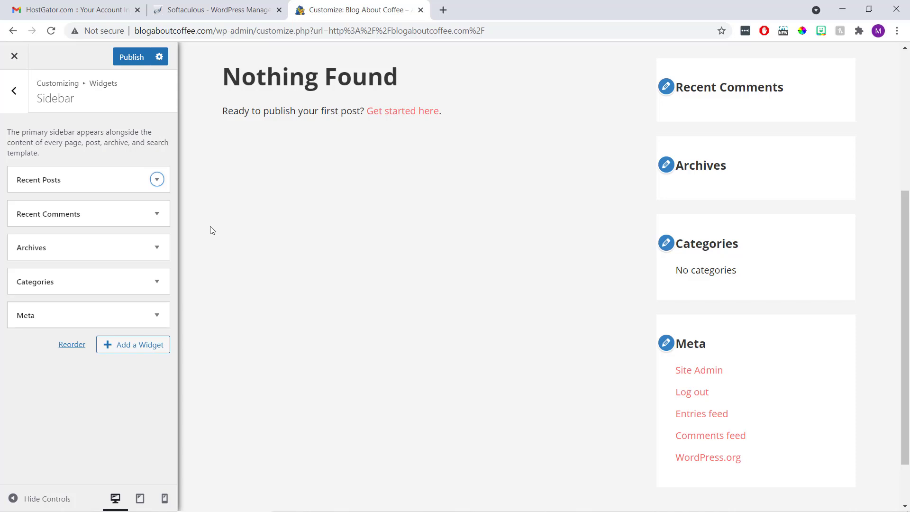
{"action": "left_click", "coordinate": [157, 215]}
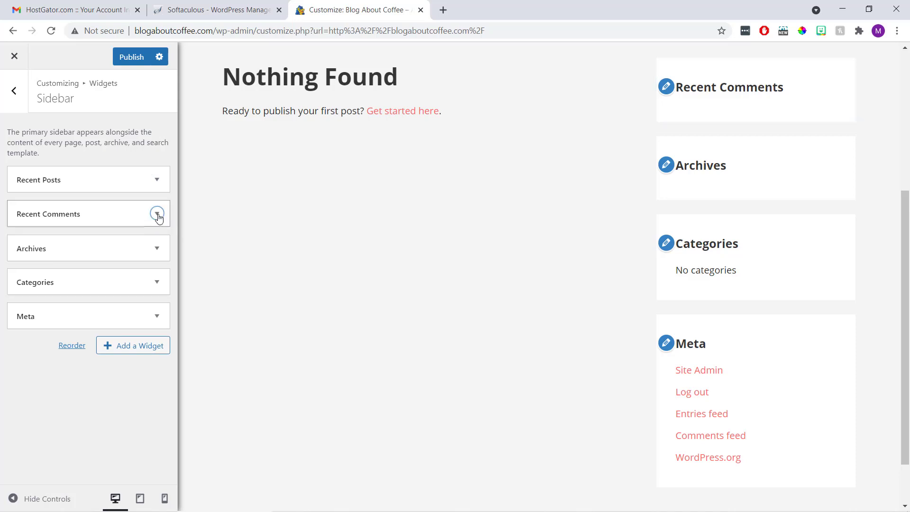
{"action": "left_click", "coordinate": [36, 318]}
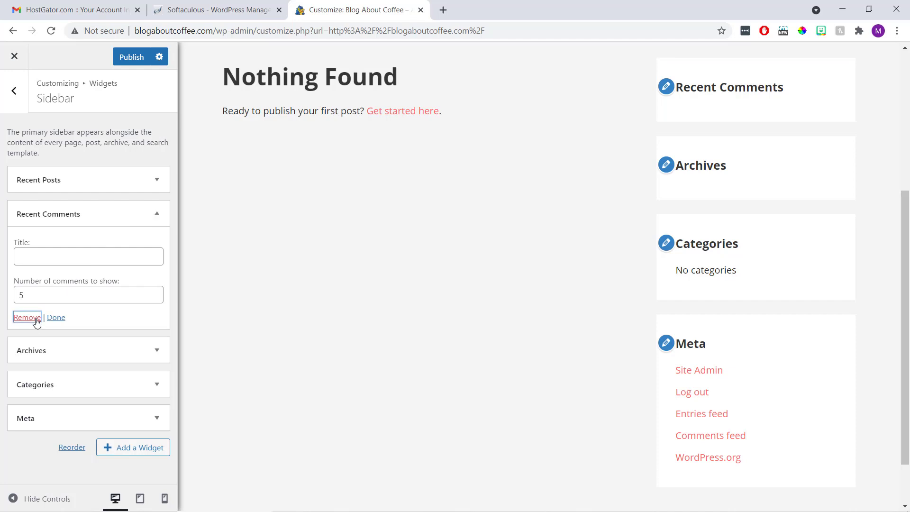
{"action": "left_click", "coordinate": [158, 216]}
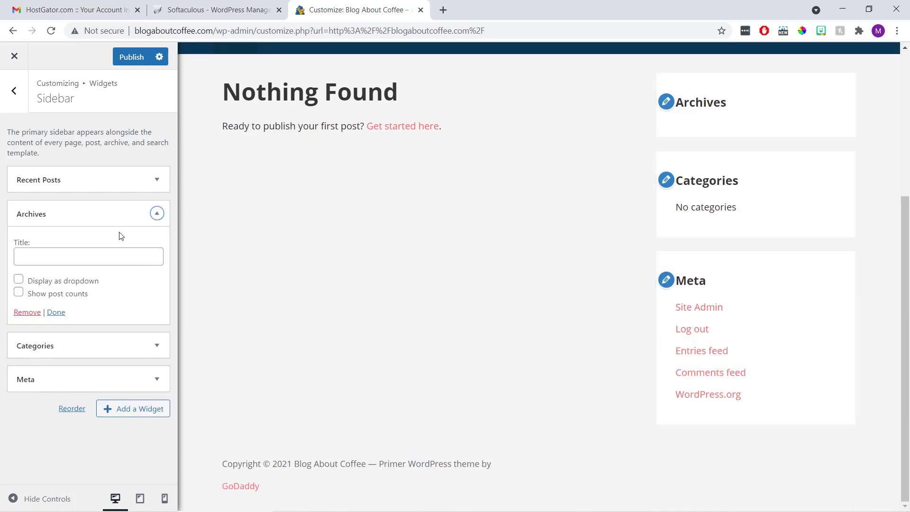
{"action": "left_click", "coordinate": [28, 312]}
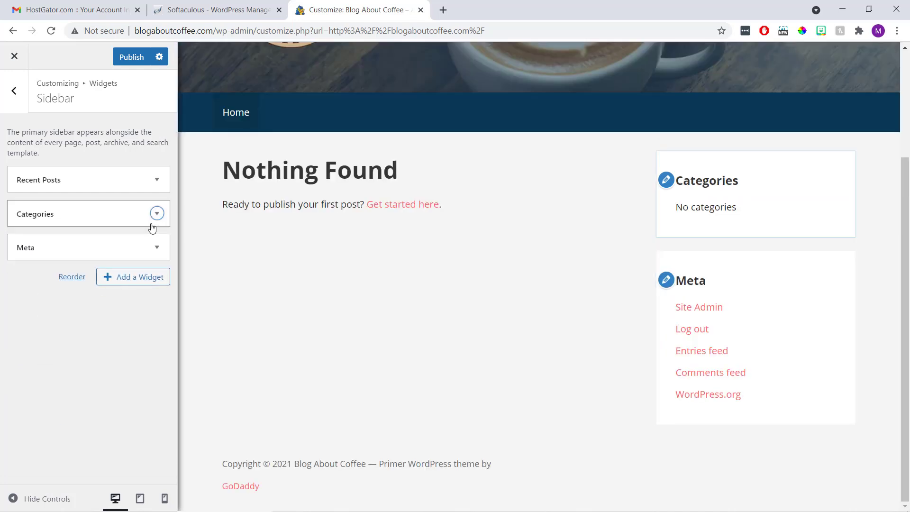
{"action": "left_click", "coordinate": [153, 224]}
{"action": "left_click", "coordinate": [28, 325]}
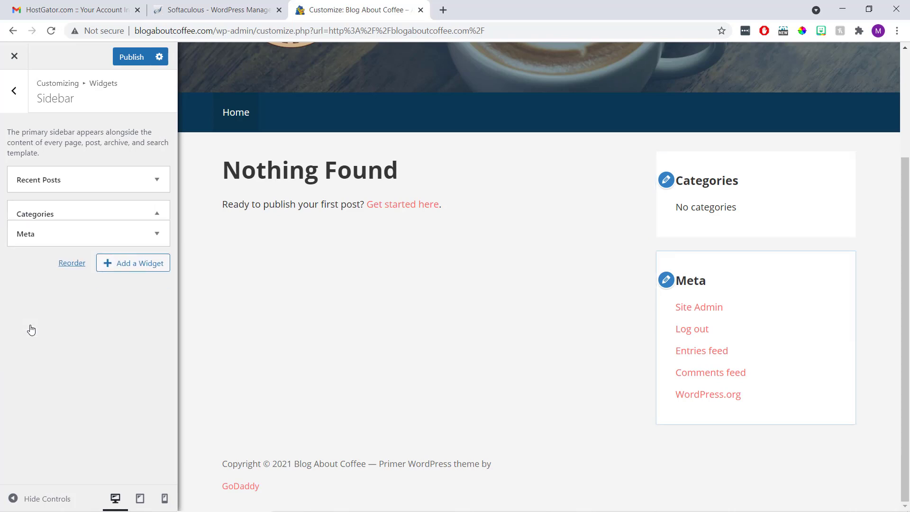
{"action": "left_click", "coordinate": [157, 214]}
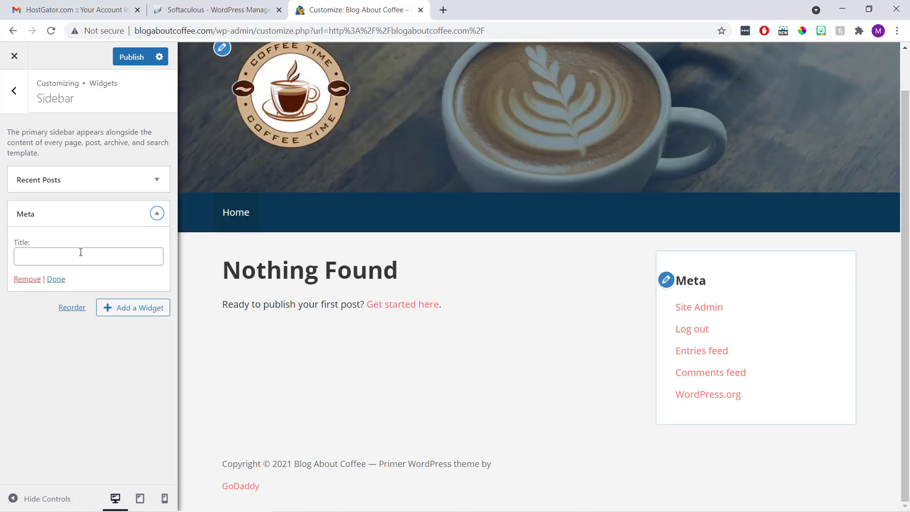
{"action": "left_click", "coordinate": [34, 280]}
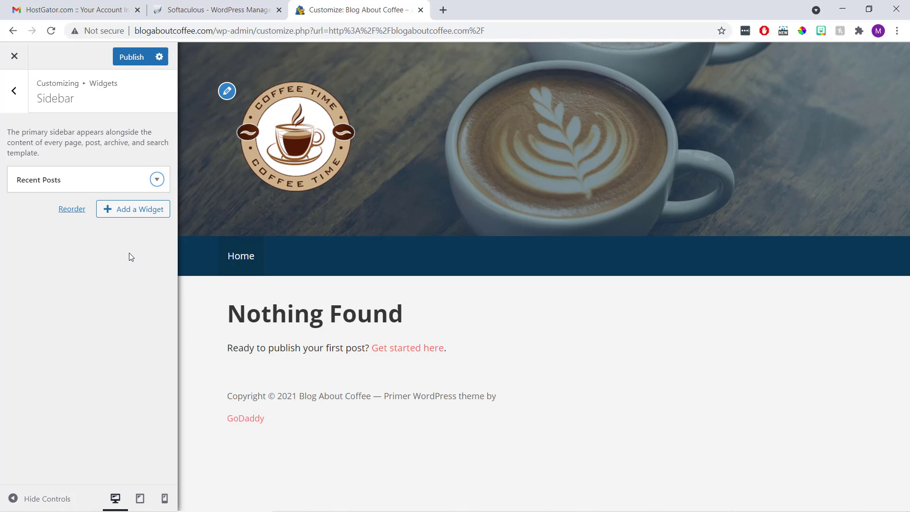
Add a Text widget titled 'About the Author' with a short bio of the blog's author
{"action": "left_click", "coordinate": [130, 216]}
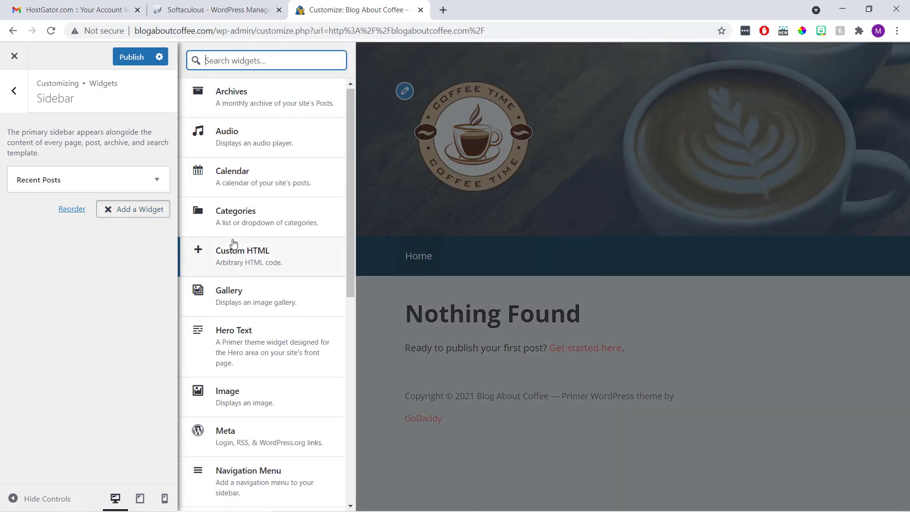
{"action": "scroll", "coordinate": [236, 244], "scroll_direction": "down", "scroll_amount": 5}
{"action": "scroll", "coordinate": [239, 244], "scroll_direction": "down", "scroll_amount": 3}
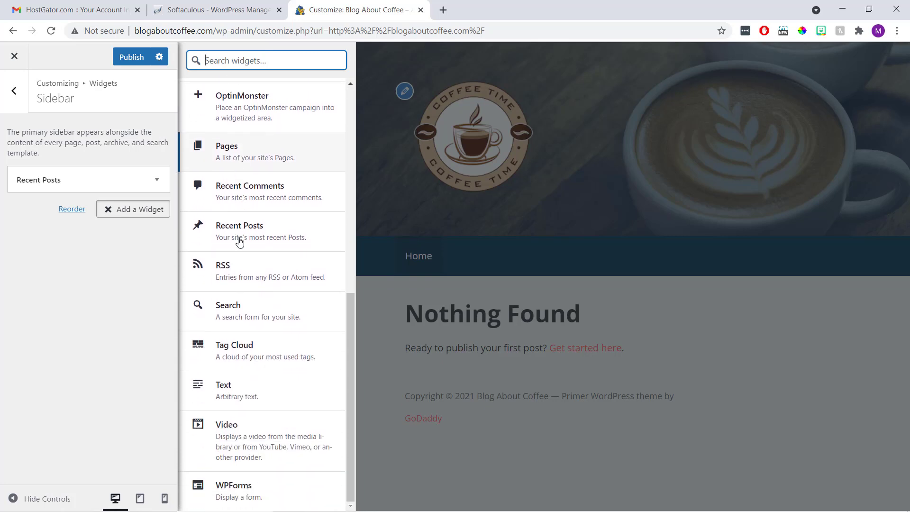
{"action": "left_click", "coordinate": [247, 392]}
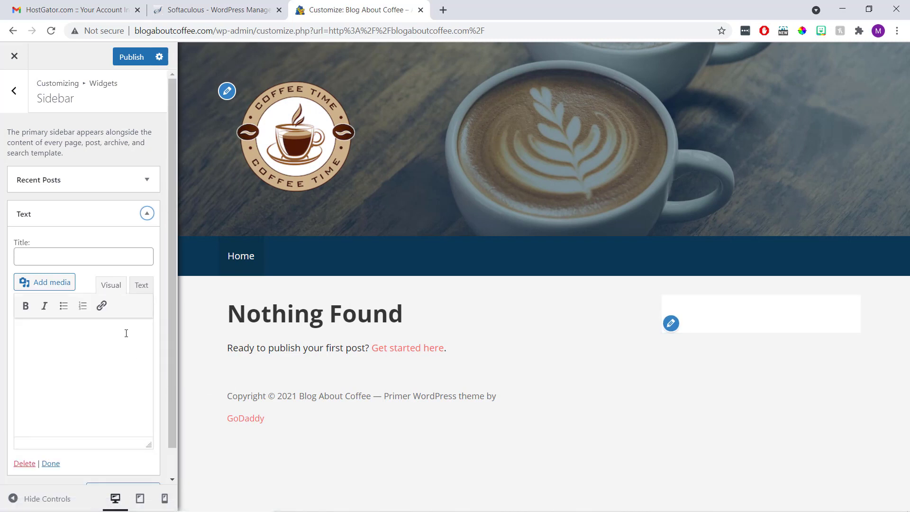
{"action": "left_click", "coordinate": [90, 255]}
{"action": "type", "text": "About"}
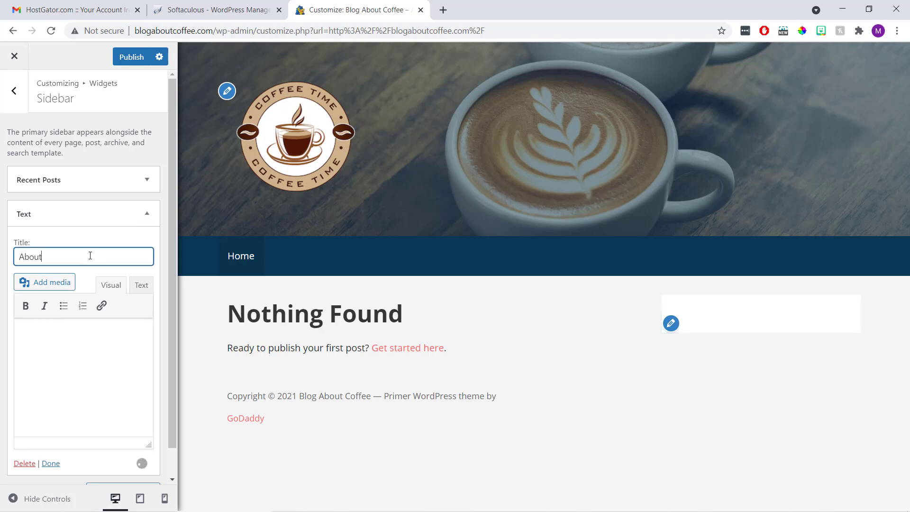
{"action": "type", "text": " the Author"}
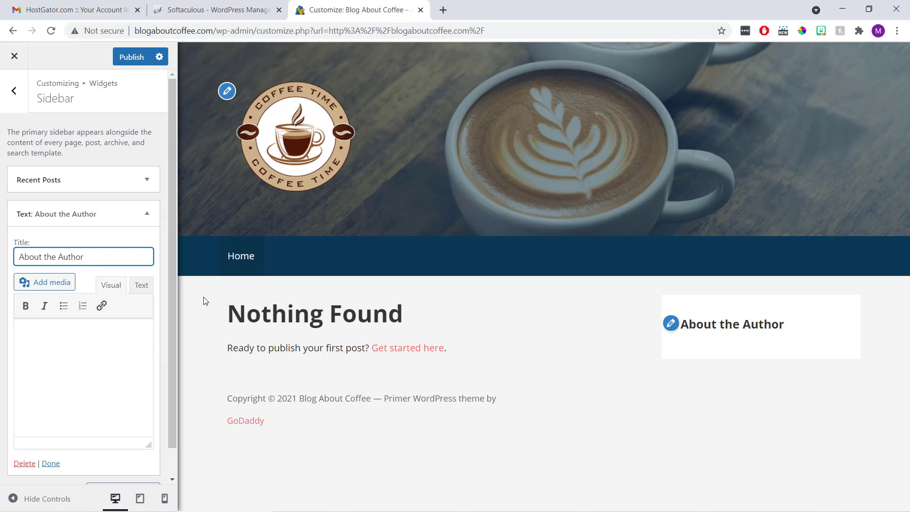
{"action": "left_click", "coordinate": [109, 342]}
{"action": "type", "text": "This is "}
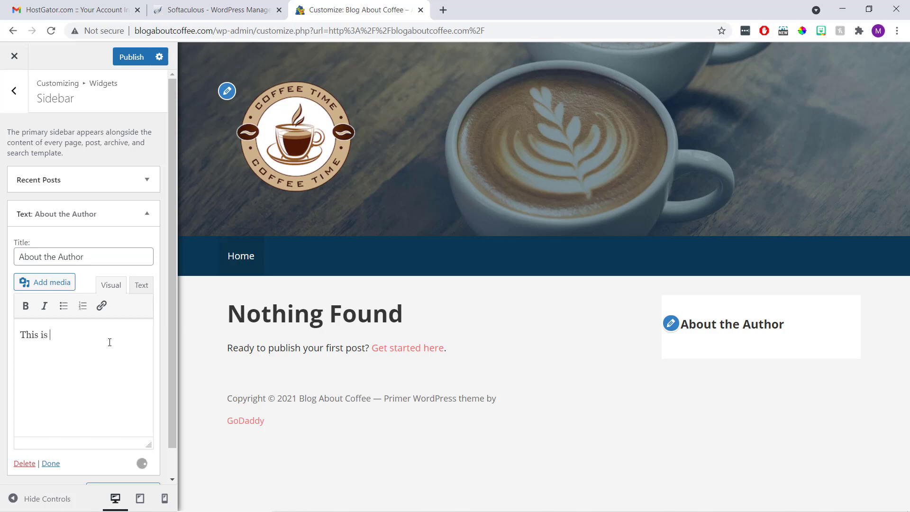
{"action": "type", "text": "a little bit of t"}
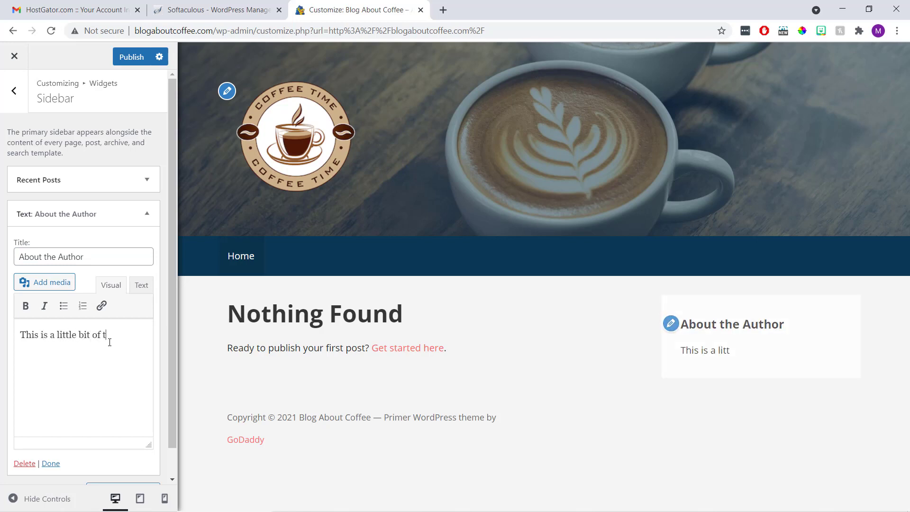
{"action": "type", "text": "ext about the author of this blog. I am just typing this for an example so you can see."}
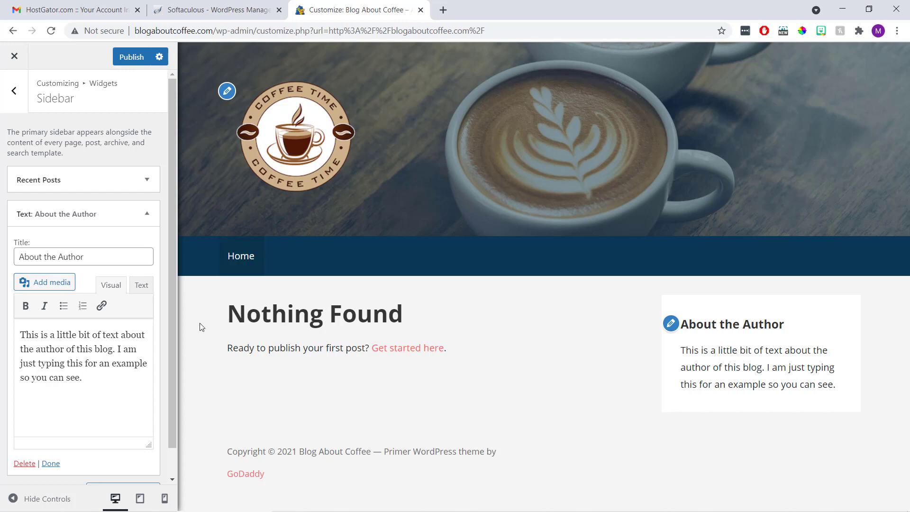
{"action": "scroll", "coordinate": [104, 342], "scroll_direction": "down", "scroll_amount": 1}
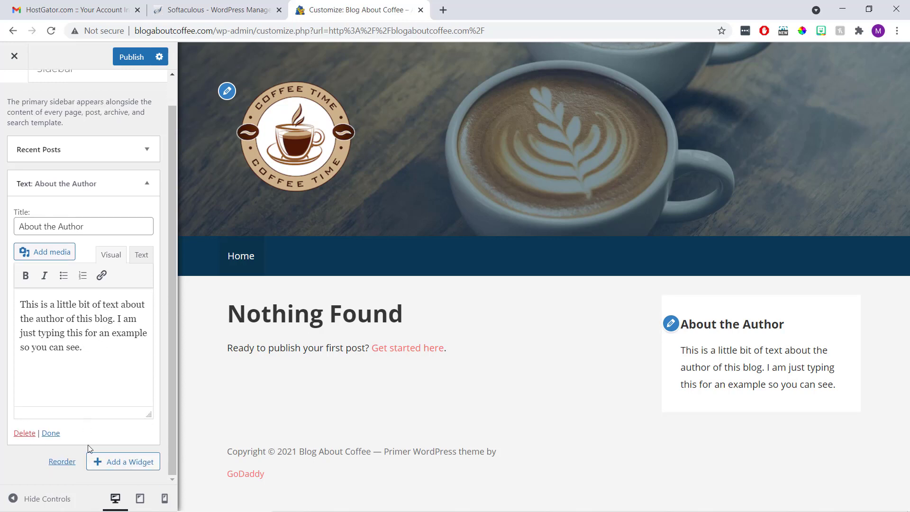
Add an Image widget showing the uploaded 'coffee - sidebar' cup picture
{"action": "left_click", "coordinate": [126, 464]}
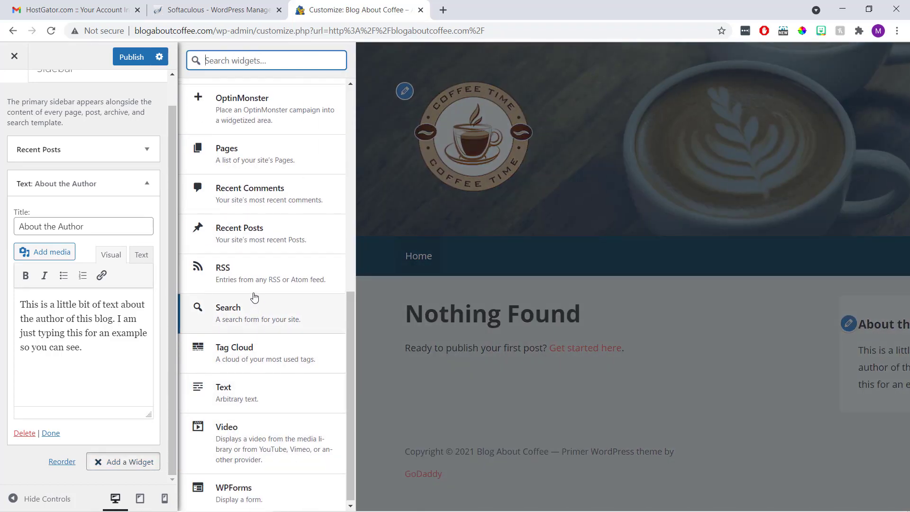
{"action": "scroll", "coordinate": [254, 291], "scroll_direction": "up", "scroll_amount": 5}
{"action": "scroll", "coordinate": [253, 291], "scroll_direction": "up", "scroll_amount": 1}
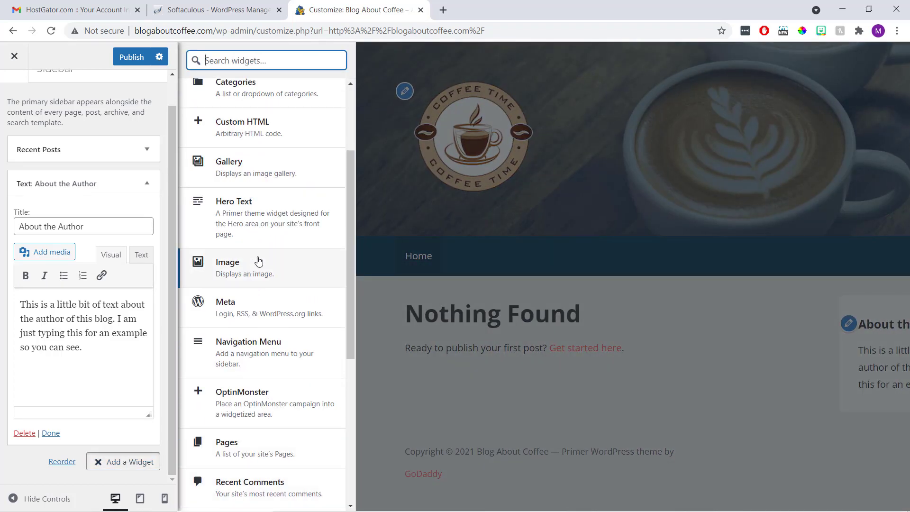
{"action": "left_click", "coordinate": [262, 270]}
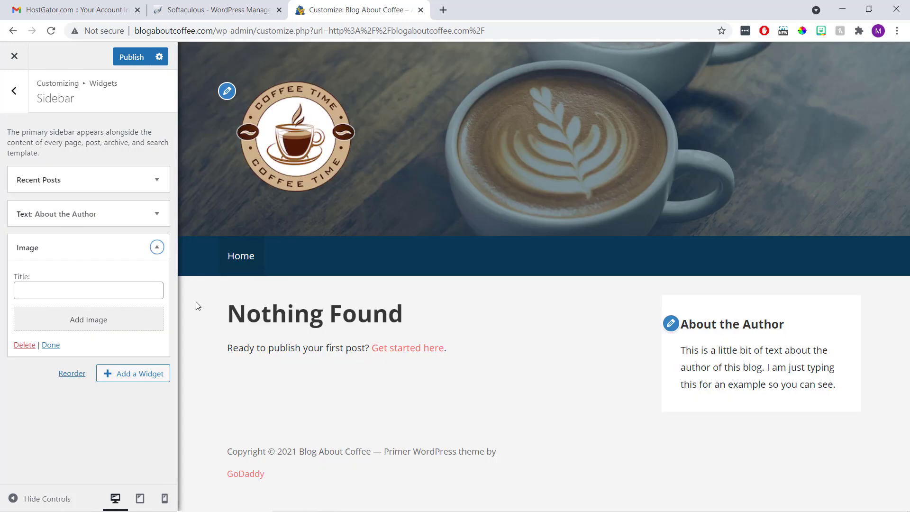
{"action": "left_click", "coordinate": [102, 332]}
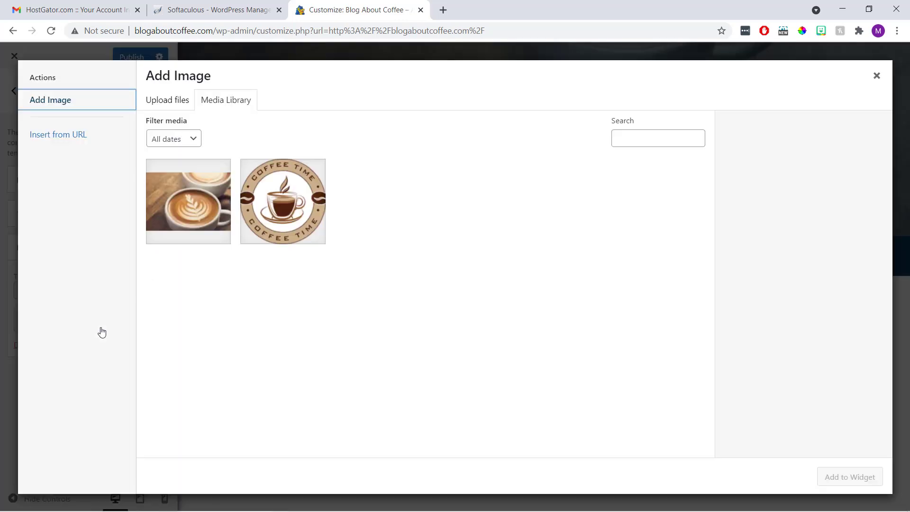
{"action": "left_click", "coordinate": [161, 103]}
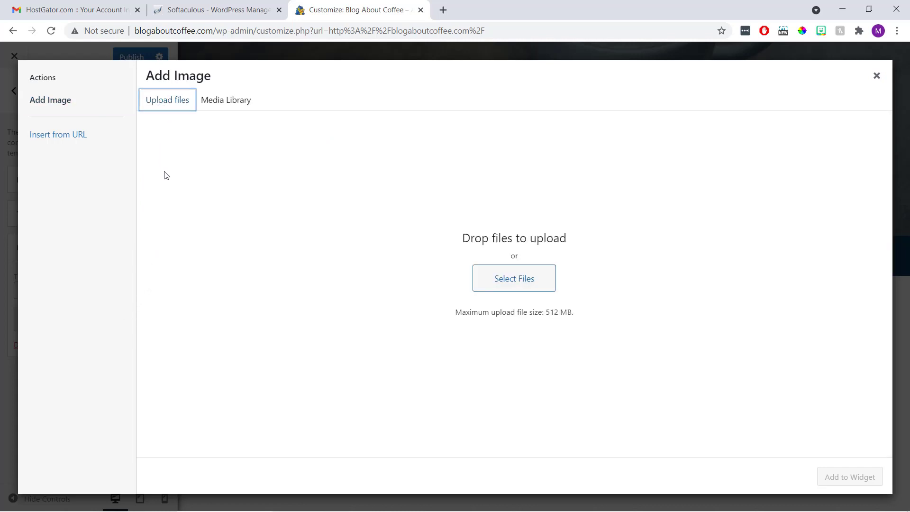
{"action": "left_click", "coordinate": [494, 279]}
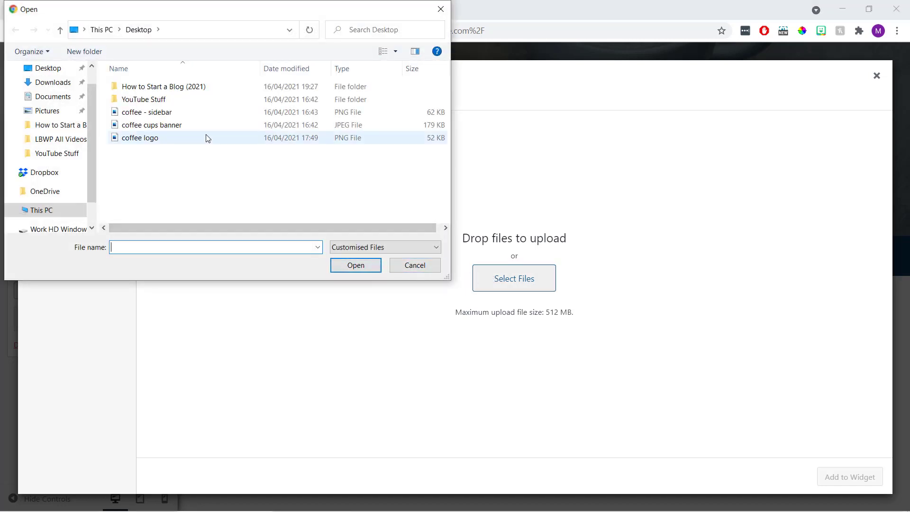
{"action": "left_click", "coordinate": [219, 115]}
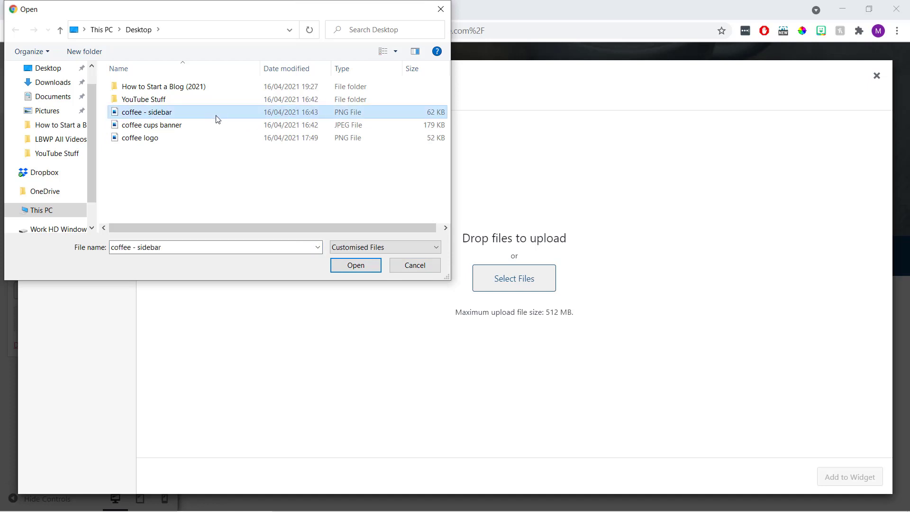
{"action": "left_click", "coordinate": [346, 264]}
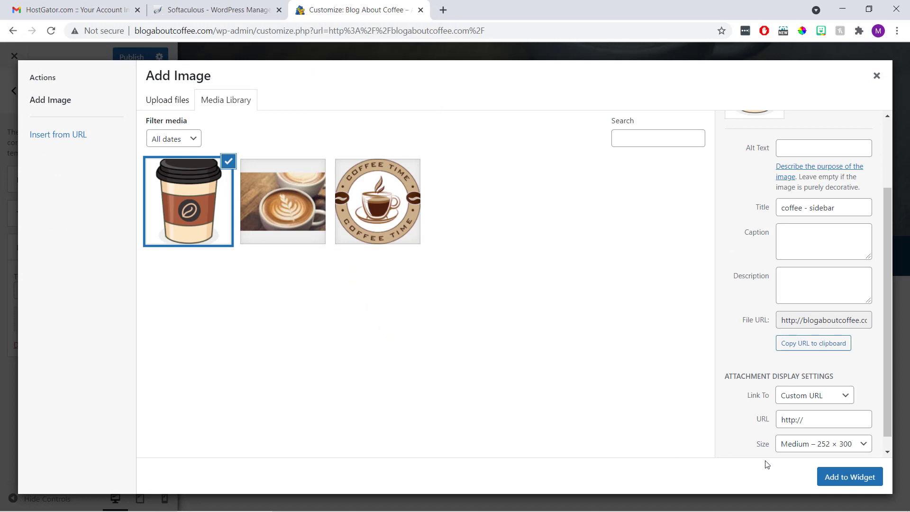
{"action": "left_click", "coordinate": [833, 479]}
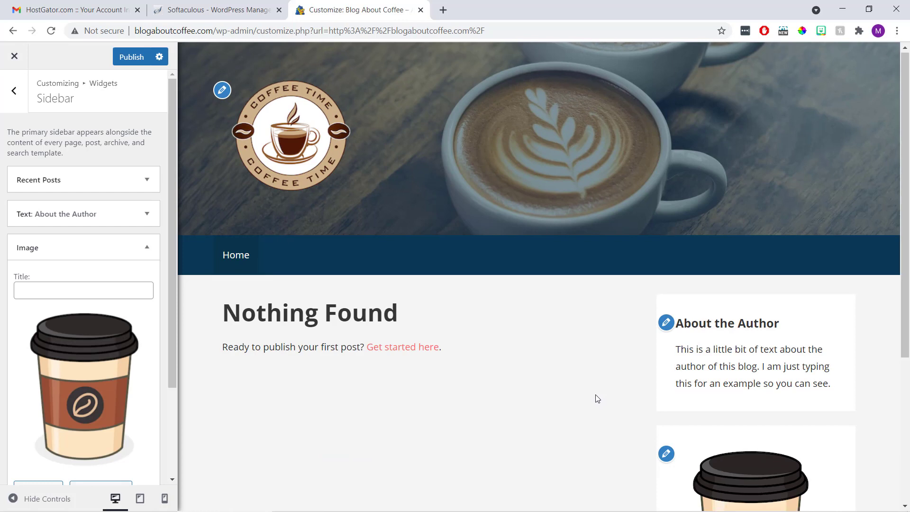
Reorder the Sidebar widgets: coffee cup Image on top, About the Author next, and Recent Posts last
{"action": "scroll", "coordinate": [597, 398], "scroll_direction": "down", "scroll_amount": 4}
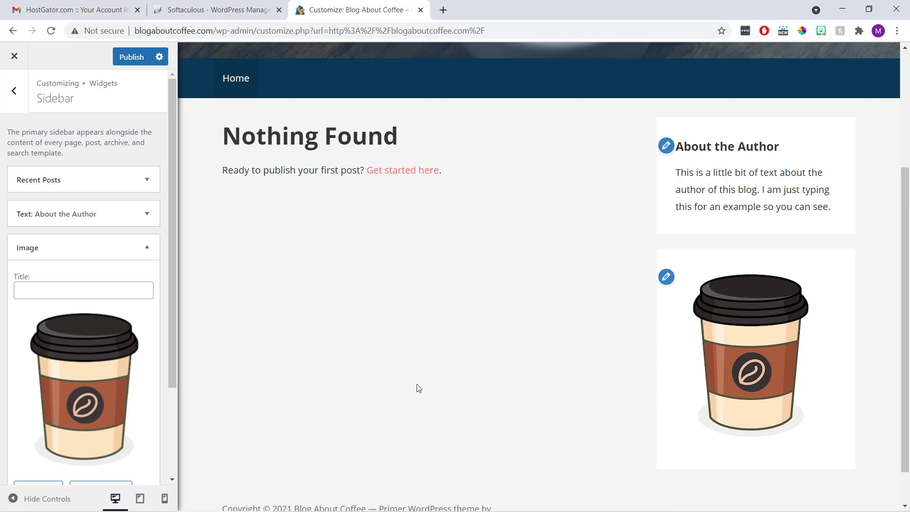
{"action": "left_click", "coordinate": [148, 246]}
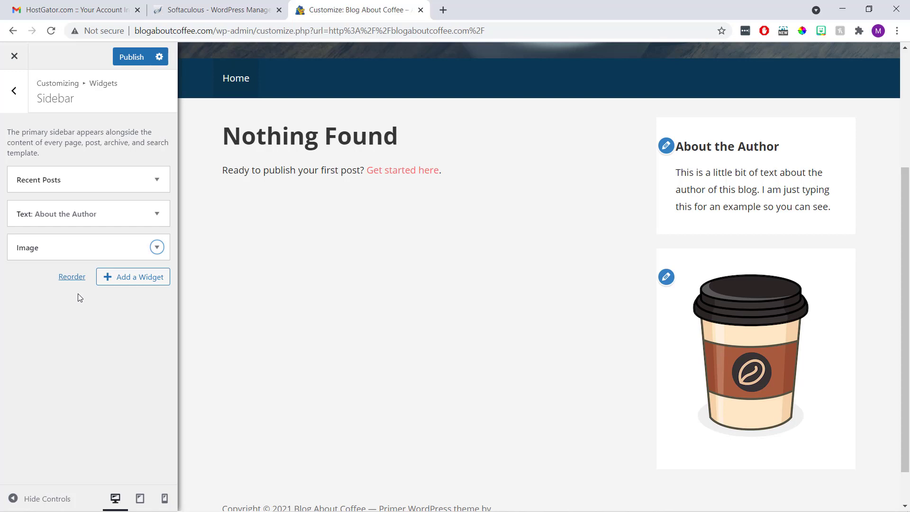
{"action": "left_click_drag", "start_coordinate": [90, 250], "coordinate": [95, 179]}
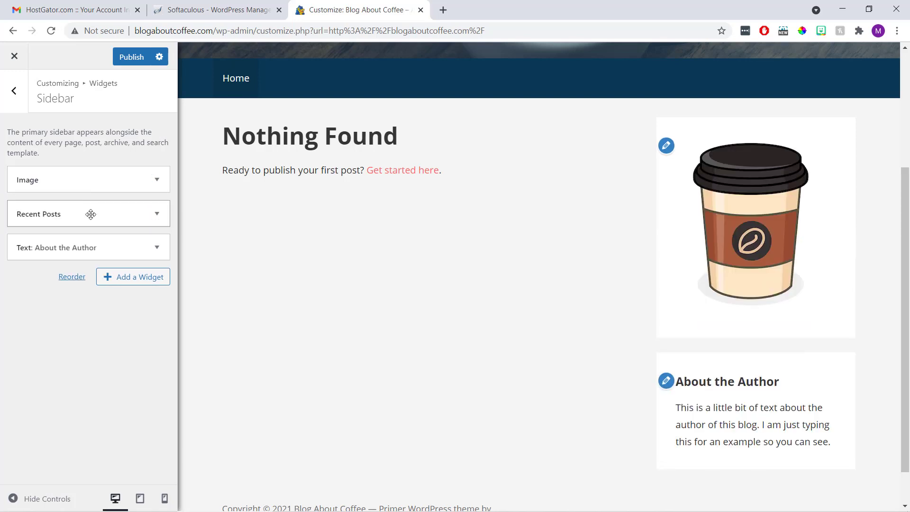
{"action": "left_click_drag", "start_coordinate": [90, 214], "coordinate": [90, 249]}
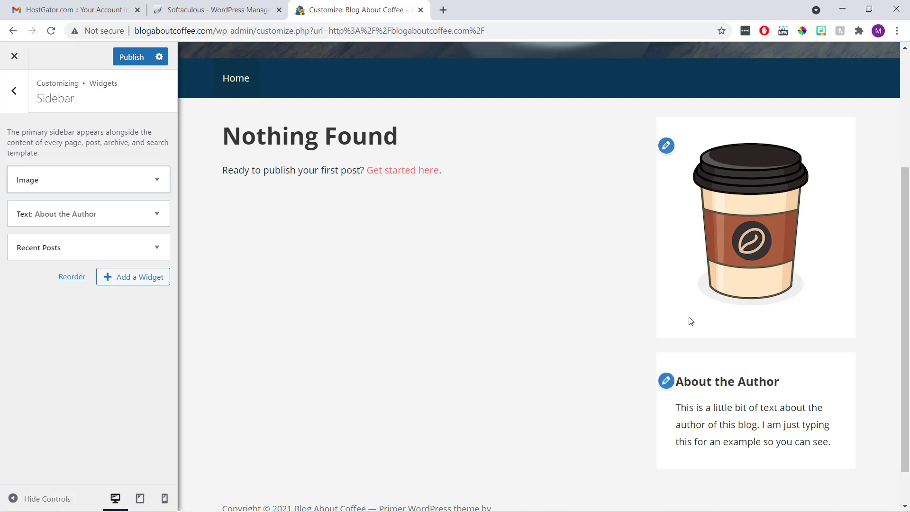
{"action": "scroll", "coordinate": [663, 316], "scroll_direction": "down", "scroll_amount": 1}
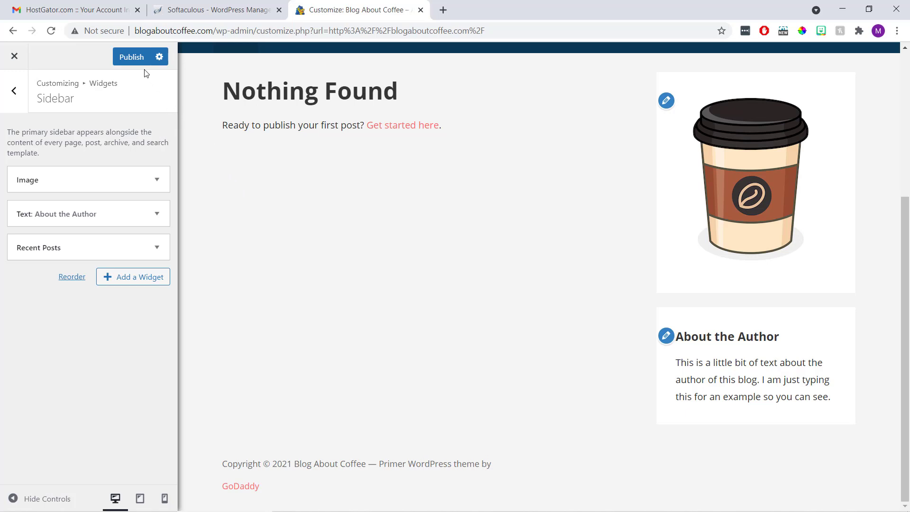
Publish the sidebar changes, leave the Customizer and check the live blog's sidebar
{"action": "left_click", "coordinate": [134, 60]}
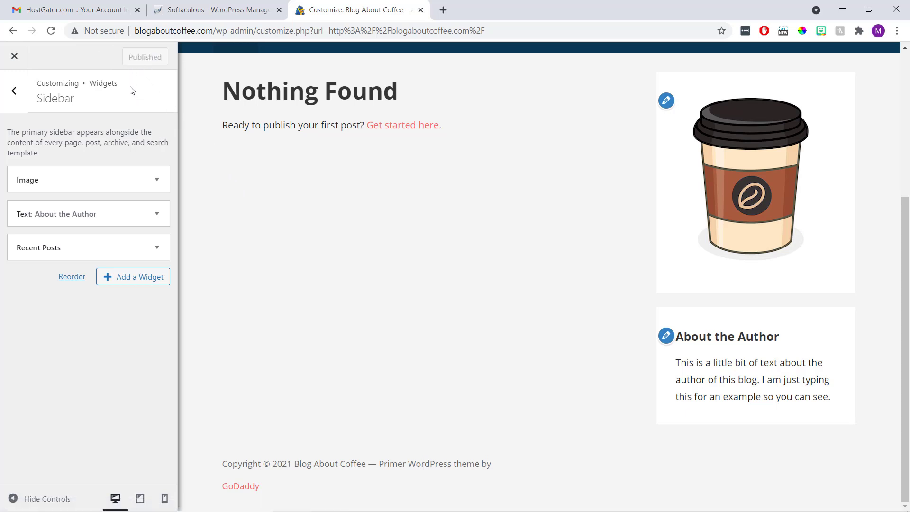
{"action": "left_click", "coordinate": [20, 58]}
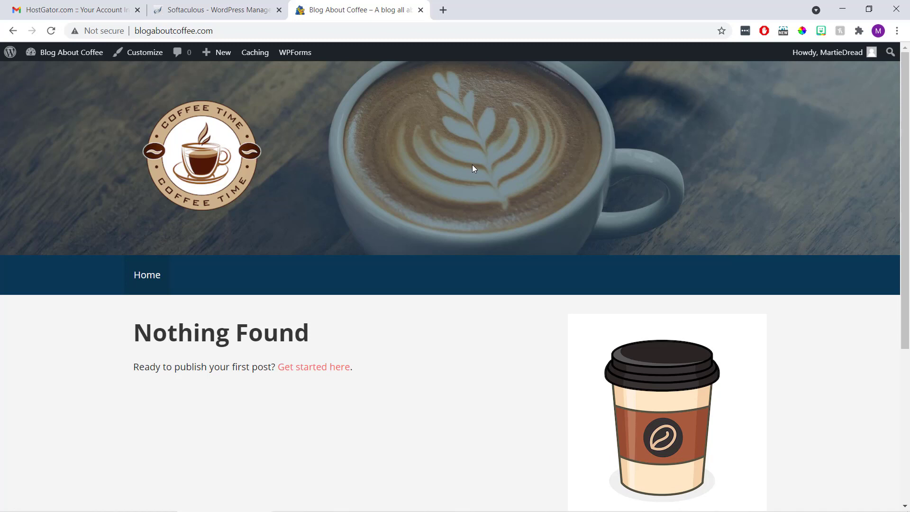
{"action": "scroll", "coordinate": [466, 173], "scroll_direction": "down", "scroll_amount": 5}
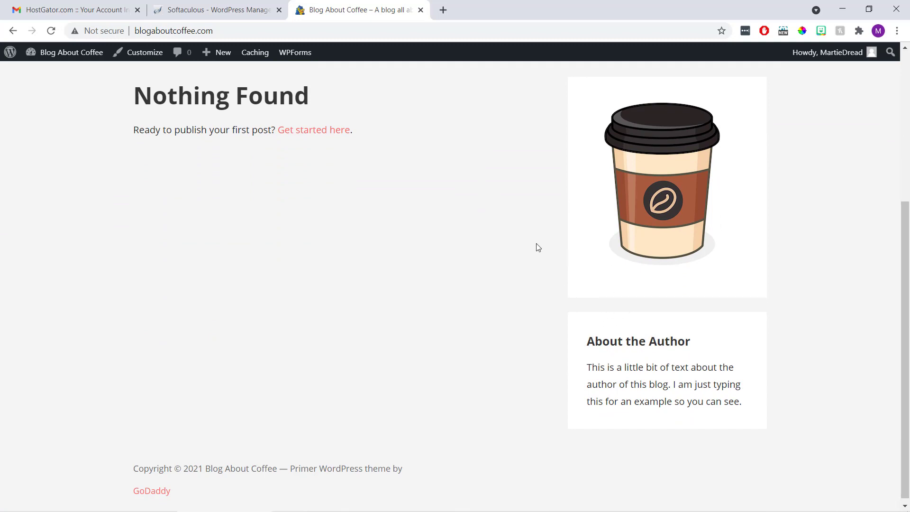
{"action": "scroll", "coordinate": [511, 238], "scroll_direction": "up", "scroll_amount": 5}
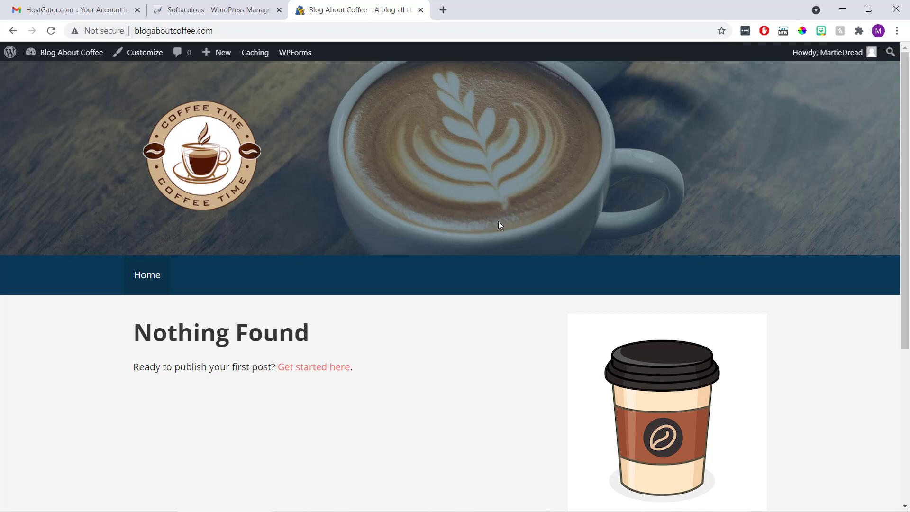
Create a new page titled 'About Me' from the admin dashboard
{"action": "left_click", "coordinate": [65, 61]}
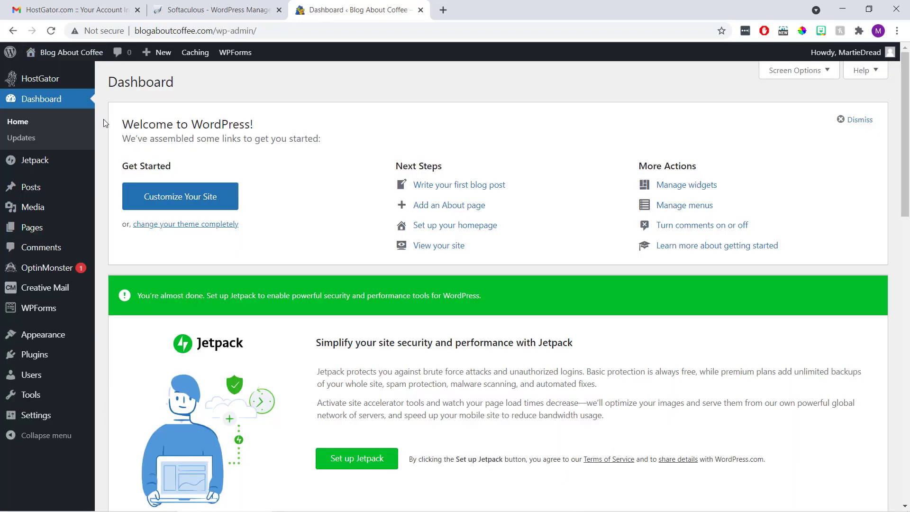
{"action": "mouse_move", "coordinate": [47, 230]}
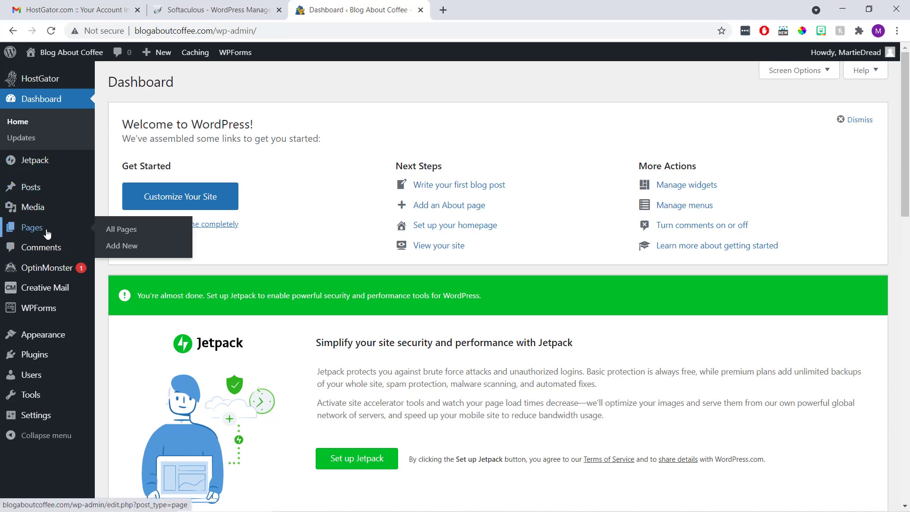
{"action": "left_click", "coordinate": [114, 247]}
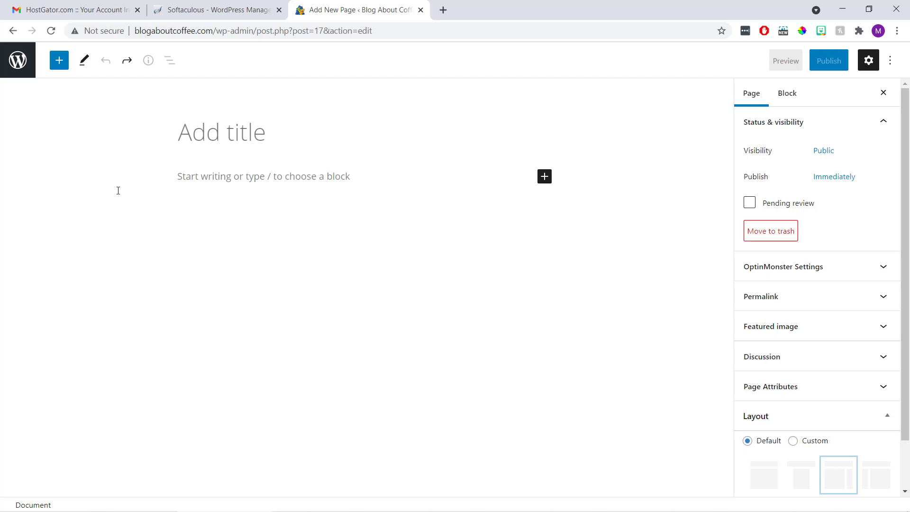
{"action": "left_click", "coordinate": [199, 133]}
{"action": "type", "text": "A"}
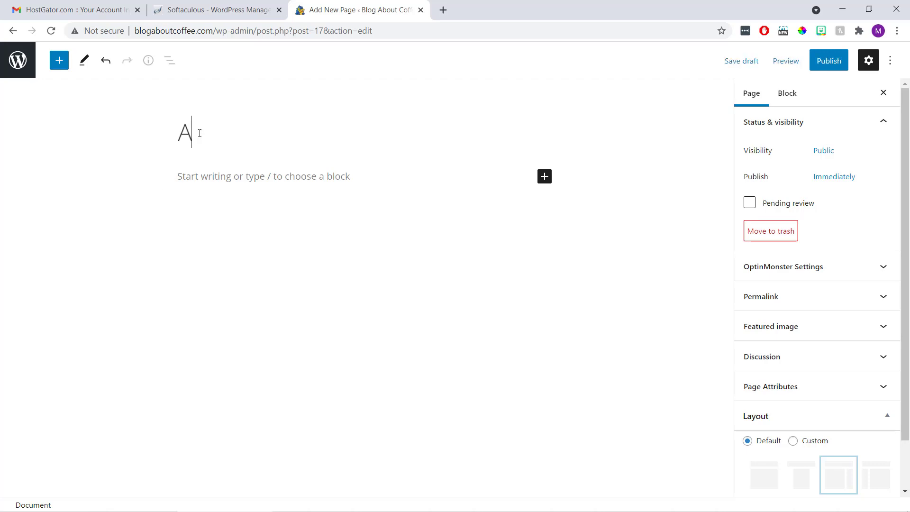
{"action": "type", "text": "bout Me"}
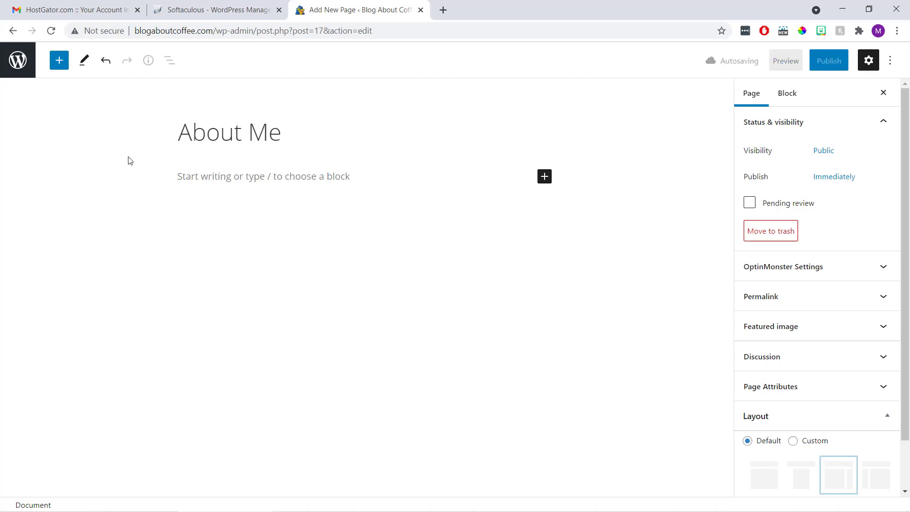
Replace a test sentence in the About Me body with the pasted lorem placeholder text
{"action": "left_click", "coordinate": [187, 173]}
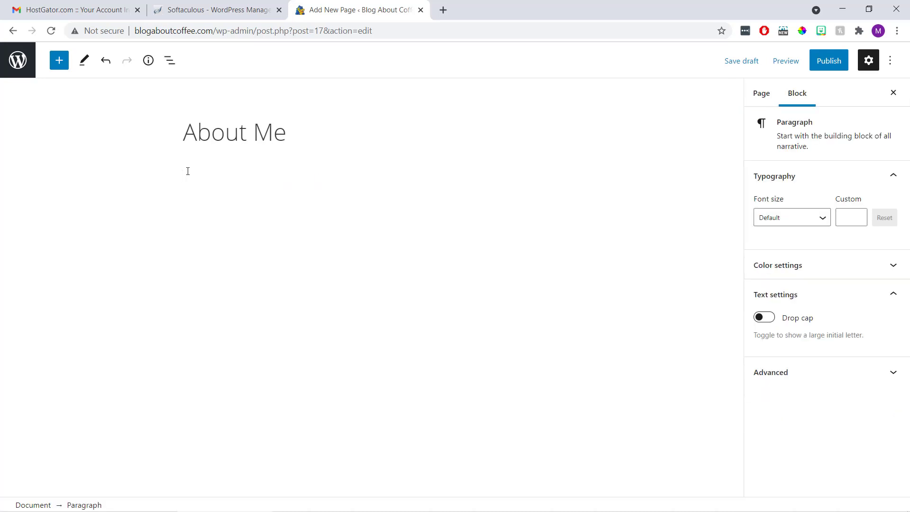
{"action": "type", "text": "This is some text..."}
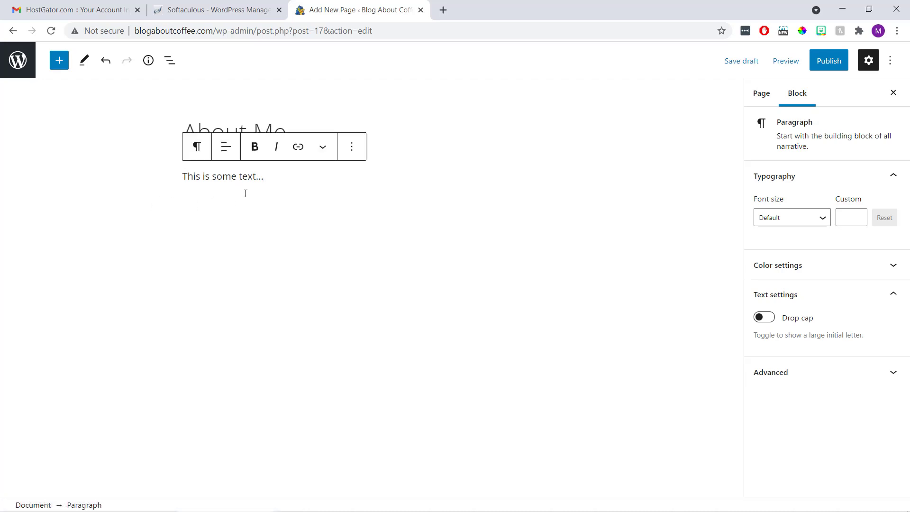
{"action": "left_click_drag", "start_coordinate": [270, 176], "coordinate": [183, 187]}
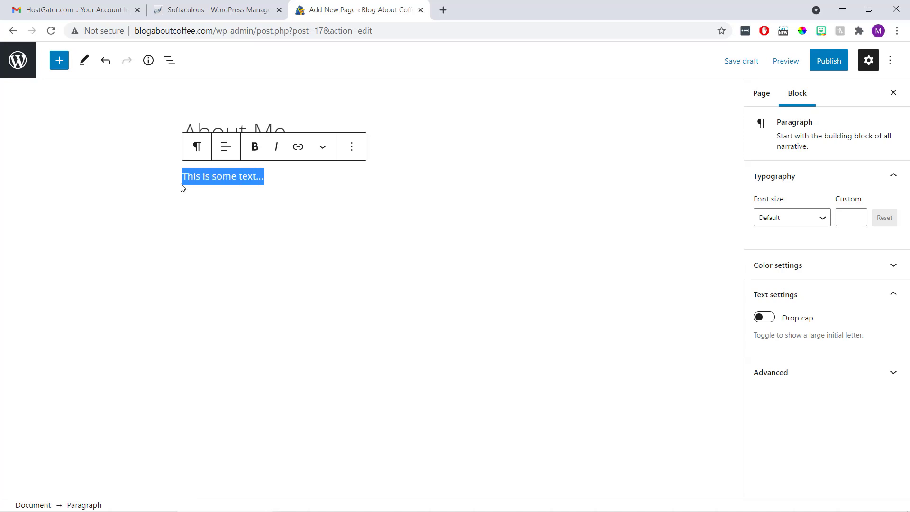
{"action": "key", "text": "BackSpace"}
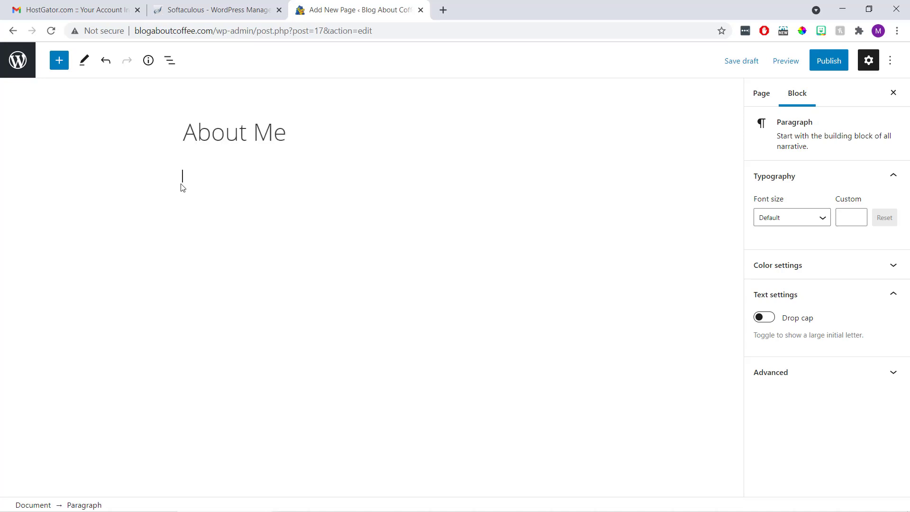
{"action": "key", "text": "ctrl+v"}
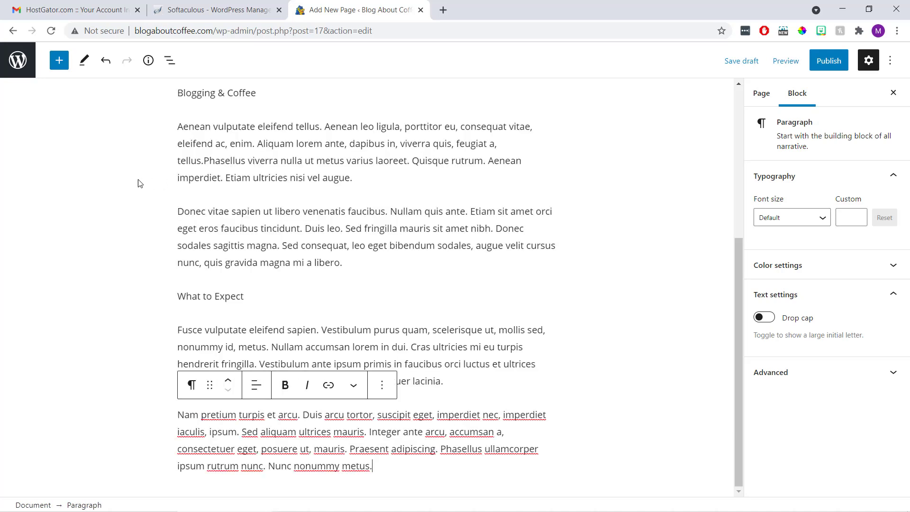
Convert the 'Blogging & Coffee' and 'What to Expect' paragraphs into H2 heading blocks
{"action": "scroll", "coordinate": [133, 178], "scroll_direction": "up", "scroll_amount": 5}
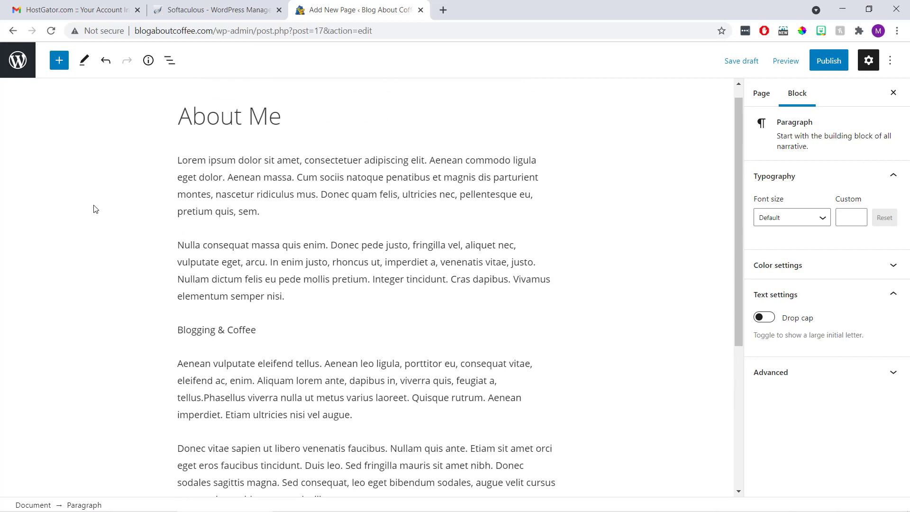
{"action": "left_click", "coordinate": [209, 325]}
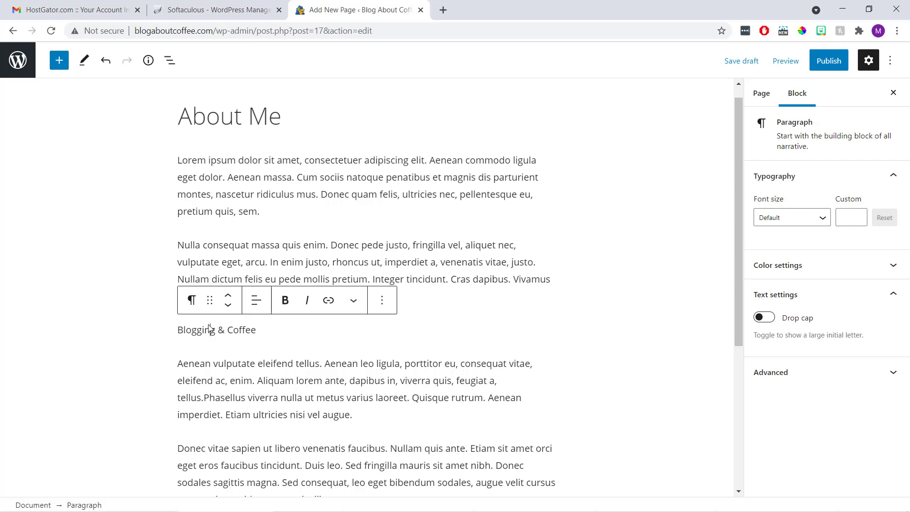
{"action": "left_click", "coordinate": [190, 302]}
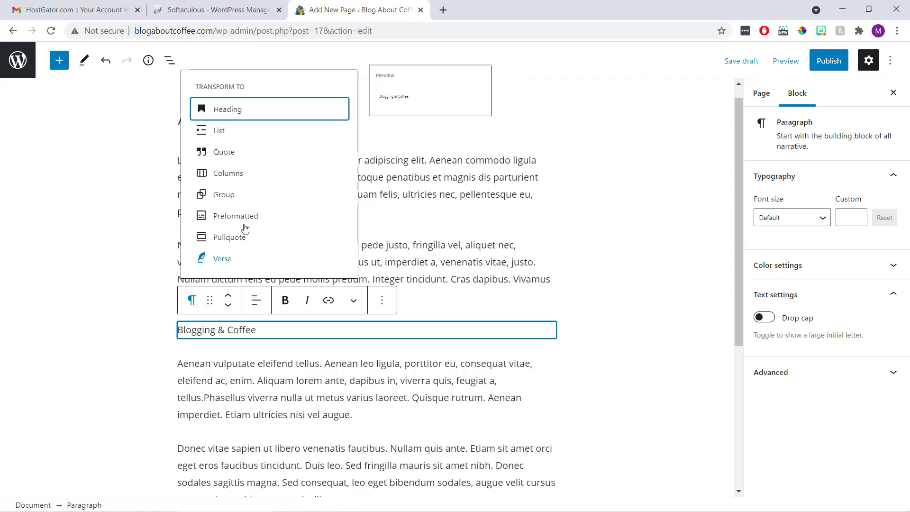
{"action": "left_click", "coordinate": [245, 116]}
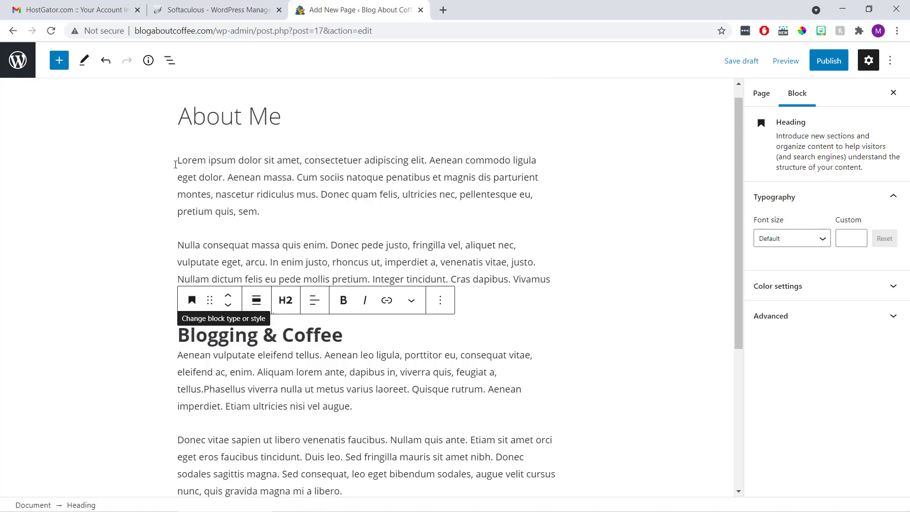
{"action": "left_click", "coordinate": [88, 317]}
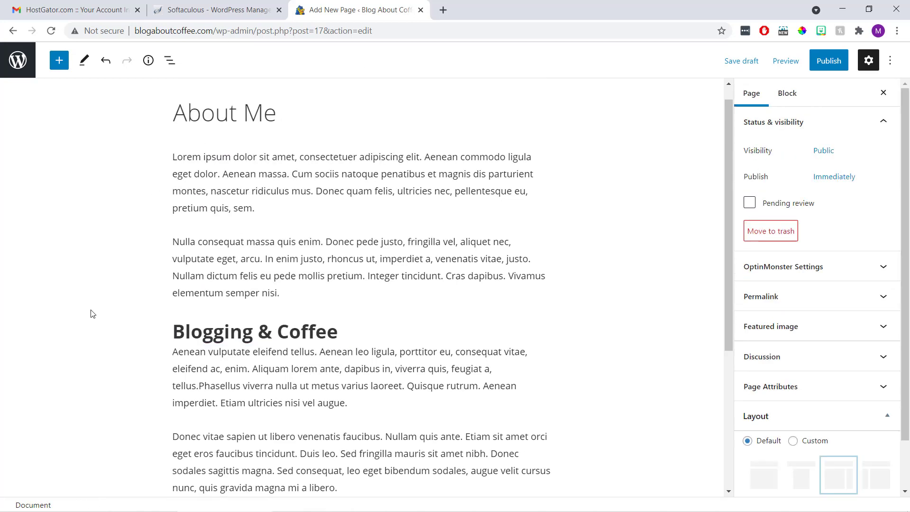
{"action": "scroll", "coordinate": [91, 314], "scroll_direction": "down", "scroll_amount": 3}
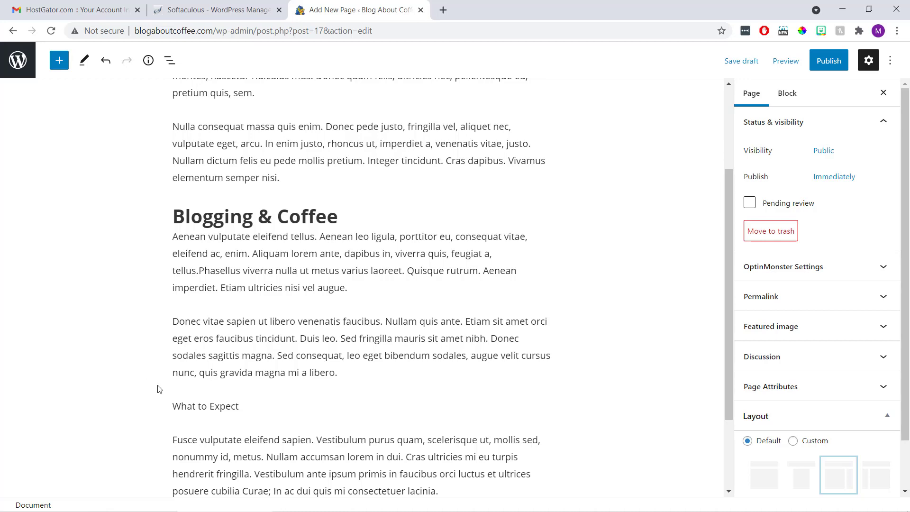
{"action": "left_click", "coordinate": [200, 405]}
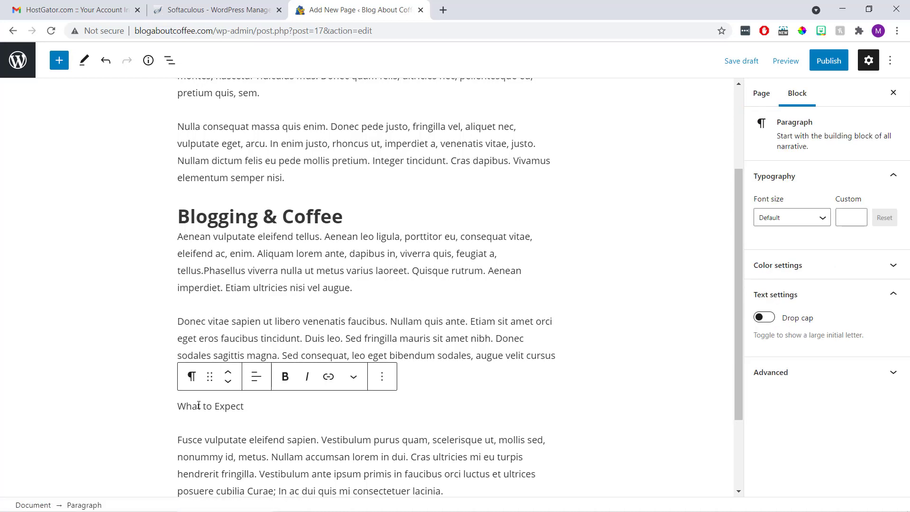
{"action": "left_click", "coordinate": [191, 377]}
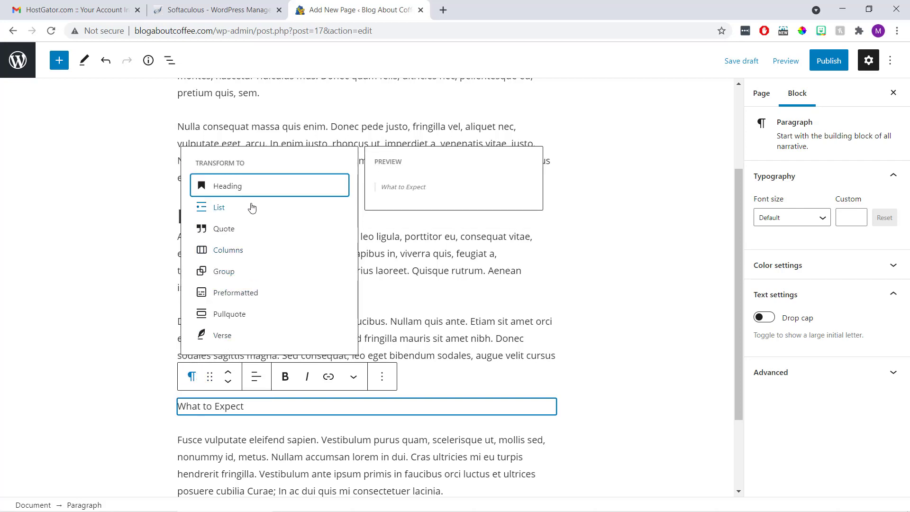
{"action": "left_click", "coordinate": [243, 189]}
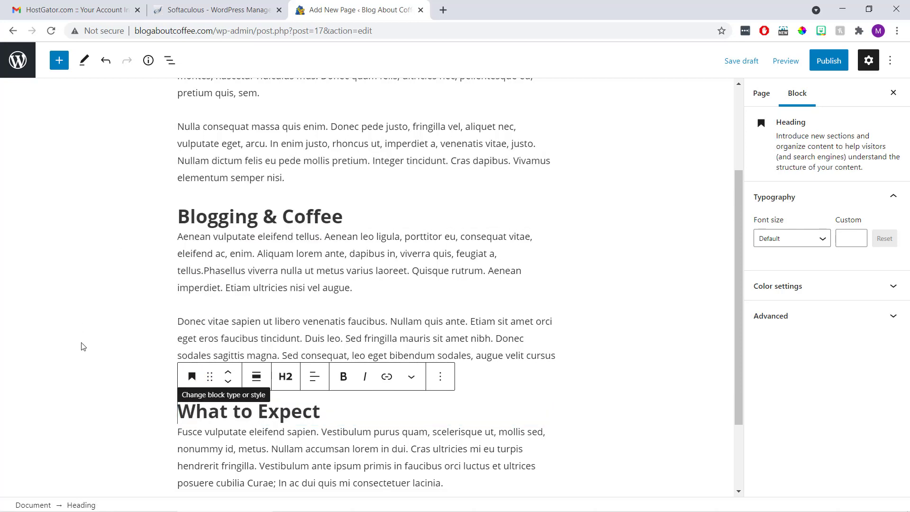
{"action": "left_click", "coordinate": [79, 356]}
{"action": "scroll", "coordinate": [81, 356], "scroll_direction": "down", "scroll_amount": 2}
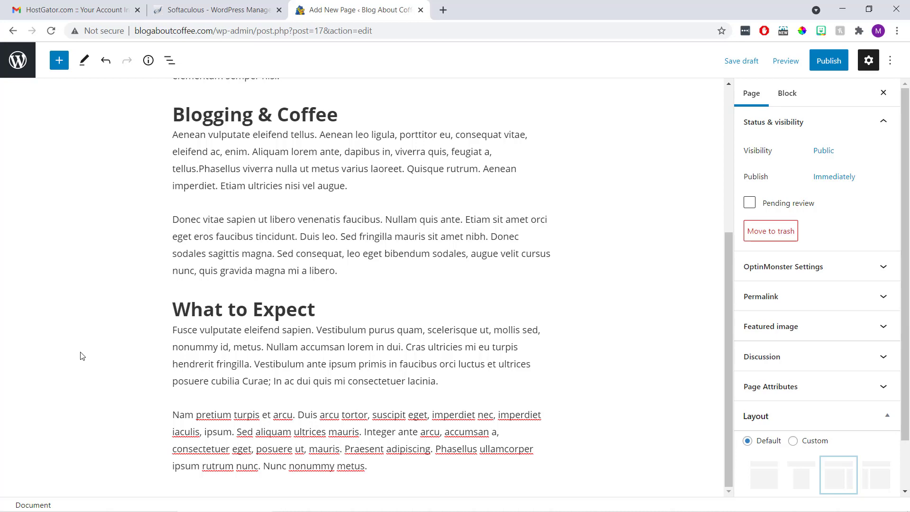
{"action": "scroll", "coordinate": [81, 356], "scroll_direction": "up", "scroll_amount": 5}
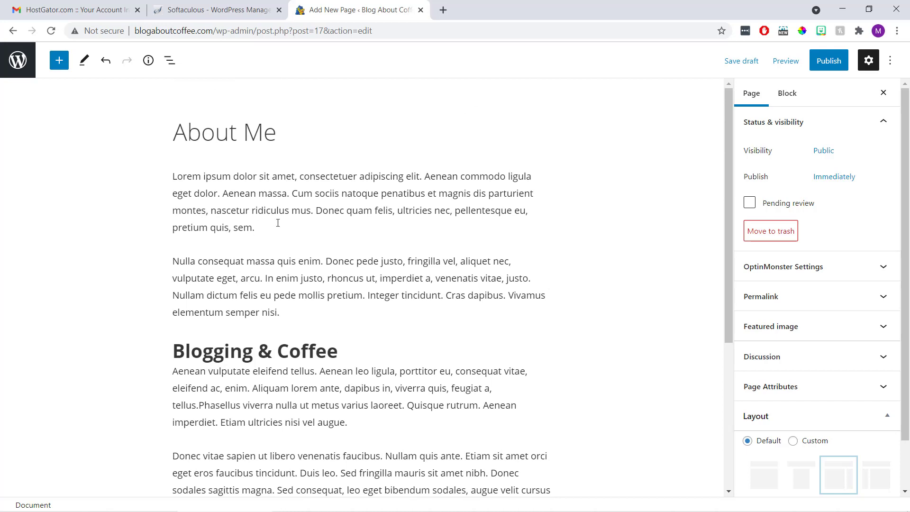
Add an image block with the uploaded 'About Page Image' file after the first paragraph
{"action": "left_click", "coordinate": [278, 227]}
{"action": "key", "text": "Return"}
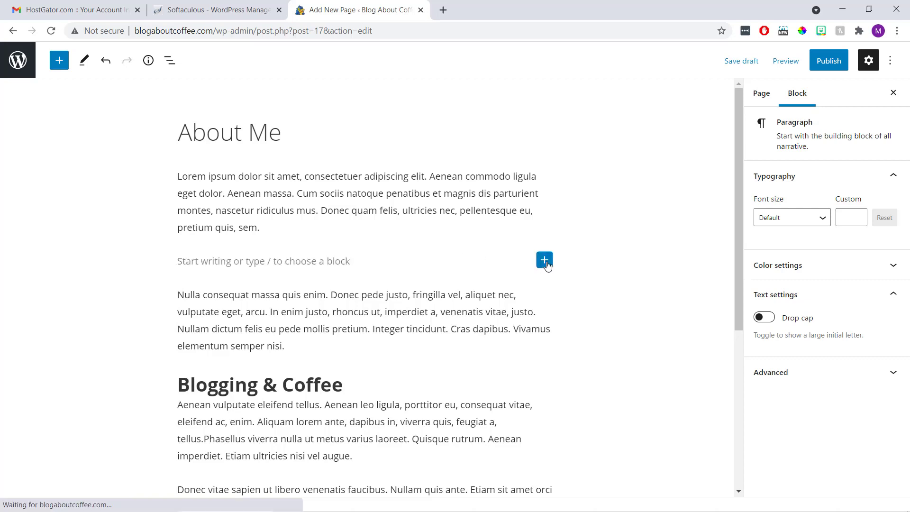
{"action": "left_click", "coordinate": [546, 260]}
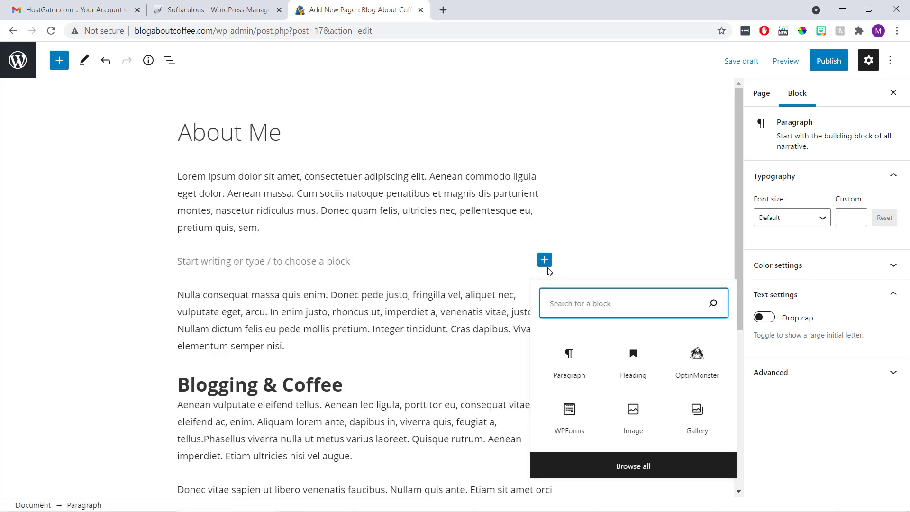
{"action": "left_click", "coordinate": [630, 411]}
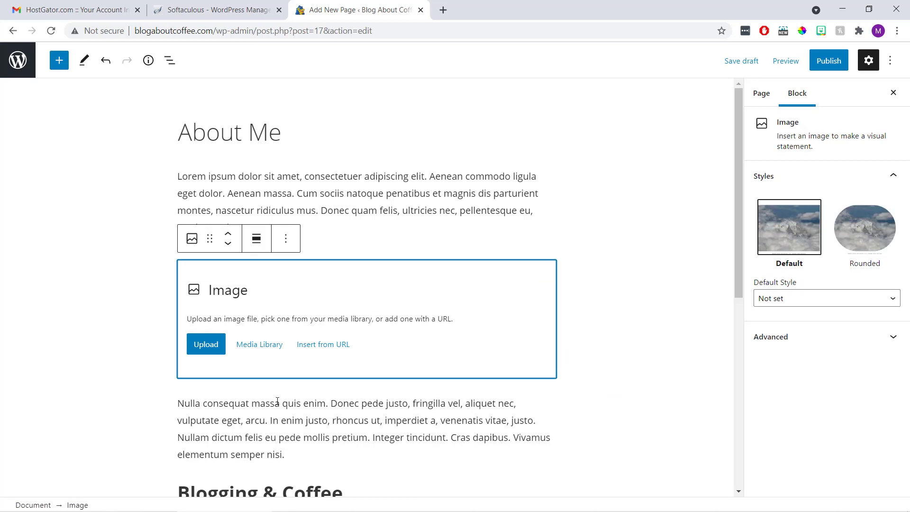
{"action": "left_click", "coordinate": [205, 344]}
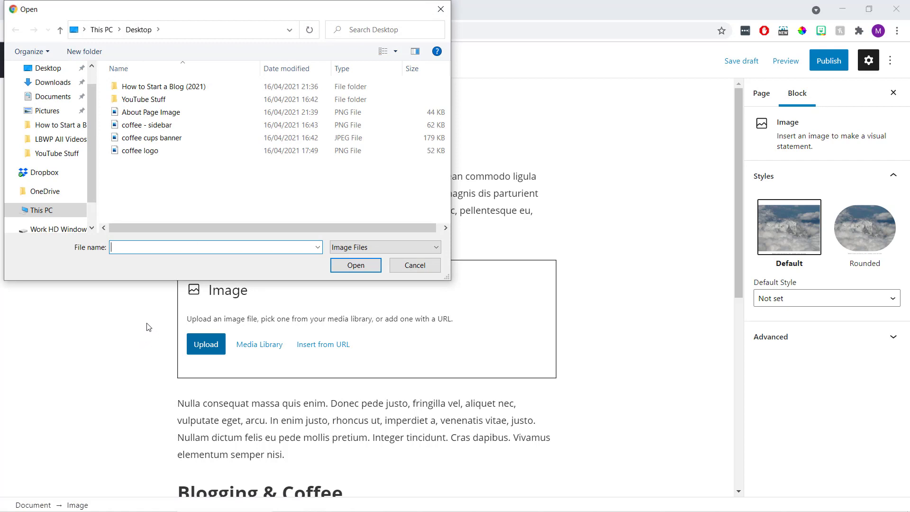
{"action": "left_click", "coordinate": [185, 113]}
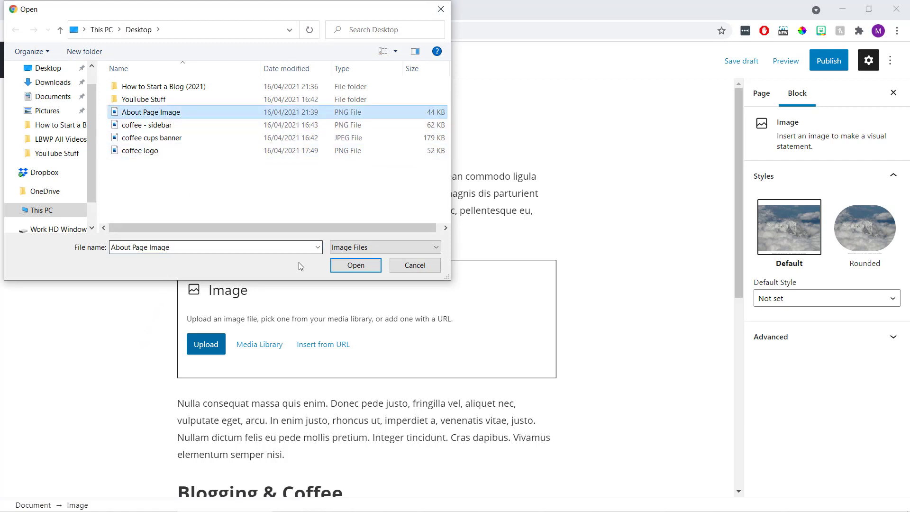
{"action": "left_click", "coordinate": [332, 265]}
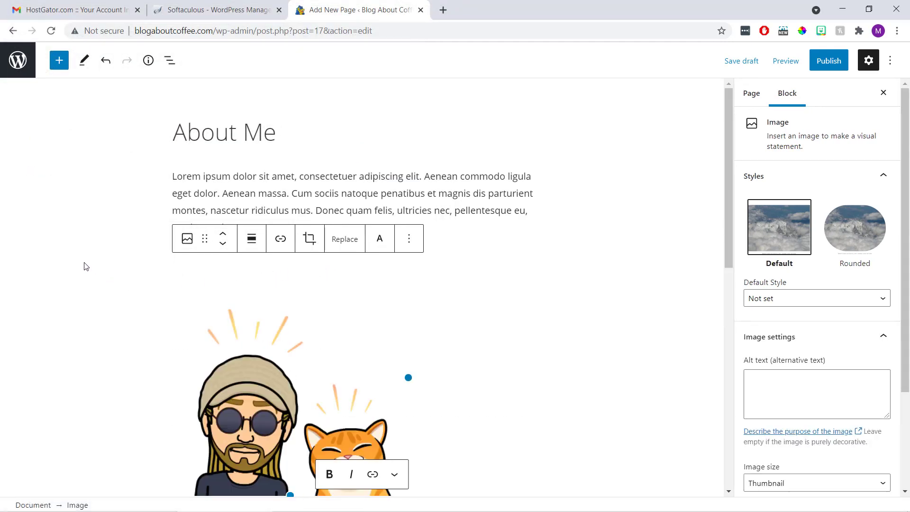
{"action": "scroll", "coordinate": [86, 266], "scroll_direction": "down", "scroll_amount": 2}
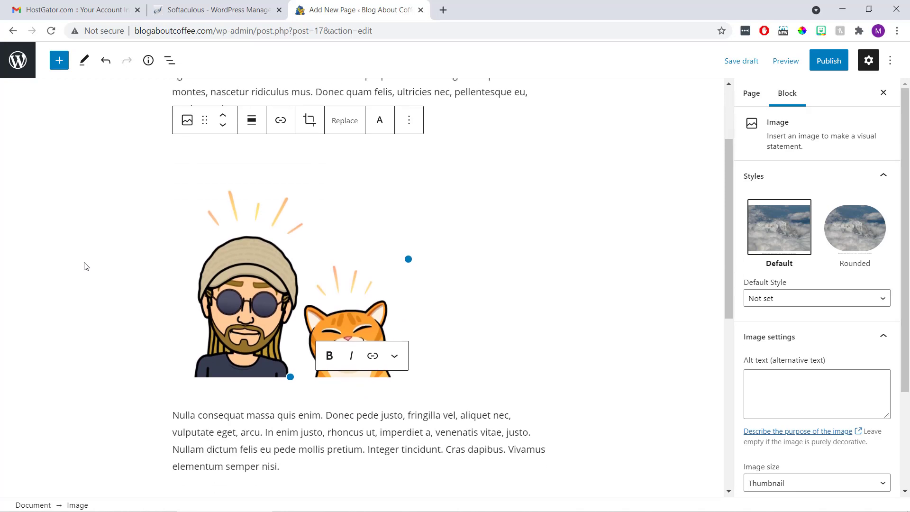
{"action": "left_click", "coordinate": [86, 266]}
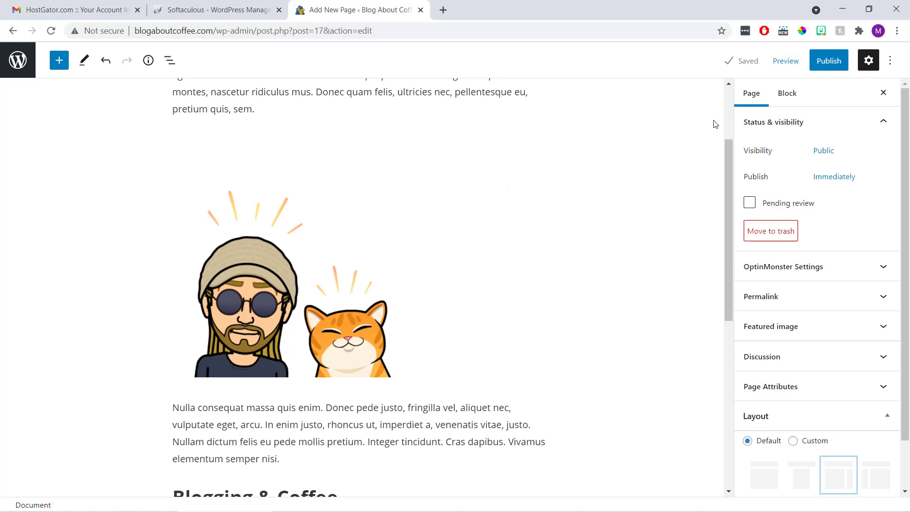
Publish the About Me page and view it live at blogaboutcoffee.com/about-me/
{"action": "left_click", "coordinate": [837, 61]}
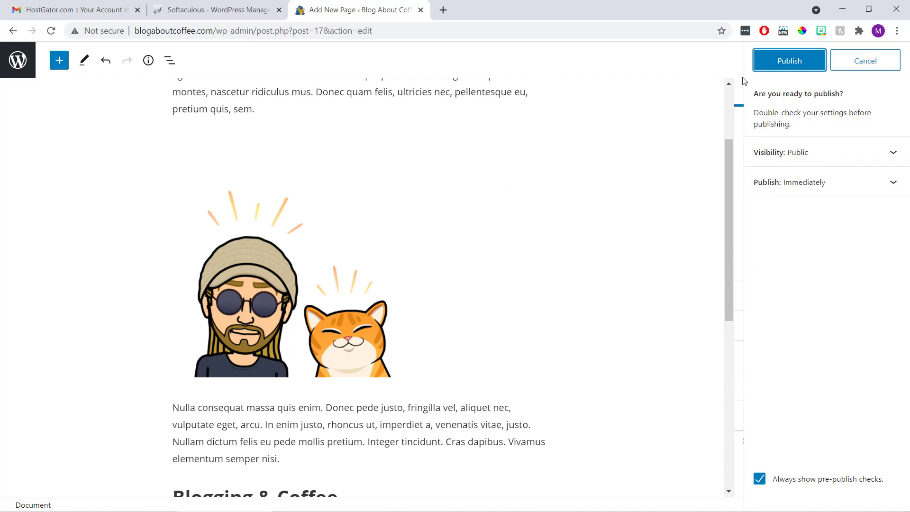
{"action": "left_click", "coordinate": [771, 65]}
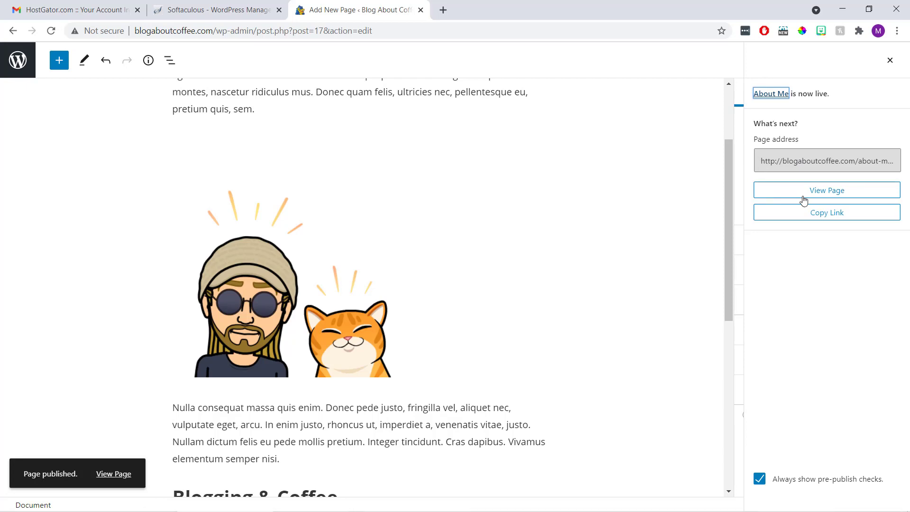
{"action": "left_click", "coordinate": [821, 195]}
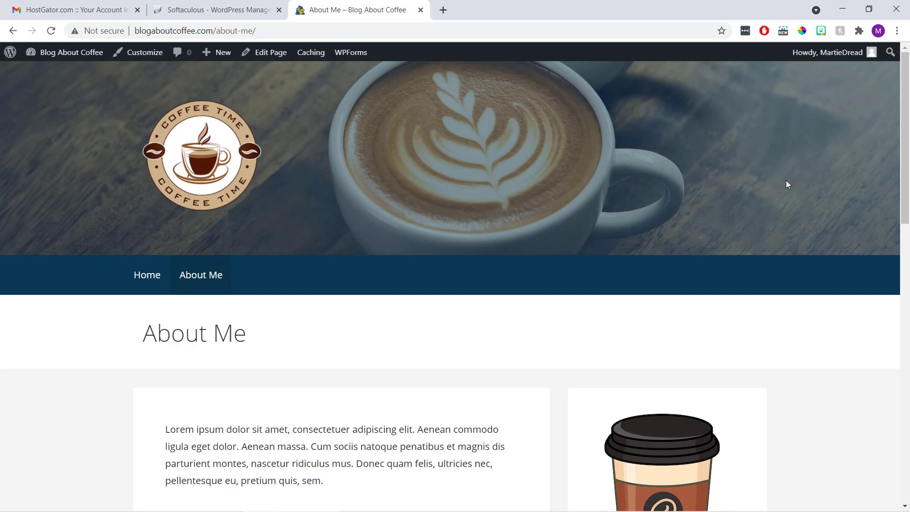
{"action": "scroll", "coordinate": [428, 223], "scroll_direction": "down", "scroll_amount": 5}
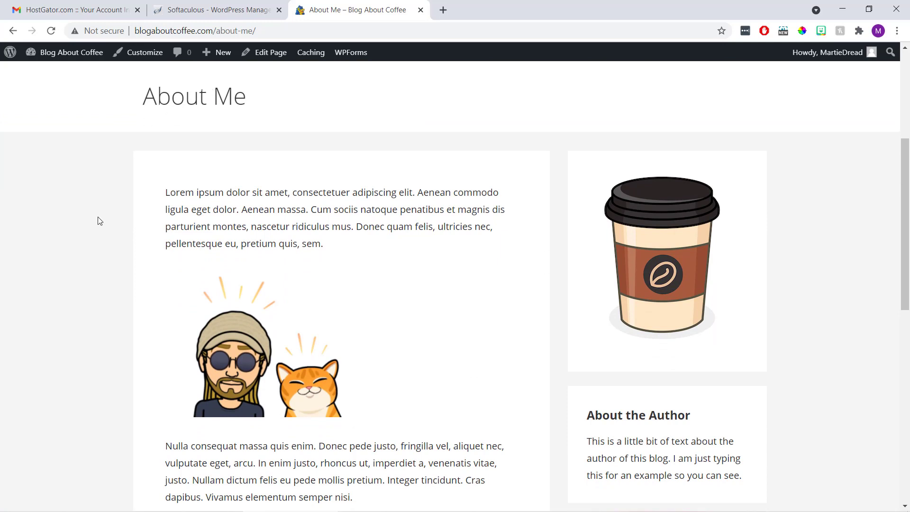
{"action": "scroll", "coordinate": [98, 219], "scroll_direction": "down", "scroll_amount": 1}
{"action": "scroll", "coordinate": [100, 221], "scroll_direction": "down", "scroll_amount": 4}
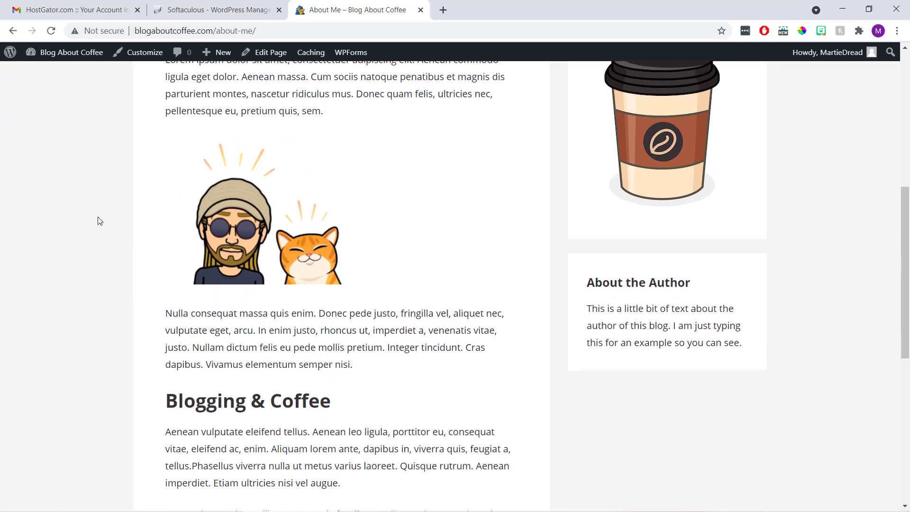
{"action": "scroll", "coordinate": [100, 221], "scroll_direction": "down", "scroll_amount": 3}
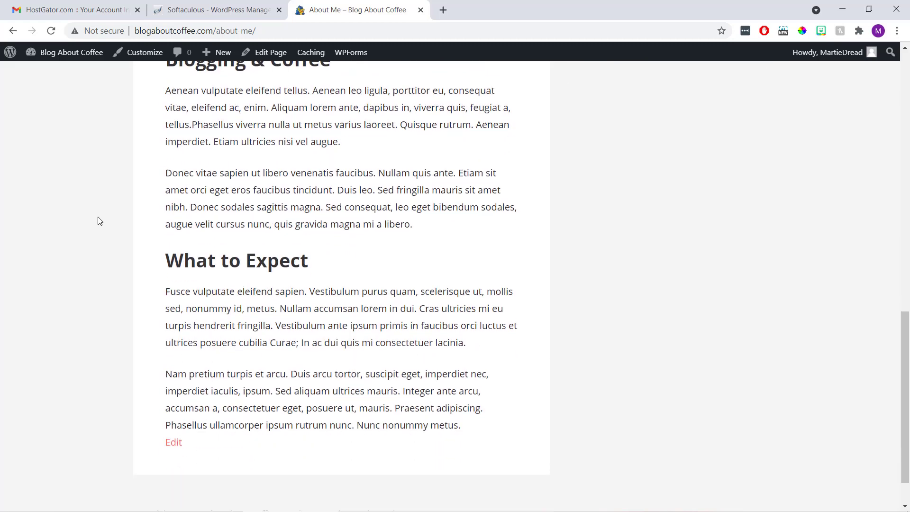
{"action": "scroll", "coordinate": [99, 221], "scroll_direction": "up", "scroll_amount": 2}
{"action": "scroll", "coordinate": [99, 221], "scroll_direction": "up", "scroll_amount": 7}
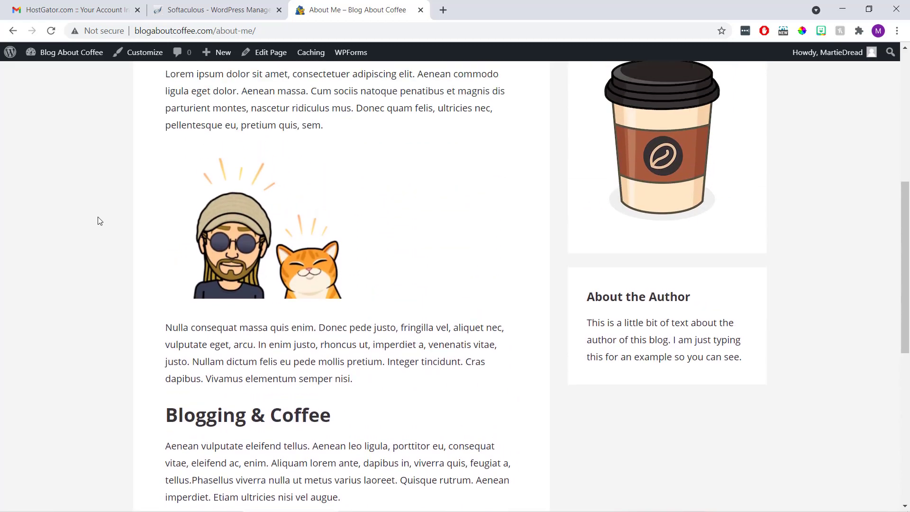
{"action": "scroll", "coordinate": [99, 220], "scroll_direction": "up", "scroll_amount": 1}
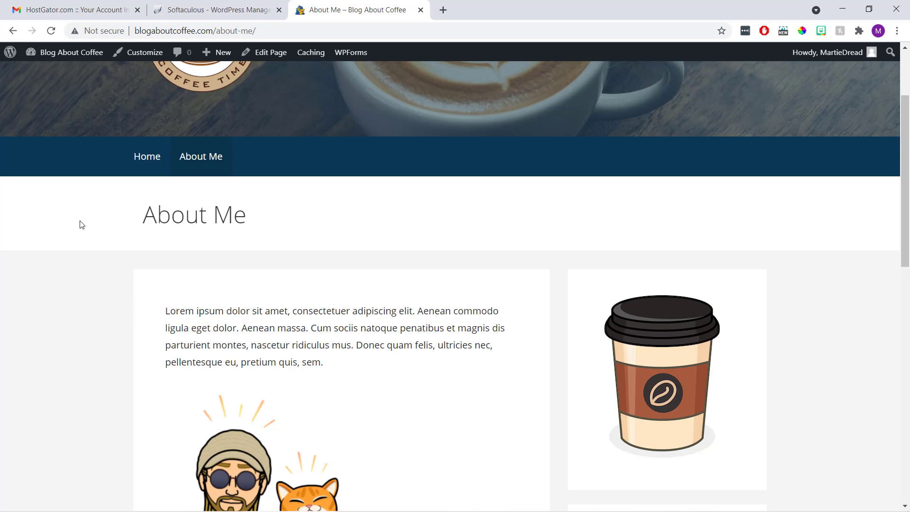
{"action": "scroll", "coordinate": [82, 225], "scroll_direction": "up", "scroll_amount": 3}
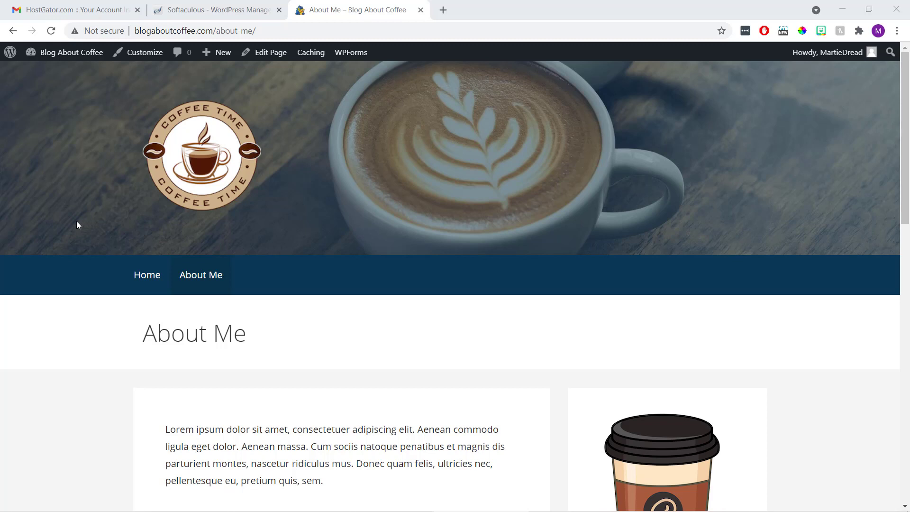
Start a new post from the dashboard titled 'How to Make a Cup of Coffee'
{"action": "left_click", "coordinate": [72, 55]}
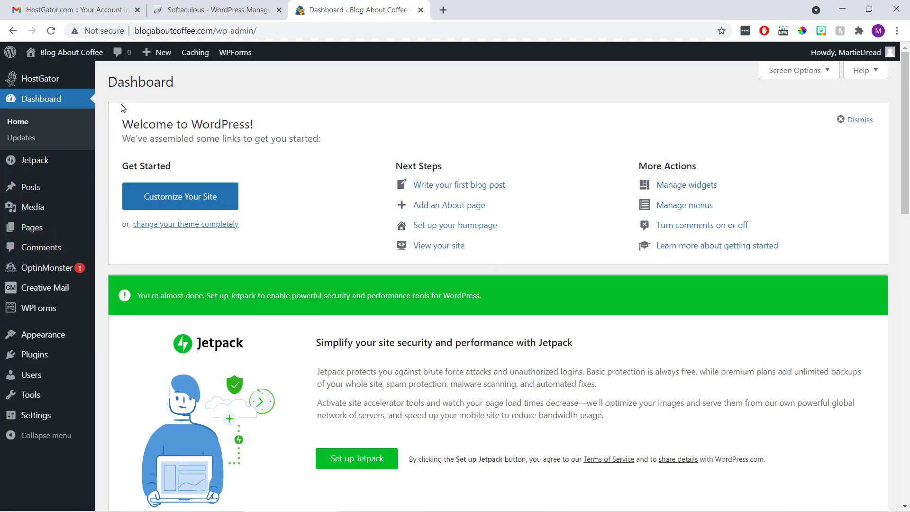
{"action": "mouse_move", "coordinate": [47, 189]}
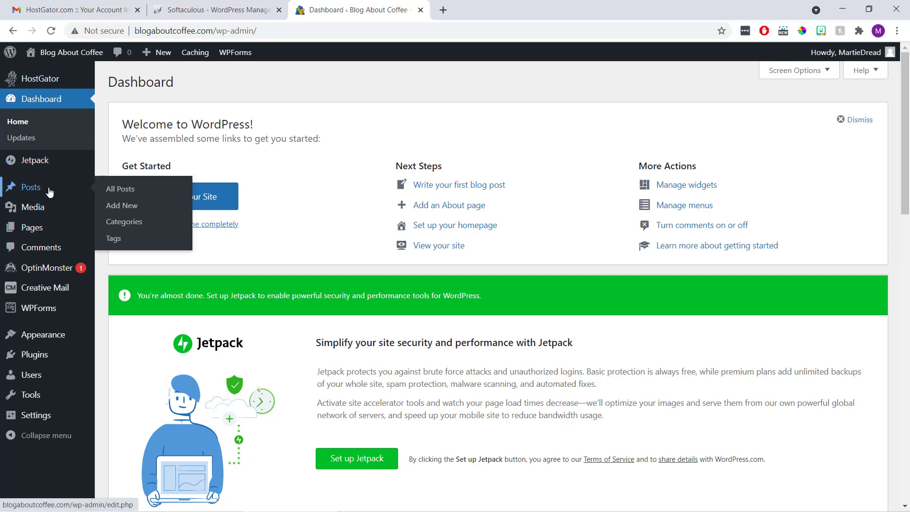
{"action": "left_click", "coordinate": [121, 212]}
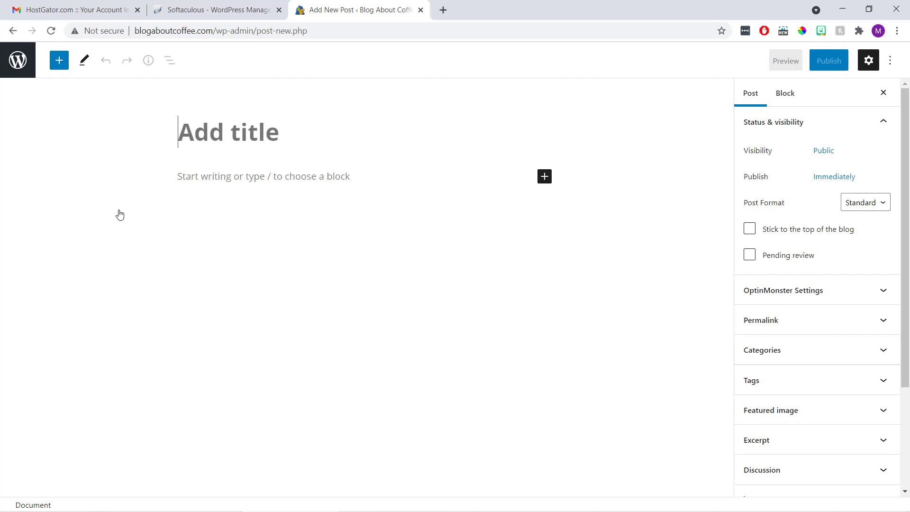
{"action": "type", "text": "How to M"}
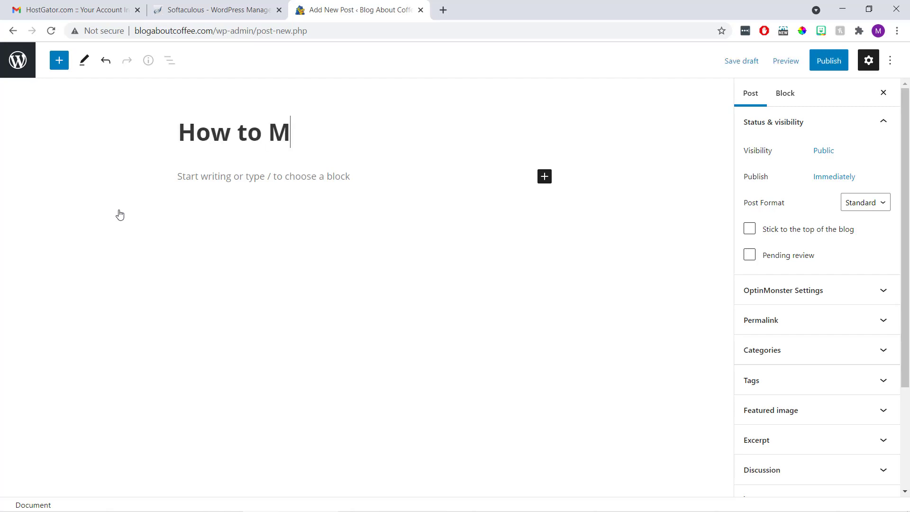
{"action": "type", "text": "ake a Cup "}
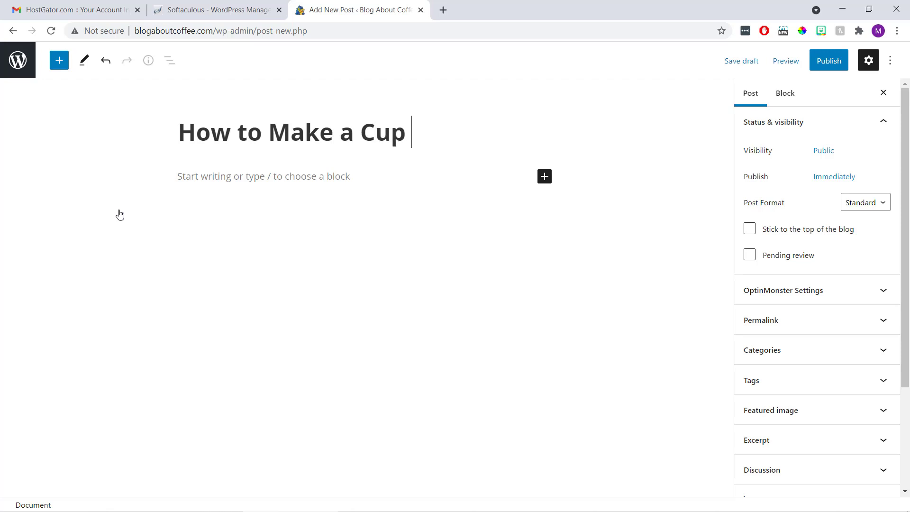
{"action": "type", "text": "of Coffee"}
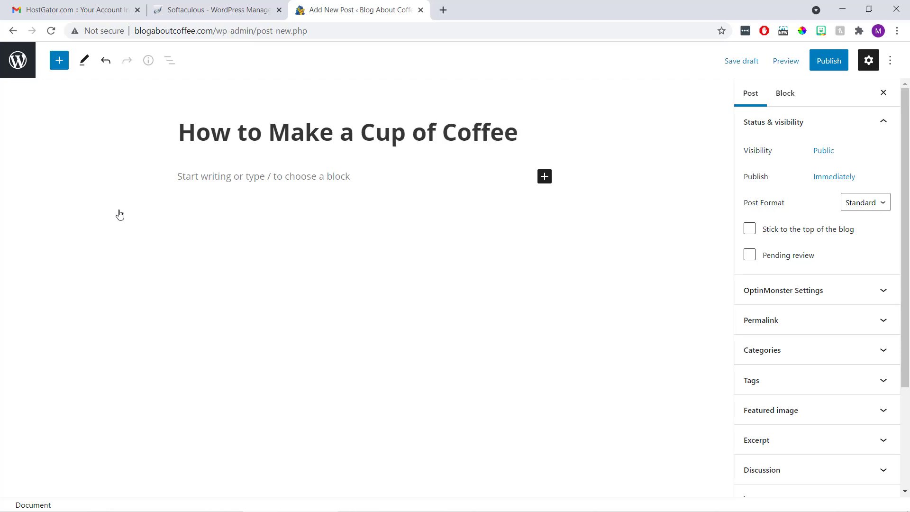
Type the test sentence 'This is a blog post...' in the first paragraph, then delete it
{"action": "left_click", "coordinate": [201, 177]}
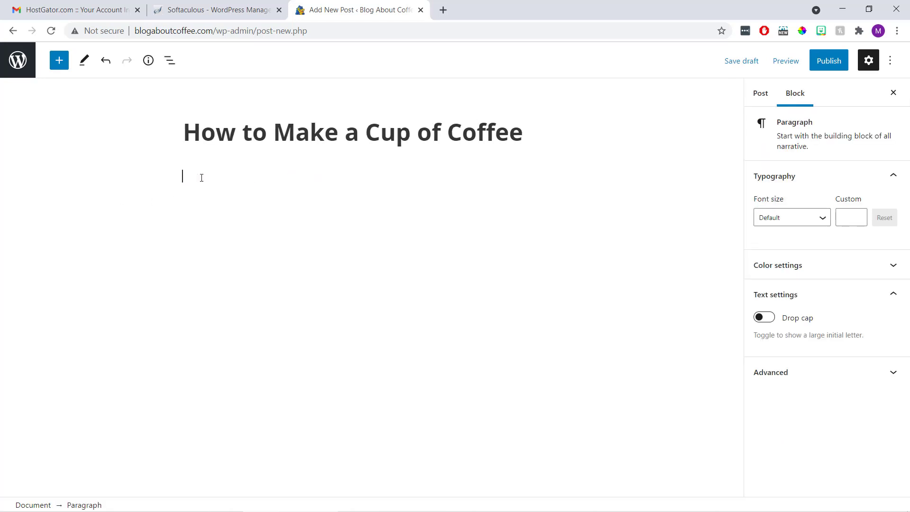
{"action": "type", "text": "This is a blog post..."}
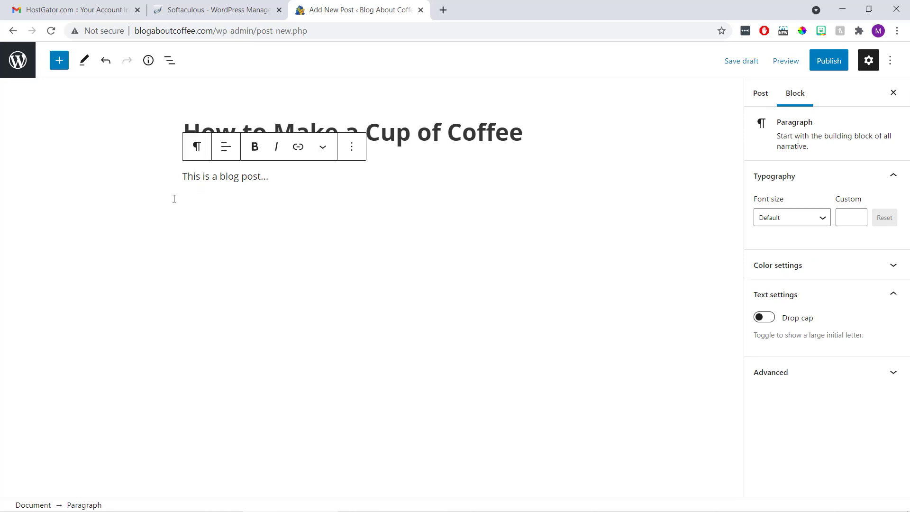
{"action": "left_click_drag", "start_coordinate": [270, 176], "coordinate": [183, 182]}
{"action": "key", "text": "BackSpace"}
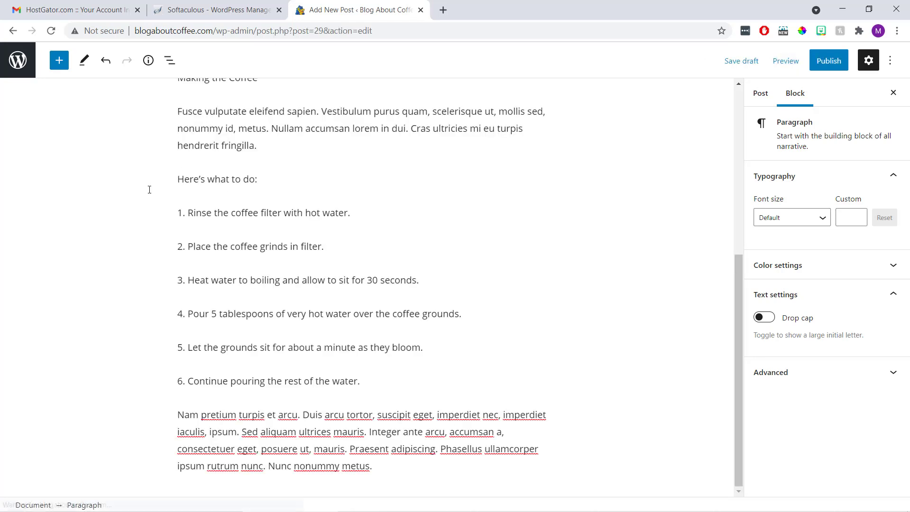
{"action": "scroll", "coordinate": [133, 175], "scroll_direction": "up", "scroll_amount": 6}
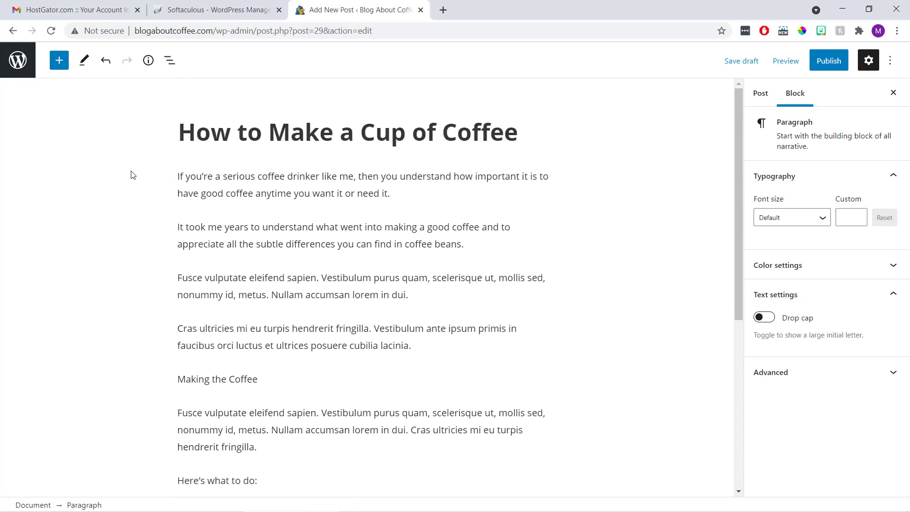
{"action": "scroll", "coordinate": [132, 175], "scroll_direction": "down", "scroll_amount": 3}
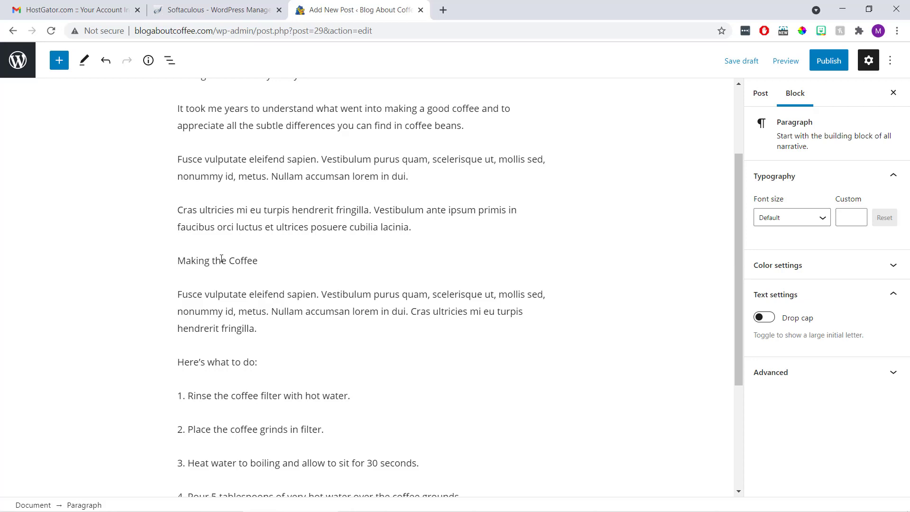
Convert the 'Making the Coffee' paragraph into an H2 heading above the brewing steps
{"action": "left_click", "coordinate": [221, 261]}
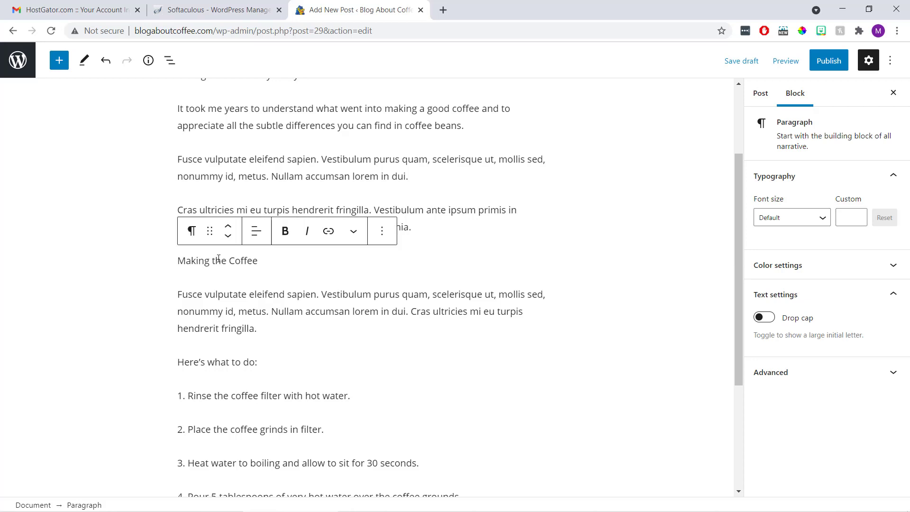
{"action": "left_click", "coordinate": [190, 233]}
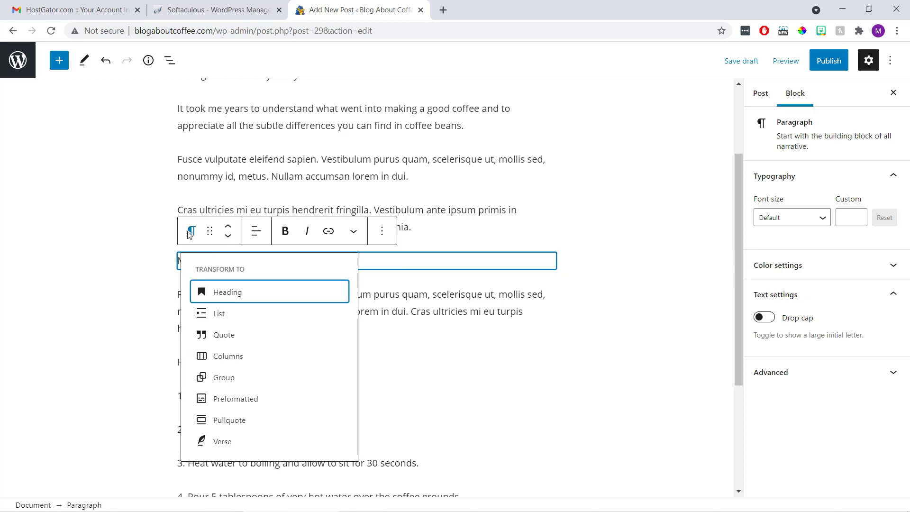
{"action": "left_click", "coordinate": [228, 292]}
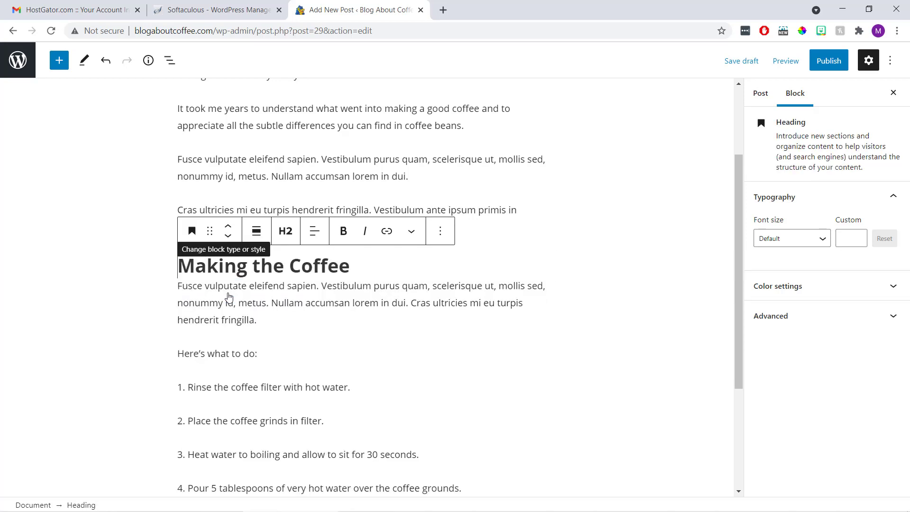
{"action": "left_click", "coordinate": [105, 240]}
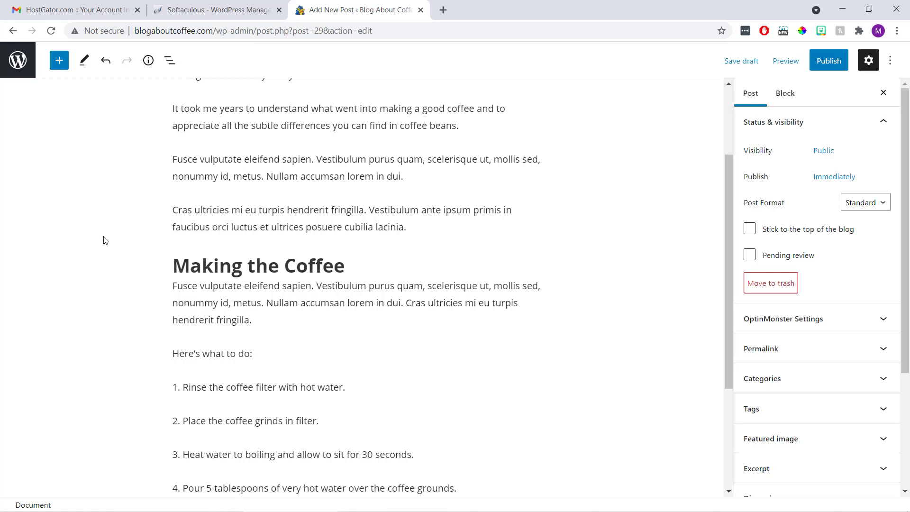
{"action": "scroll", "coordinate": [105, 240], "scroll_direction": "up", "scroll_amount": 3}
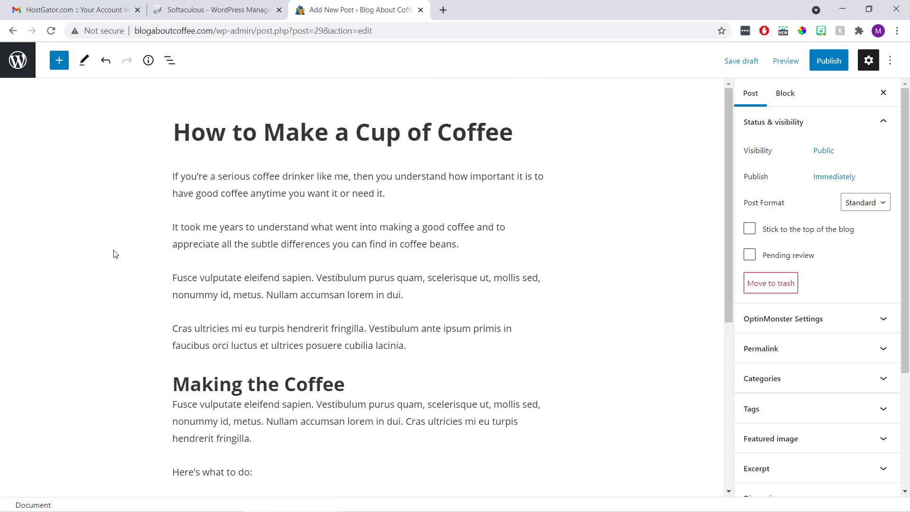
Insert an image block with the uploaded 'coffee cup (post image)' file after 'coffee beans.'
{"action": "left_click", "coordinate": [476, 246]}
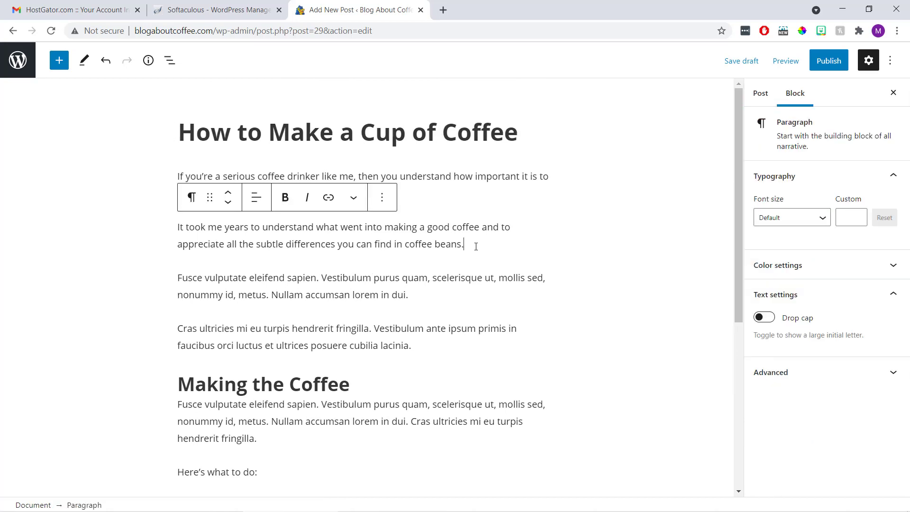
{"action": "key", "text": "Return"}
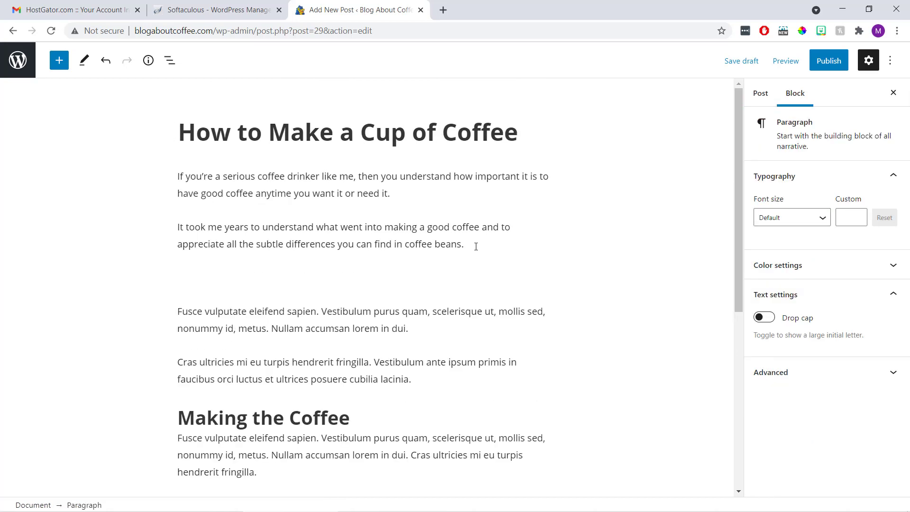
{"action": "left_click", "coordinate": [547, 282]}
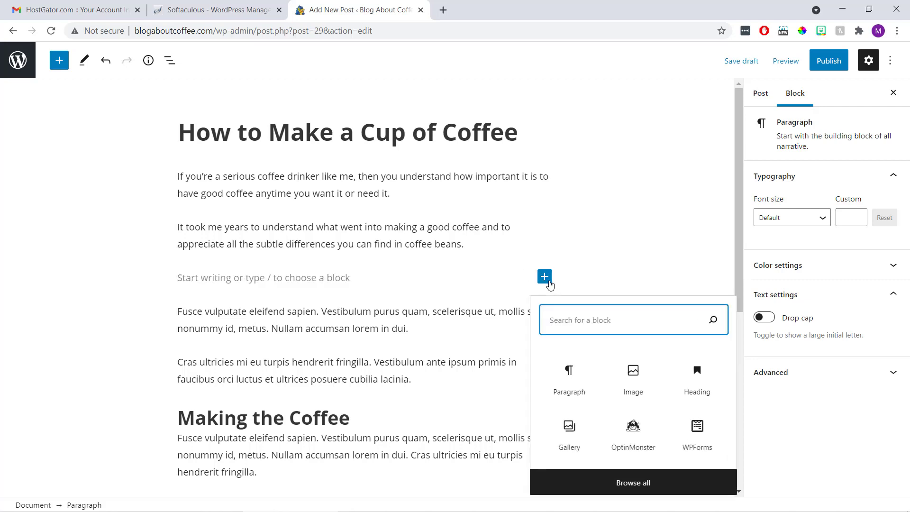
{"action": "left_click", "coordinate": [626, 389]}
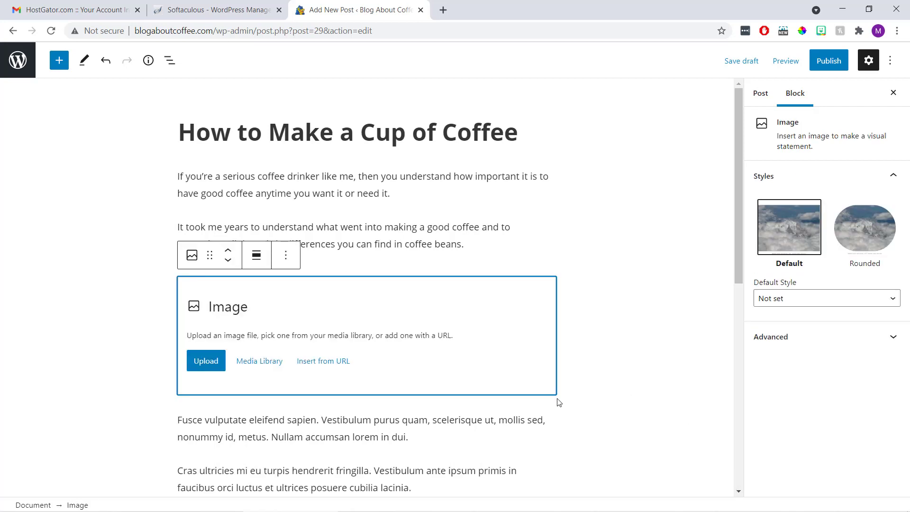
{"action": "left_click", "coordinate": [200, 365]}
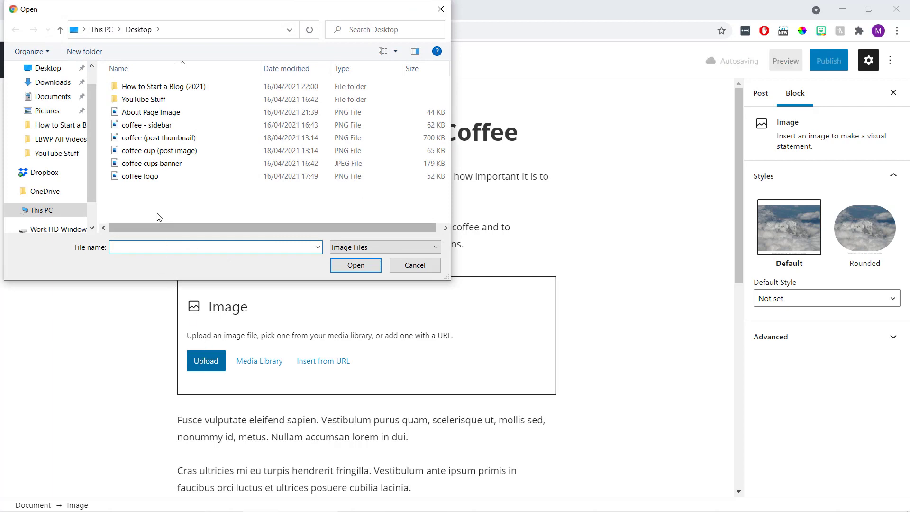
{"action": "left_click", "coordinate": [175, 150]}
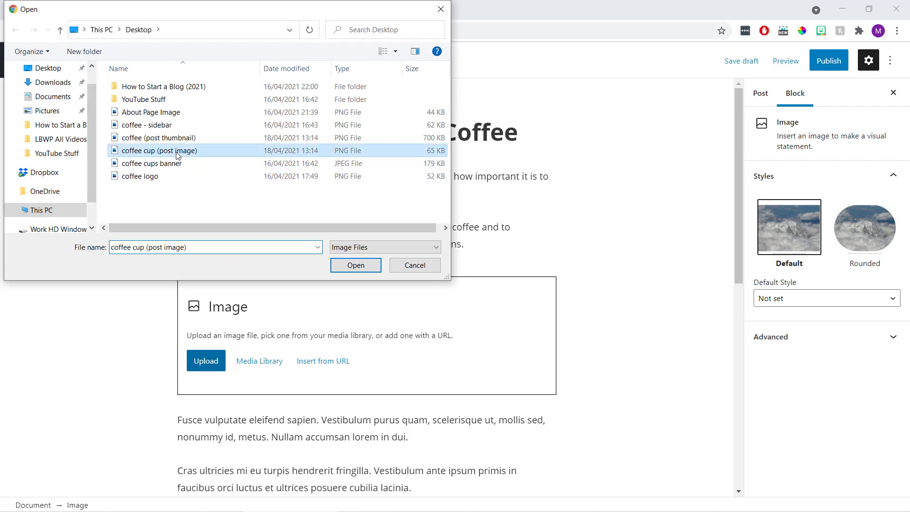
{"action": "left_click", "coordinate": [355, 265]}
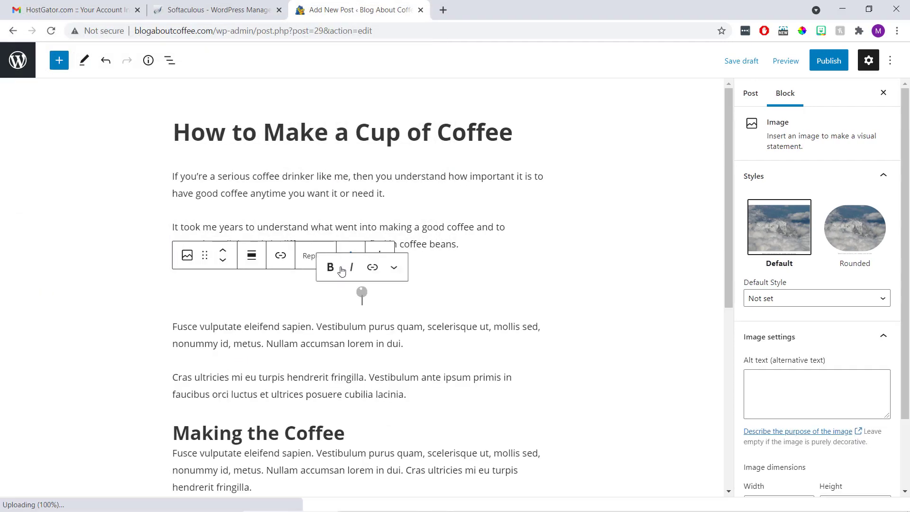
{"action": "left_click", "coordinate": [105, 270]}
{"action": "scroll", "coordinate": [105, 270], "scroll_direction": "down", "scroll_amount": 3}
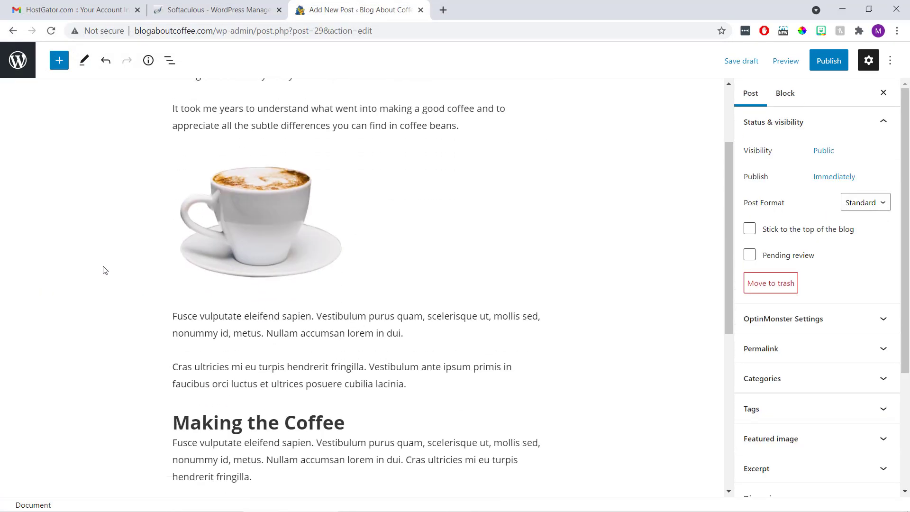
{"action": "scroll", "coordinate": [106, 270], "scroll_direction": "up", "scroll_amount": 3}
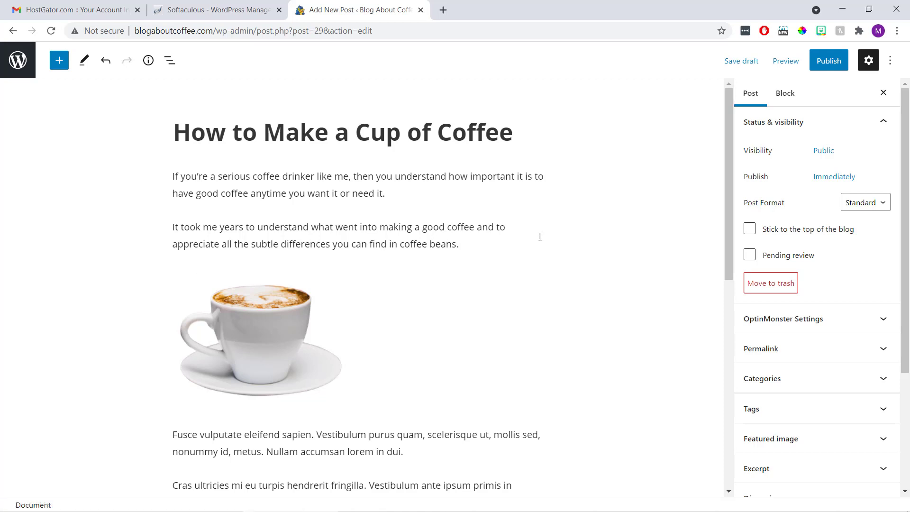
{"action": "scroll", "coordinate": [682, 299], "scroll_direction": "down", "scroll_amount": 3}
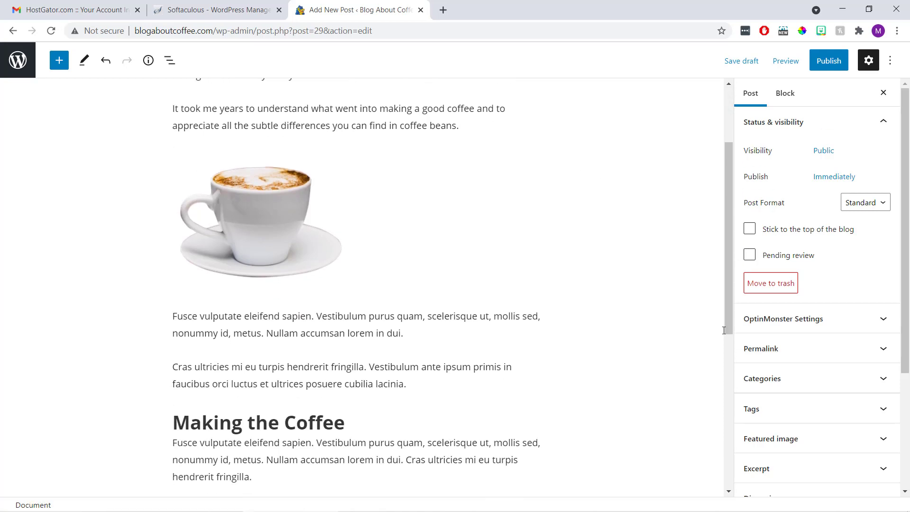
{"action": "scroll", "coordinate": [839, 326], "scroll_direction": "down", "scroll_amount": 3}
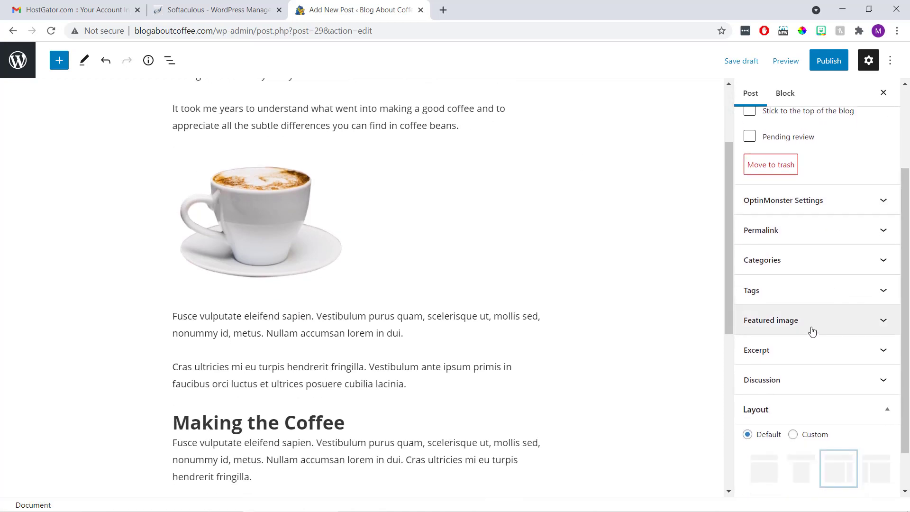
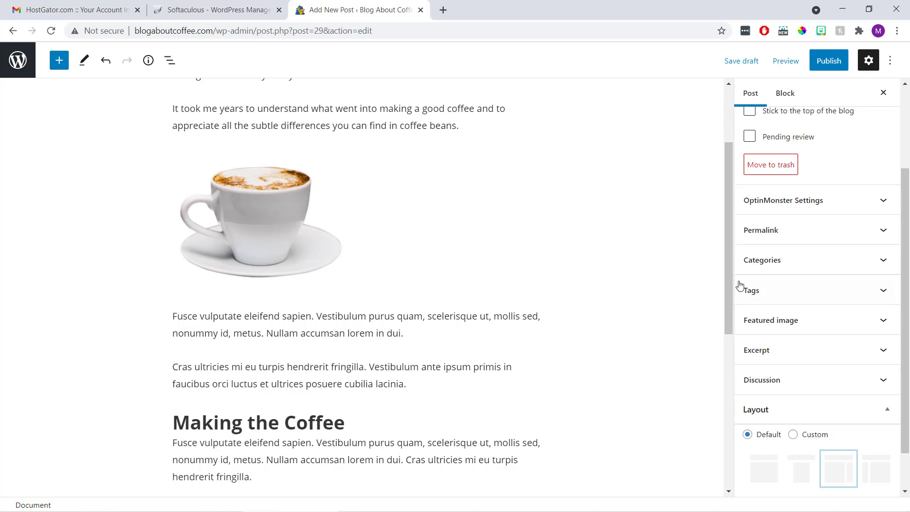
Create a new 'Coffee' category and have it ticked for the post
{"action": "left_click", "coordinate": [794, 258]}
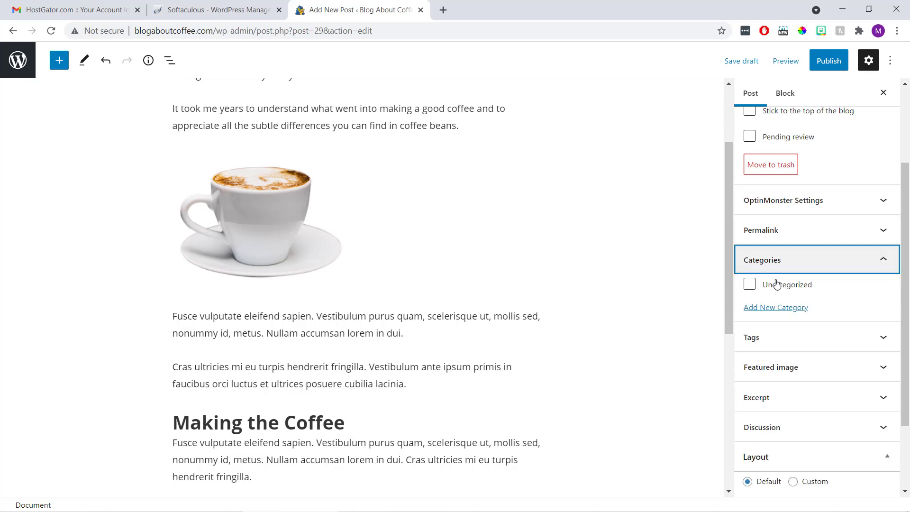
{"action": "left_click", "coordinate": [790, 310]}
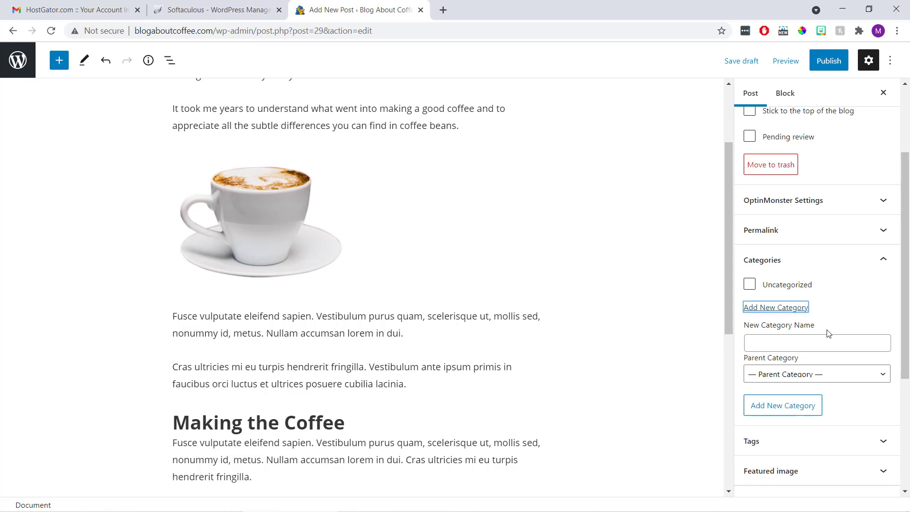
{"action": "left_click", "coordinate": [824, 343]}
{"action": "type", "text": "Coffee"}
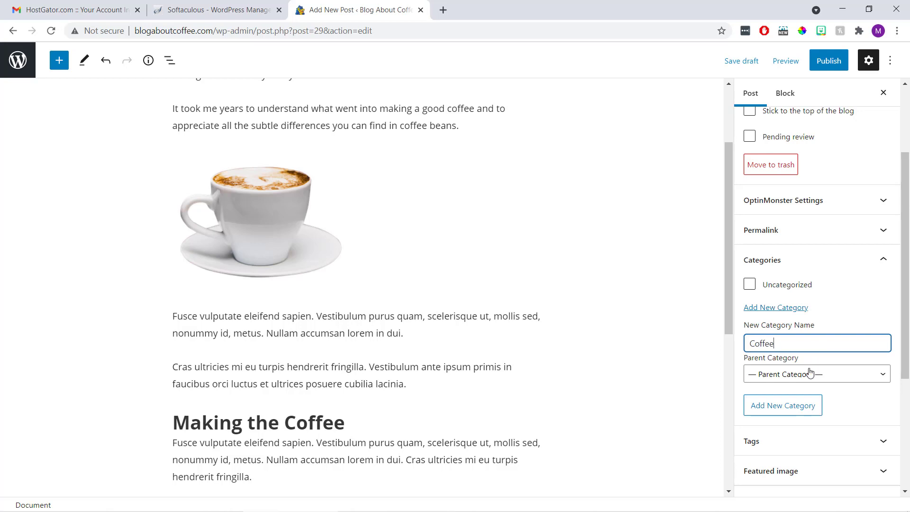
{"action": "left_click", "coordinate": [805, 408]}
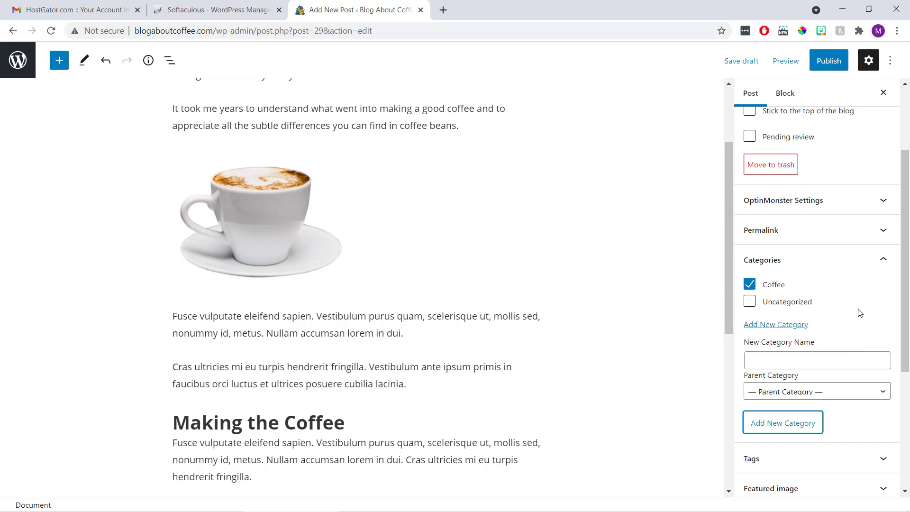
{"action": "scroll", "coordinate": [858, 312], "scroll_direction": "down", "scroll_amount": 4}
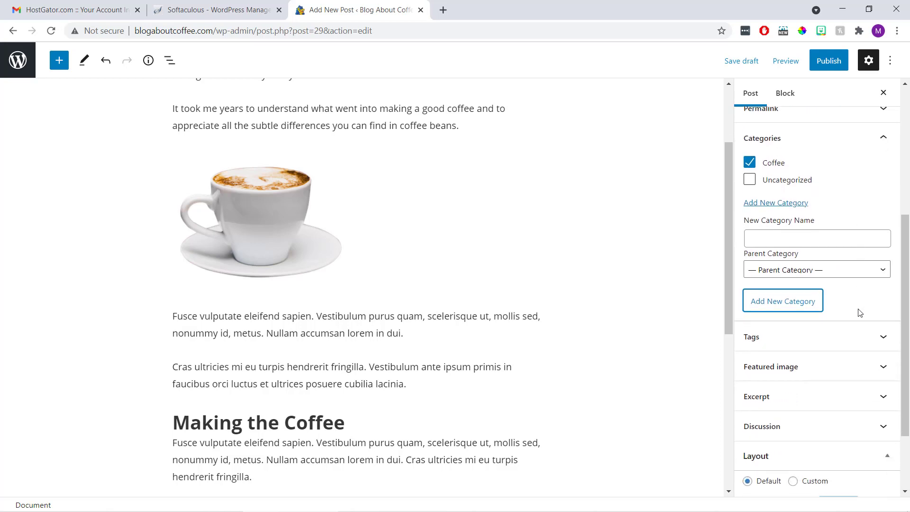
Add the tags 'coffee tutorial', 'how to make coffee' and 'best cup of coffee' to the post
{"action": "left_click", "coordinate": [861, 293]}
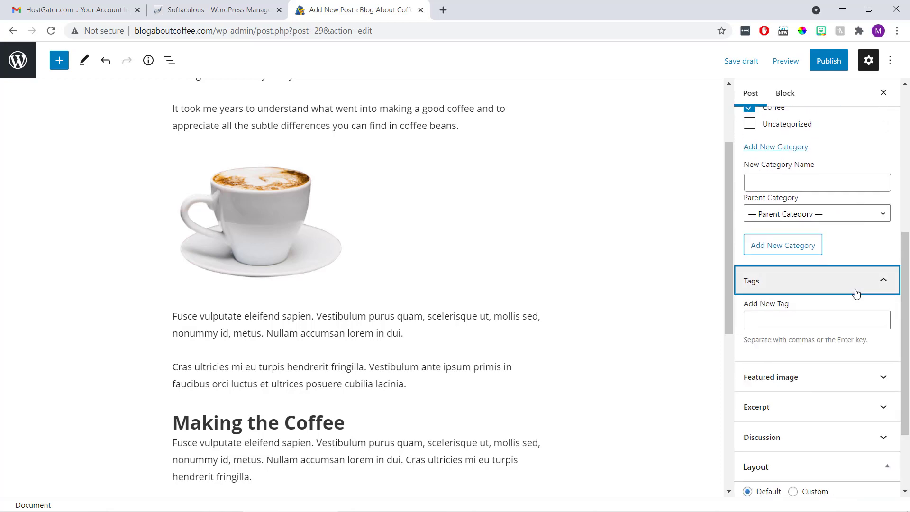
{"action": "left_click", "coordinate": [834, 318]}
{"action": "type", "text": "coff"}
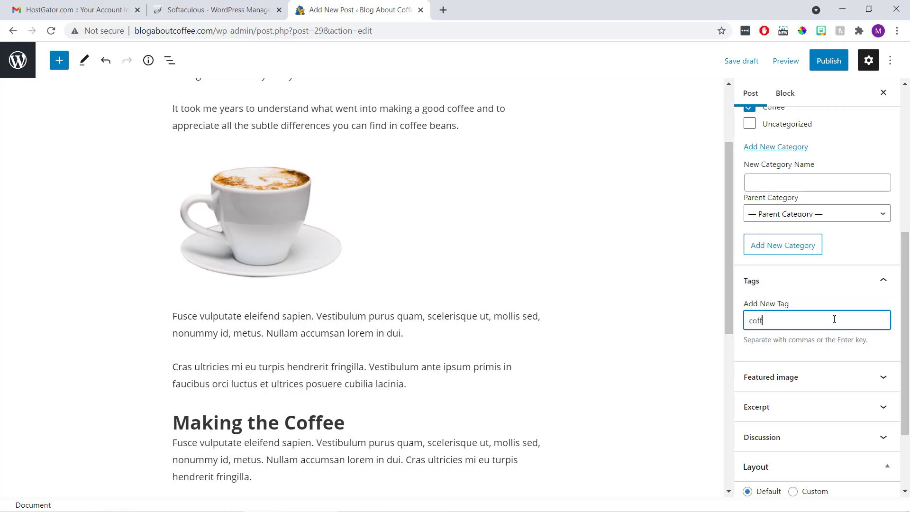
{"action": "type", "text": "ee tutorial"}
{"action": "key", "text": "Return"}
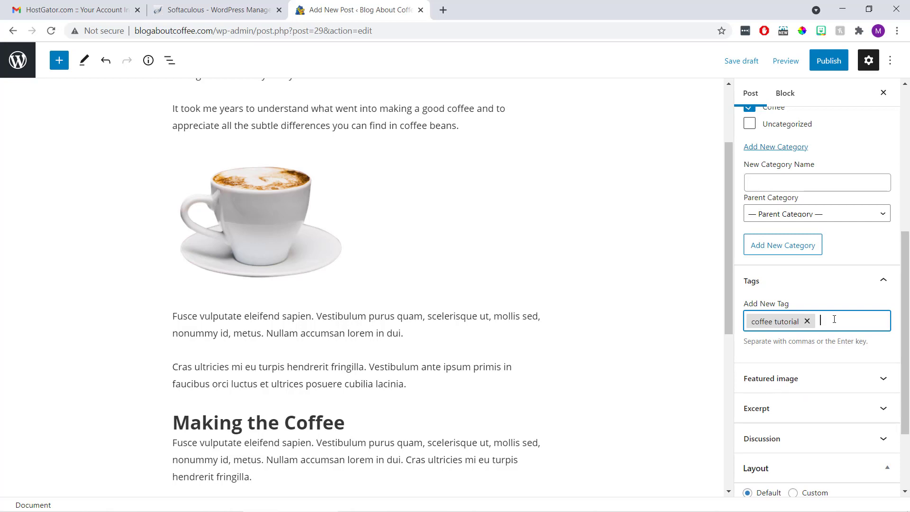
{"action": "type", "text": "how to make coffee"}
{"action": "key", "text": "Return"}
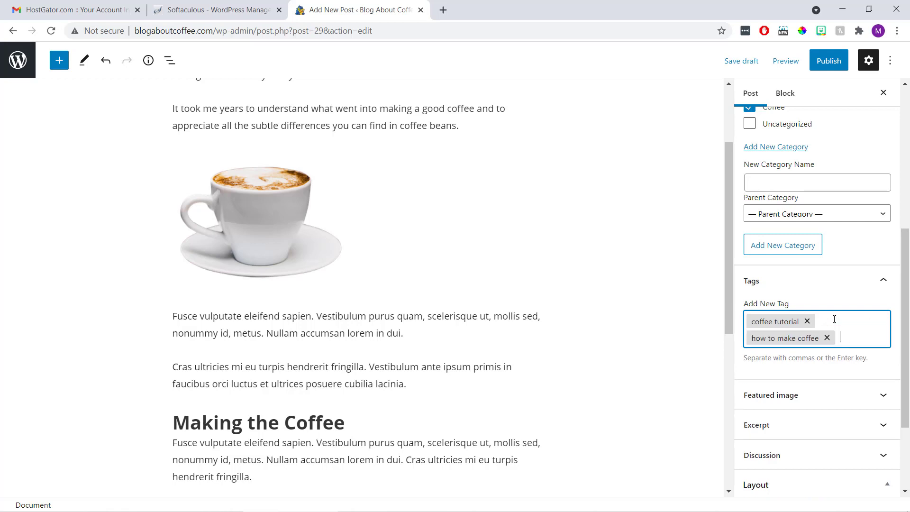
{"action": "type", "text": "best cup o"}
{"action": "type", "text": "f coffee"}
{"action": "key", "text": "Return"}
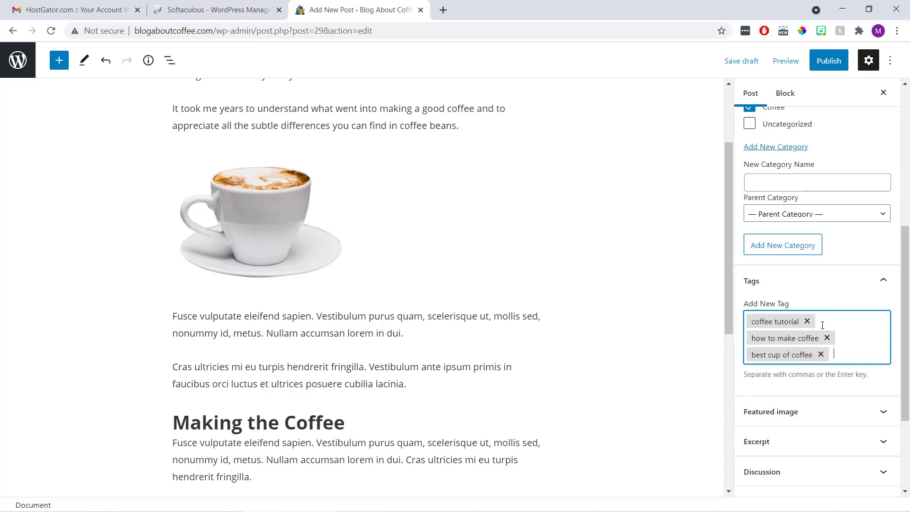
{"action": "left_click", "coordinate": [708, 362]}
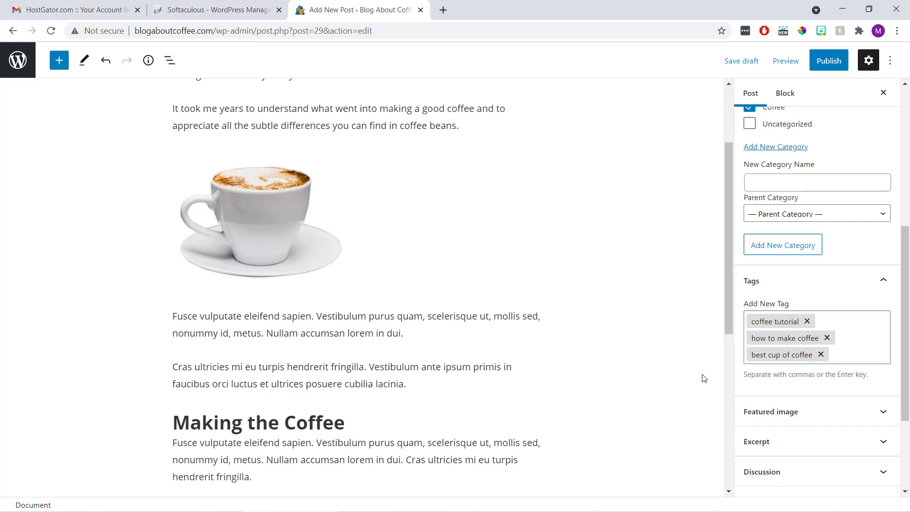
Upload the 'coffee (post thumbnail)' picture and set it as the featured image
{"action": "left_click", "coordinate": [795, 415]}
{"action": "scroll", "coordinate": [795, 415], "scroll_direction": "down", "scroll_amount": 3}
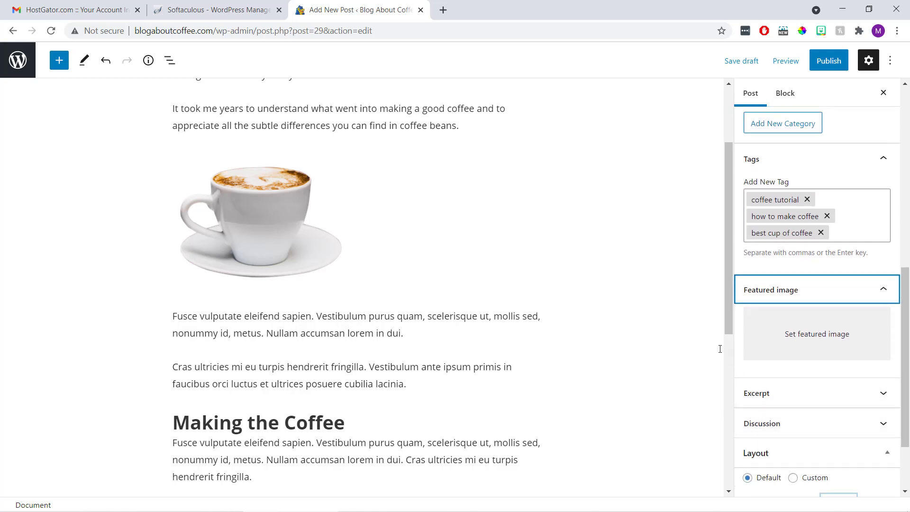
{"action": "left_click", "coordinate": [815, 338]}
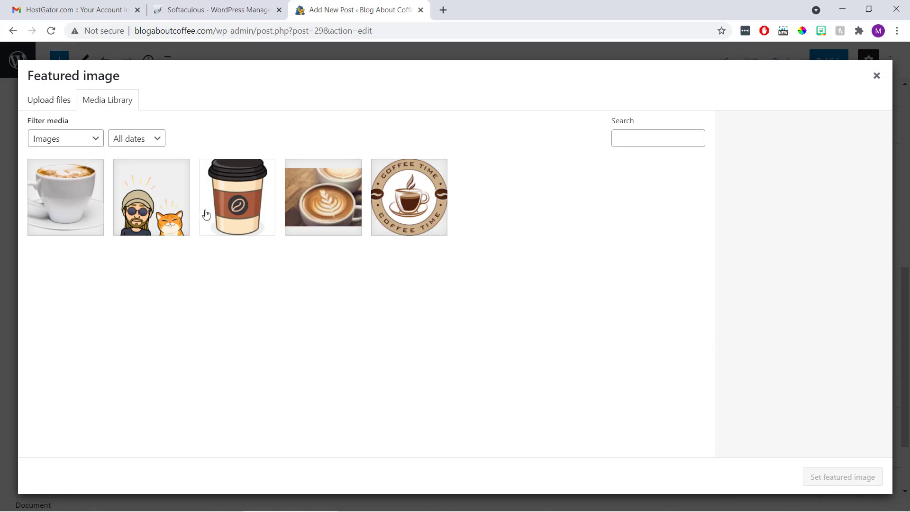
{"action": "left_click", "coordinate": [56, 106]}
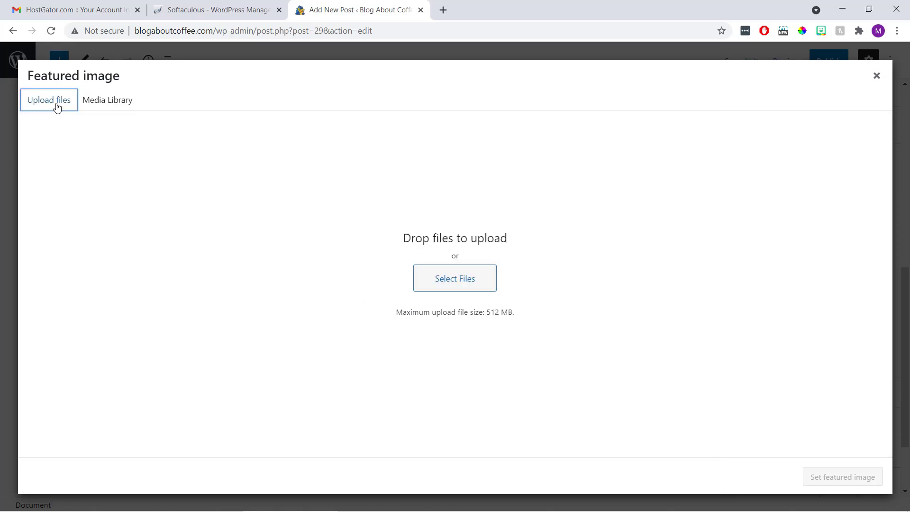
{"action": "left_click", "coordinate": [441, 276]}
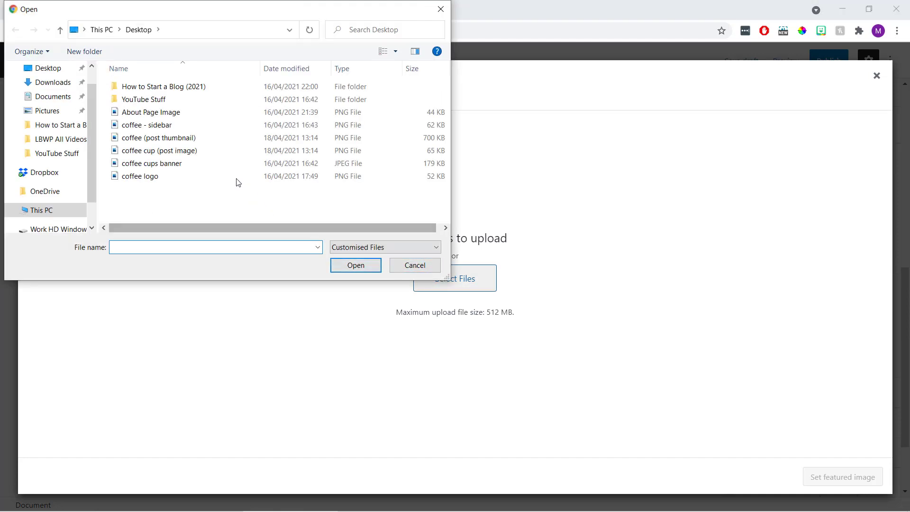
{"action": "left_click", "coordinate": [216, 141]}
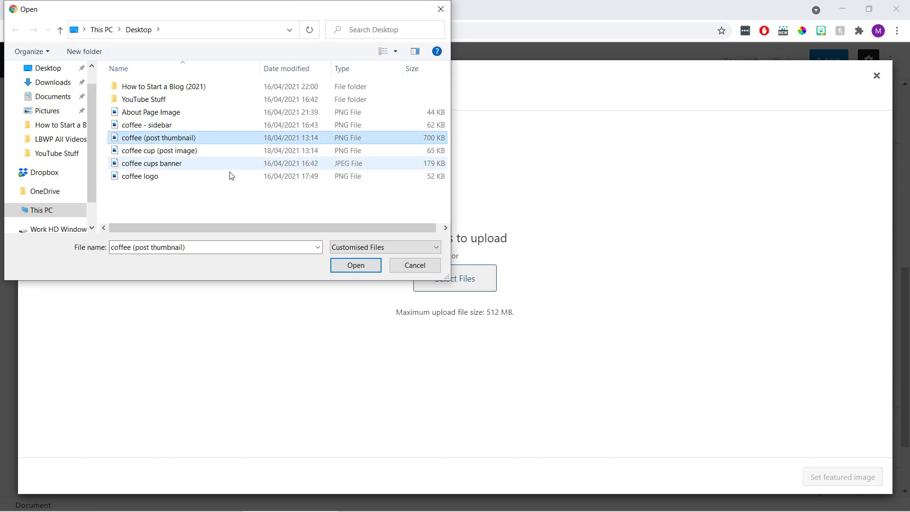
{"action": "left_click", "coordinate": [355, 265]}
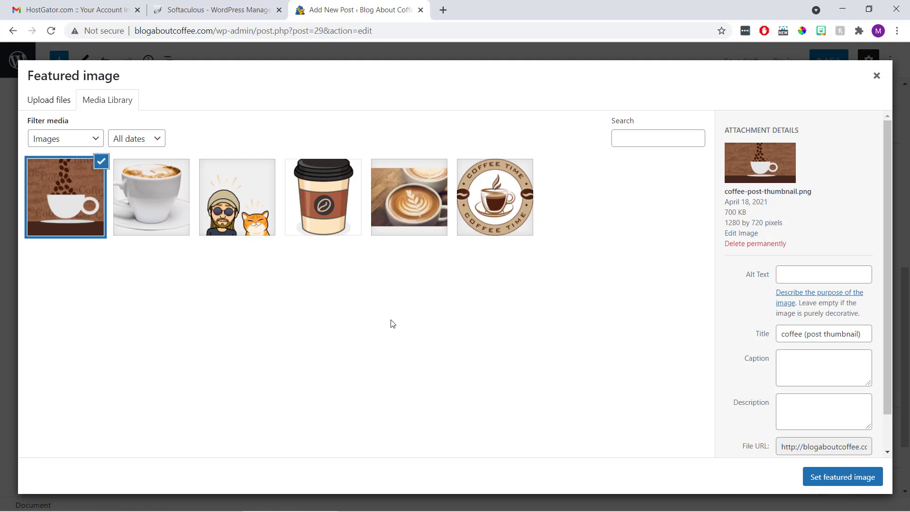
{"action": "left_click", "coordinate": [834, 478]}
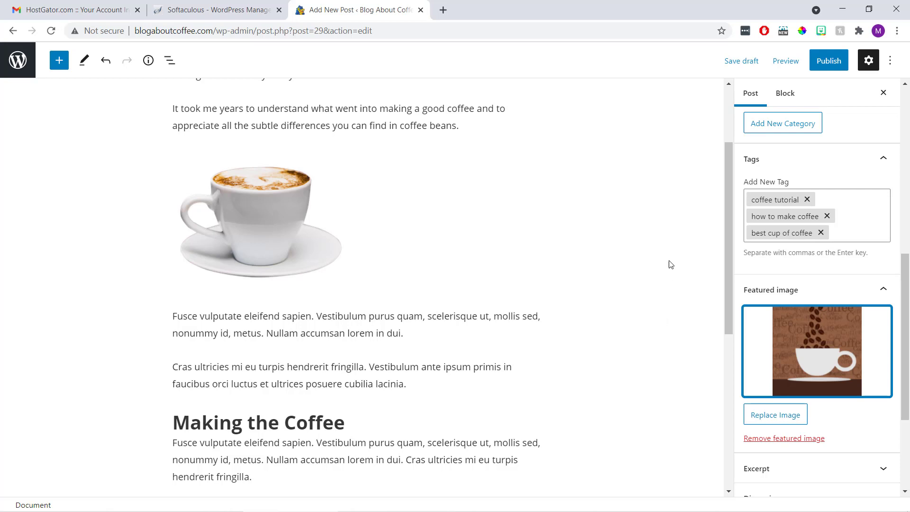
Publish 'How to Make a Cup of Coffee' and open the live post
{"action": "left_click", "coordinate": [828, 62]}
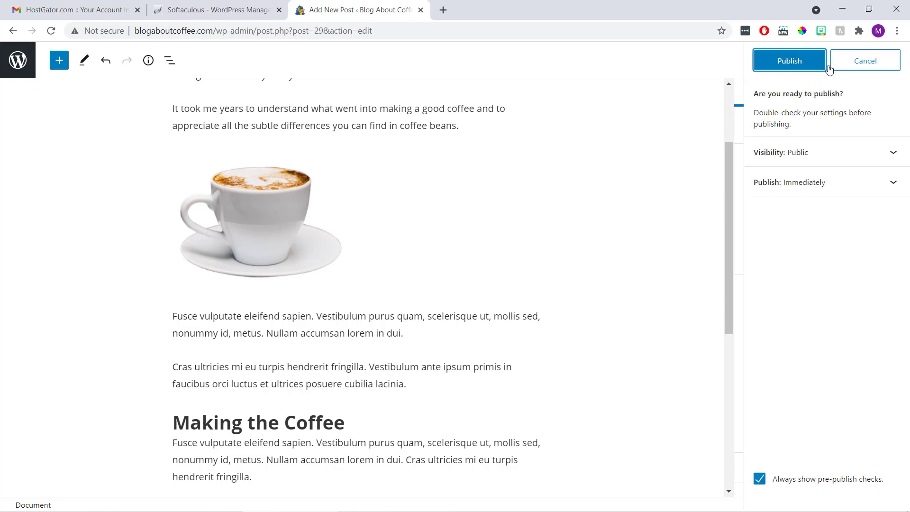
{"action": "left_click", "coordinate": [789, 61]}
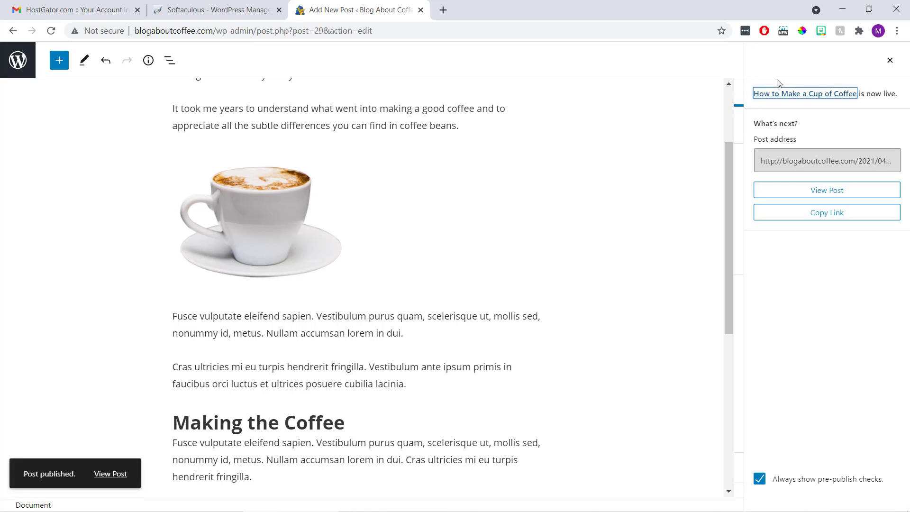
{"action": "left_click", "coordinate": [799, 199]}
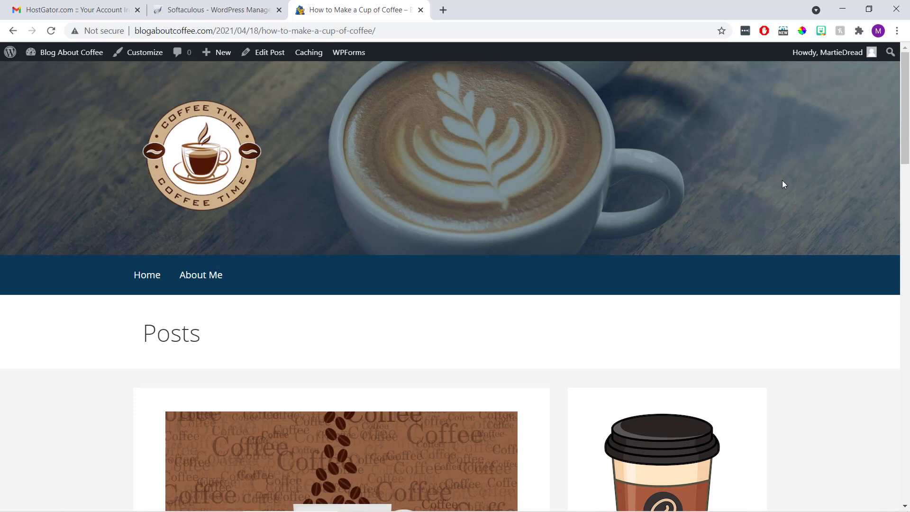
{"action": "scroll", "coordinate": [783, 183], "scroll_direction": "down", "scroll_amount": 5}
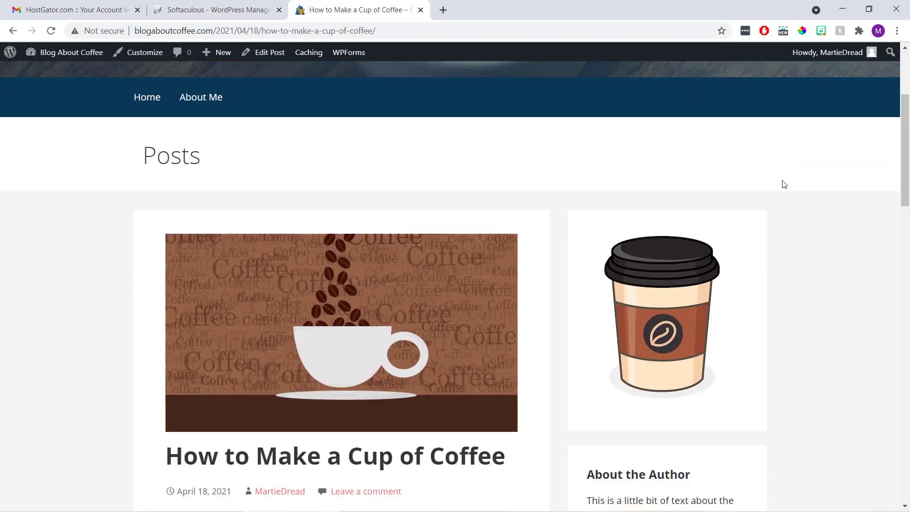
{"action": "scroll", "coordinate": [784, 185], "scroll_direction": "down", "scroll_amount": 3}
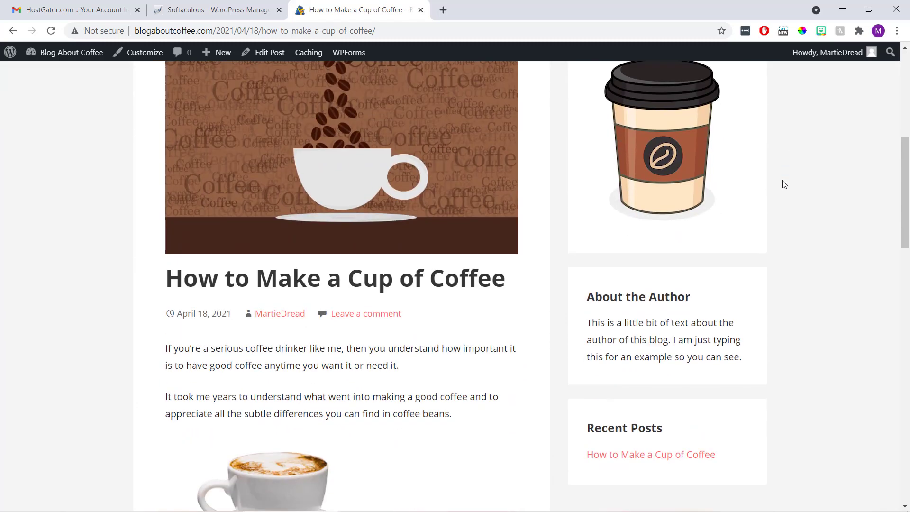
{"action": "scroll", "coordinate": [784, 184], "scroll_direction": "down", "scroll_amount": 5}
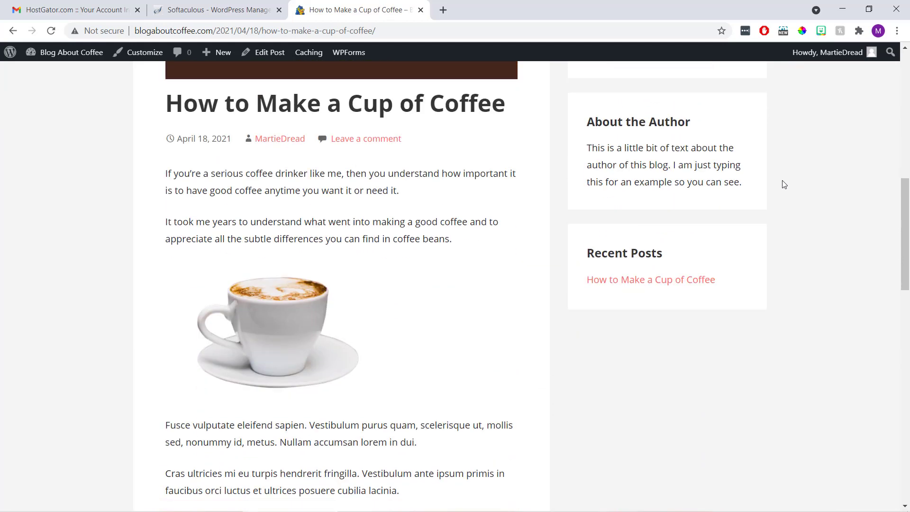
{"action": "scroll", "coordinate": [784, 184], "scroll_direction": "down", "scroll_amount": 5}
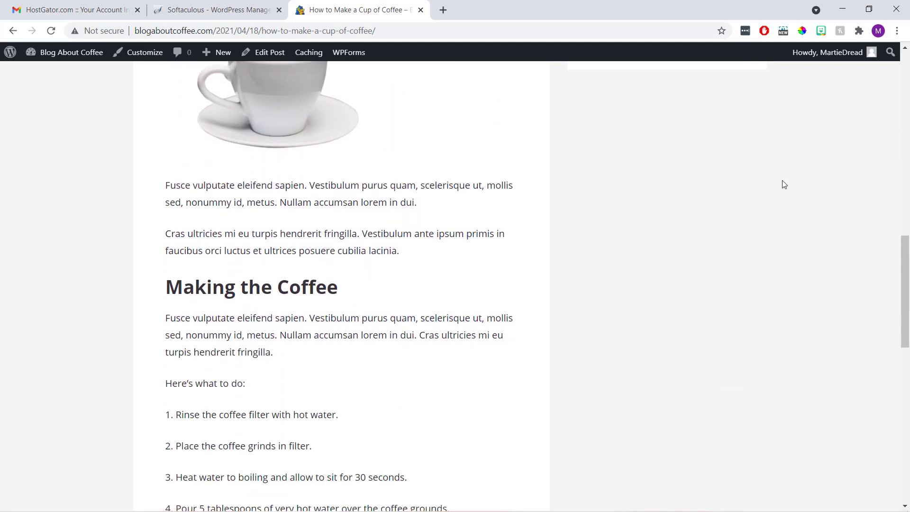
{"action": "scroll", "coordinate": [784, 184], "scroll_direction": "down", "scroll_amount": 5}
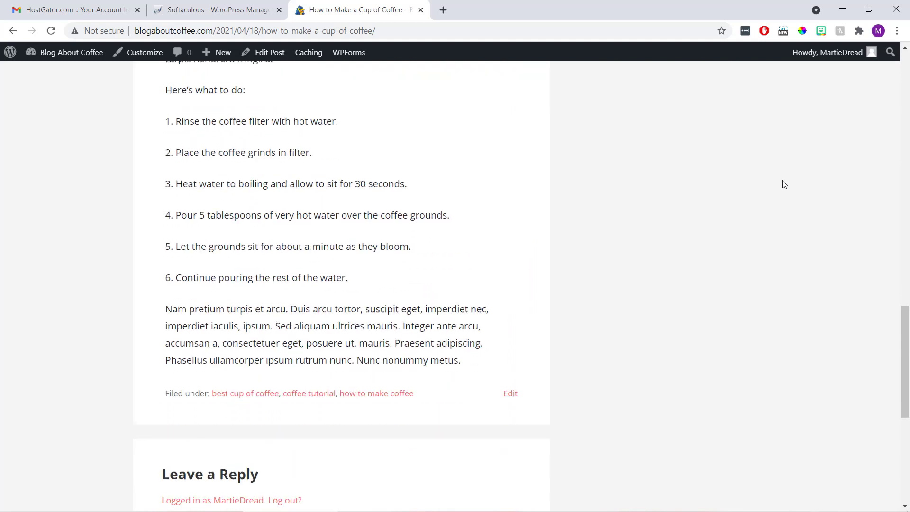
{"action": "scroll", "coordinate": [784, 185], "scroll_direction": "down", "scroll_amount": 6}
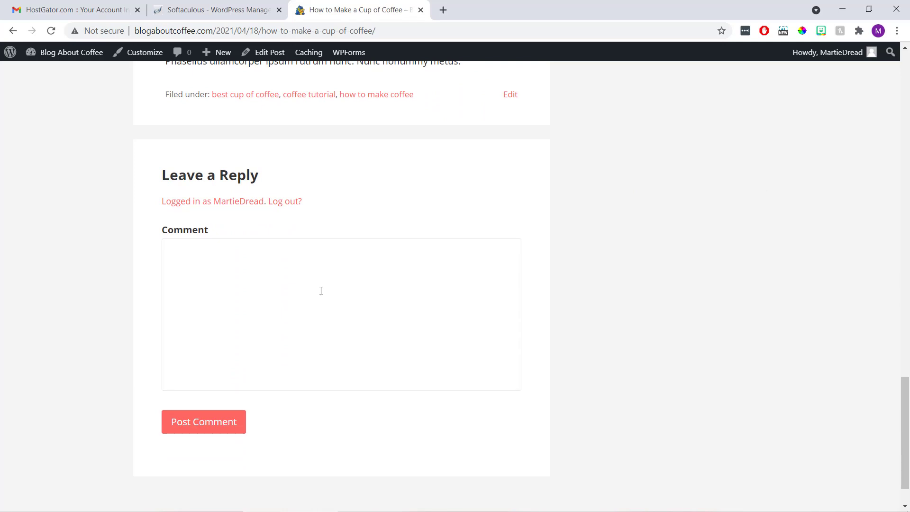
{"action": "scroll", "coordinate": [321, 291], "scroll_direction": "up", "scroll_amount": 11}
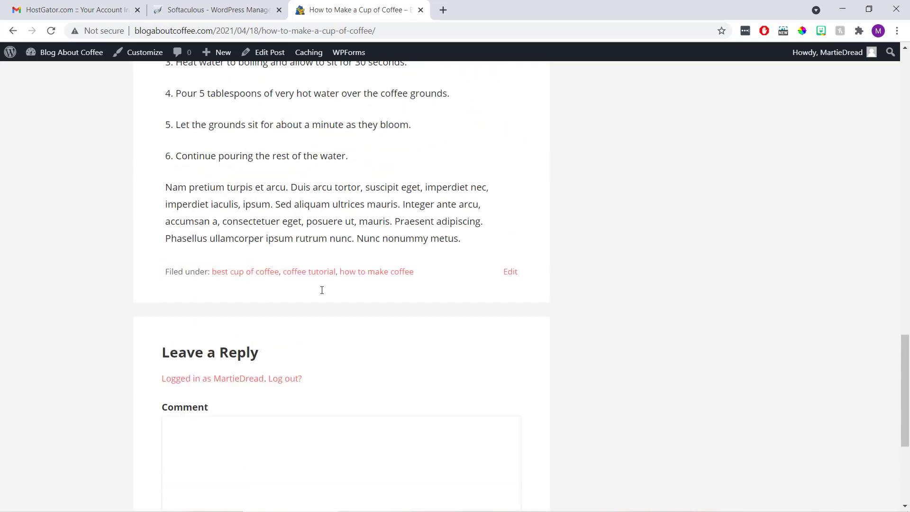
{"action": "scroll", "coordinate": [322, 291], "scroll_direction": "up", "scroll_amount": 15}
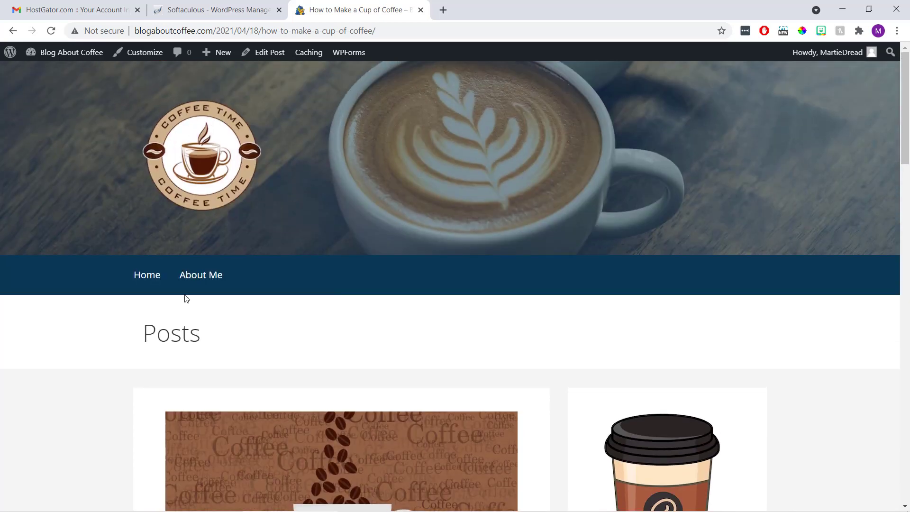
Open the coffee post from the blog home page, then return home and reload it
{"action": "left_click", "coordinate": [139, 278]}
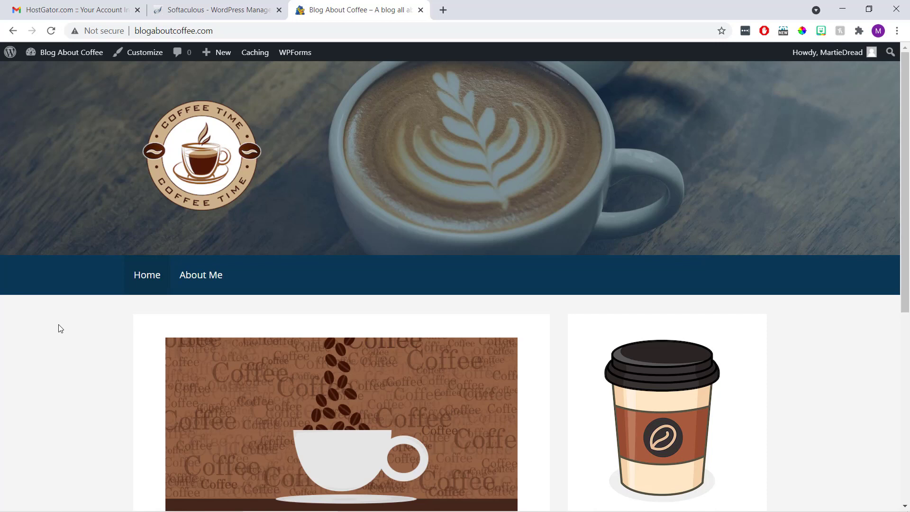
{"action": "scroll", "coordinate": [60, 329], "scroll_direction": "down", "scroll_amount": 5}
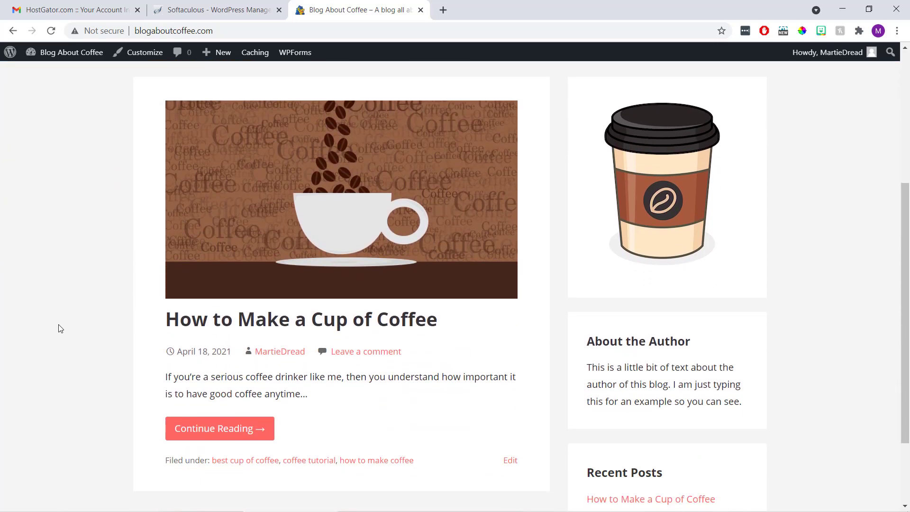
{"action": "left_click", "coordinate": [210, 431]}
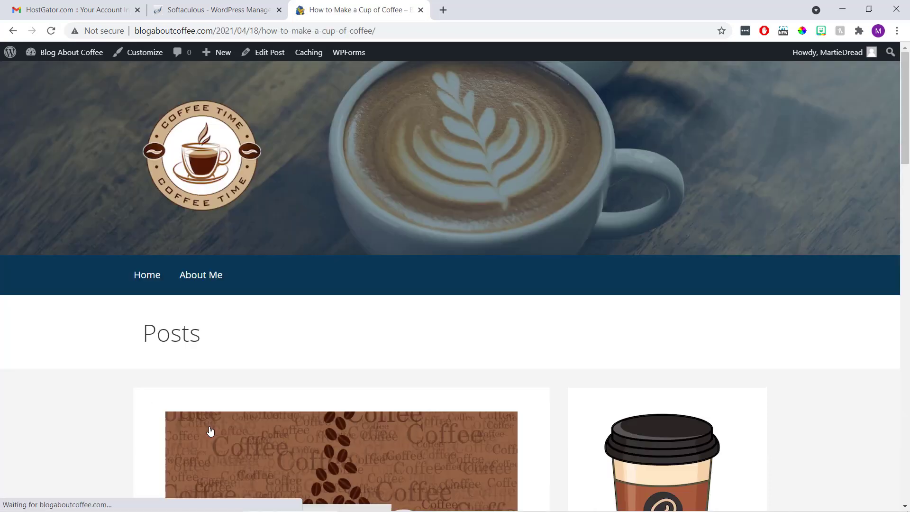
{"action": "scroll", "coordinate": [212, 426], "scroll_direction": "down", "scroll_amount": 5}
{"action": "scroll", "coordinate": [213, 430], "scroll_direction": "down", "scroll_amount": 3}
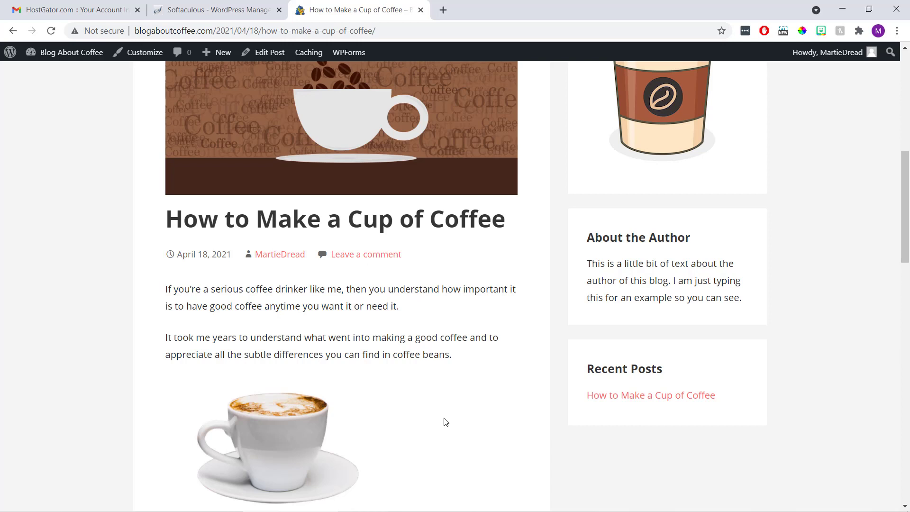
{"action": "left_click", "coordinate": [71, 52]}
{"action": "left_click", "coordinate": [51, 30]}
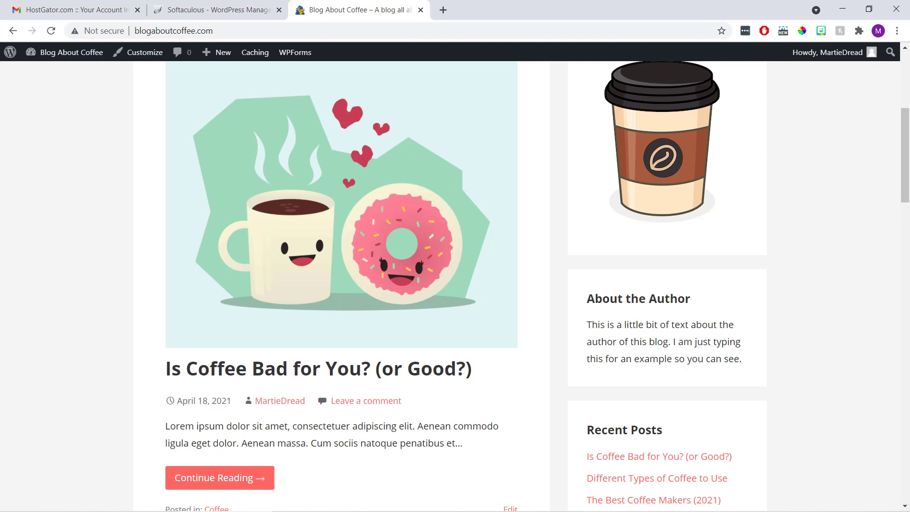
{"action": "scroll", "coordinate": [455, 284], "scroll_direction": "up", "scroll_amount": 6}
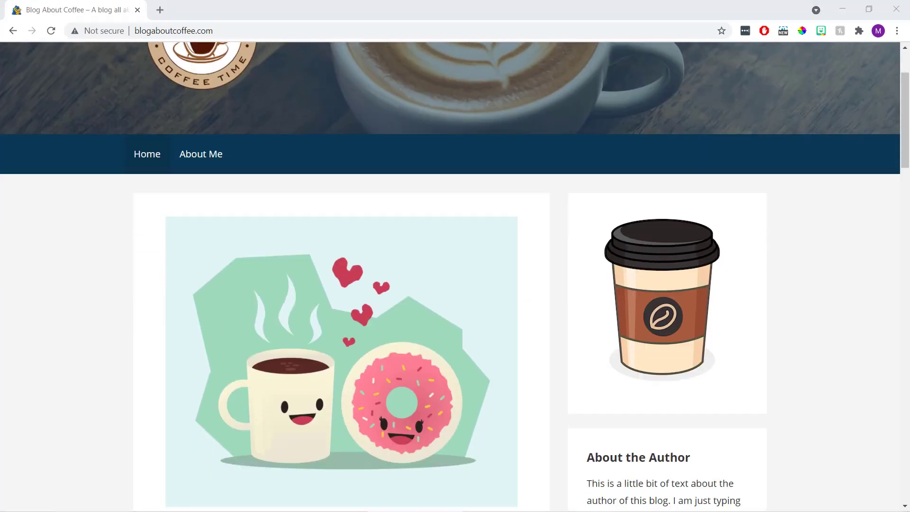
{"action": "scroll", "coordinate": [455, 284], "scroll_direction": "down", "scroll_amount": 5}
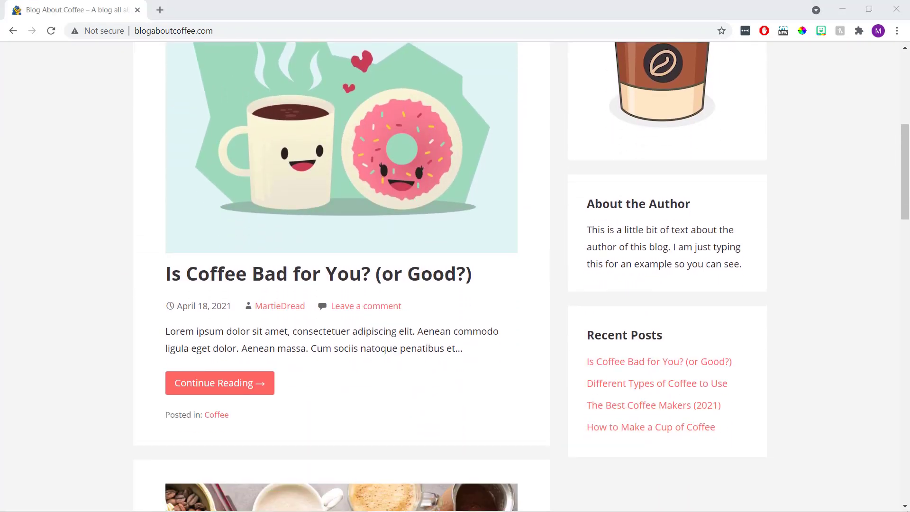
{"action": "scroll", "coordinate": [455, 285], "scroll_direction": "down", "scroll_amount": 7}
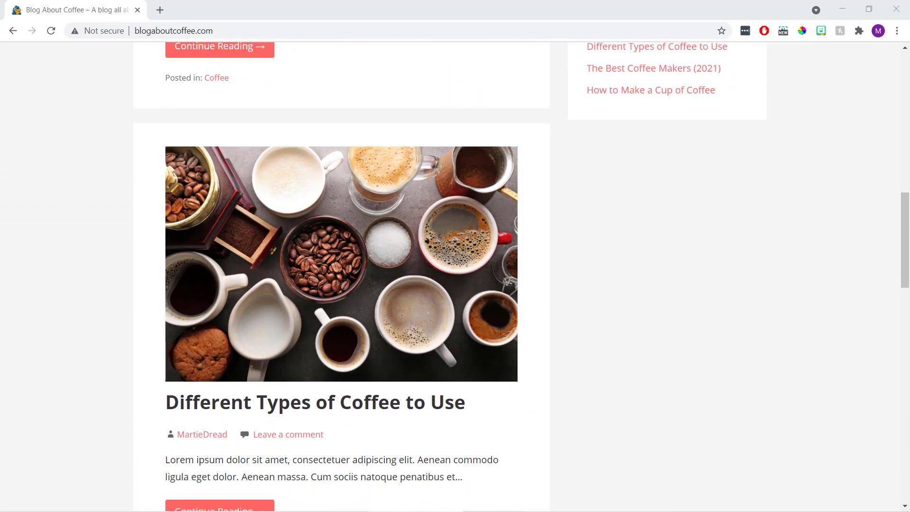
{"action": "scroll", "coordinate": [455, 285], "scroll_direction": "down", "scroll_amount": 2}
{"action": "scroll", "coordinate": [455, 284], "scroll_direction": "down", "scroll_amount": 5}
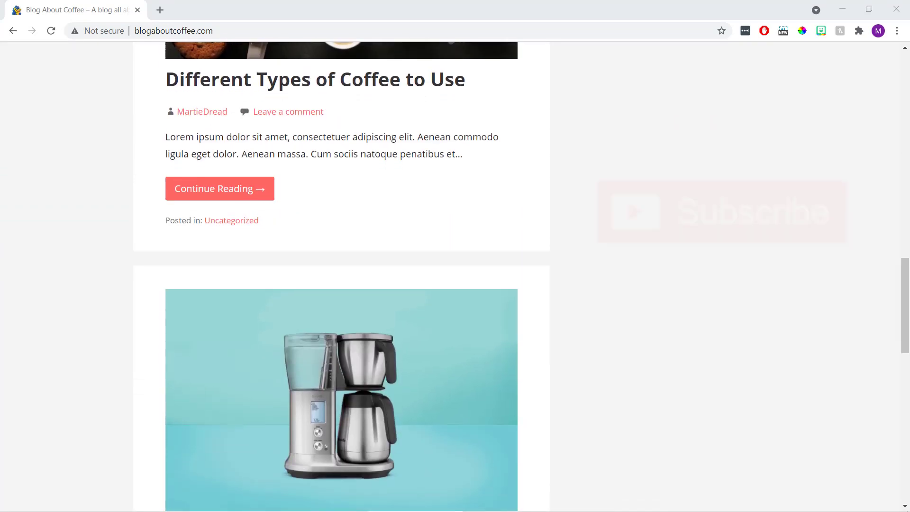
{"action": "scroll", "coordinate": [455, 284], "scroll_direction": "down", "scroll_amount": 7}
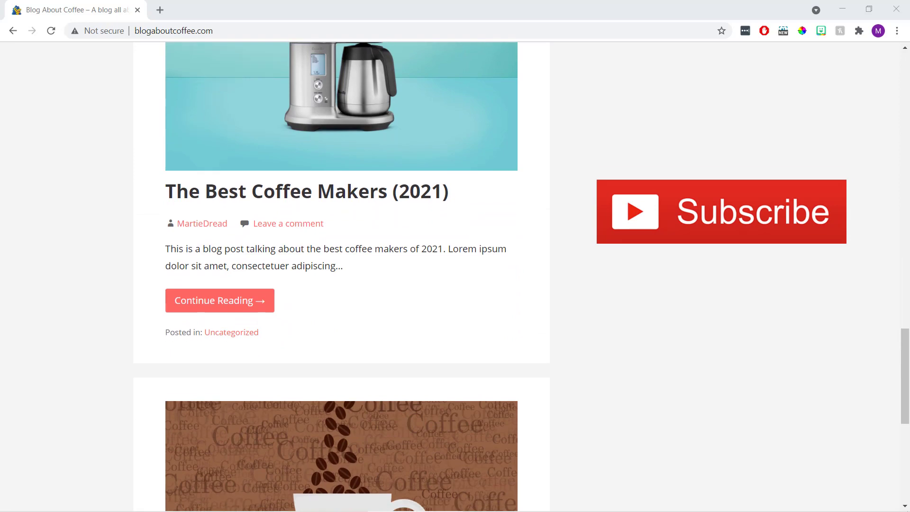
{"action": "scroll", "coordinate": [455, 284], "scroll_direction": "down", "scroll_amount": 8}
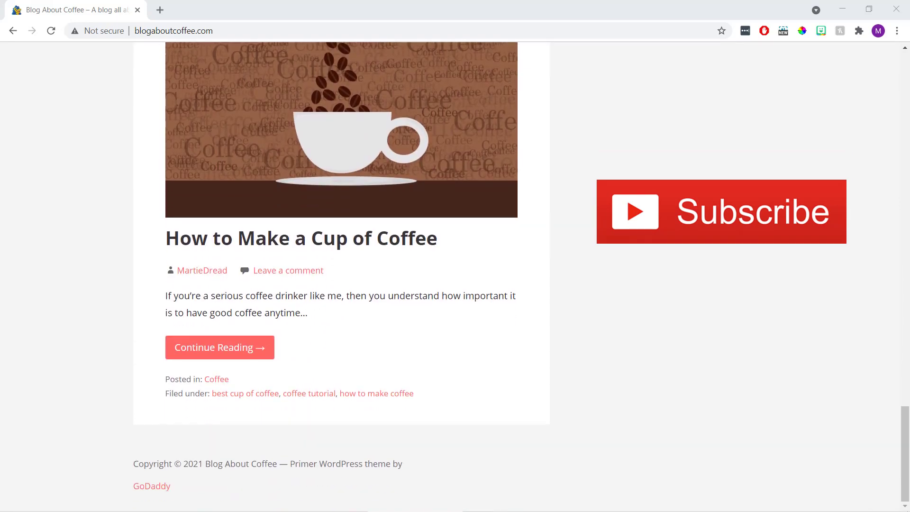